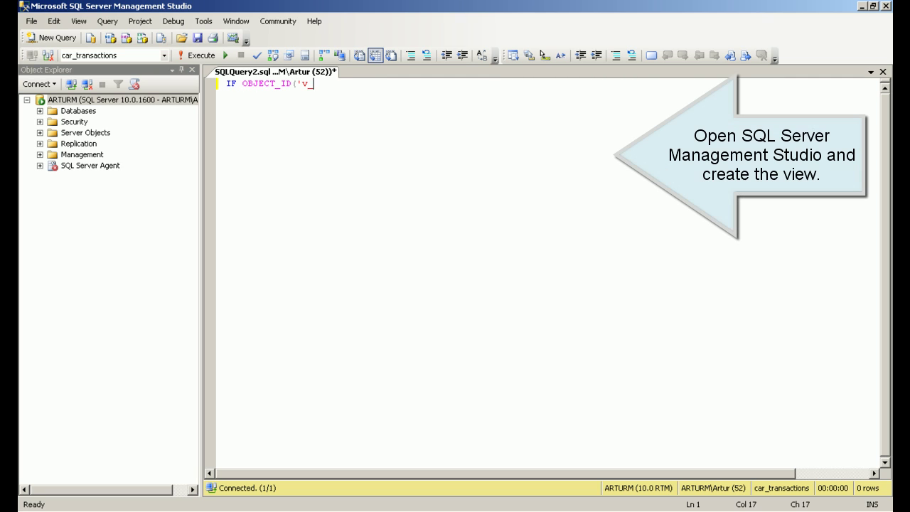
Step: Write a batch that drops the view v_transactions if OBJECT_ID('v_transactions') IS NOT NULL, ending it with GO
type("OT NULL")
key("Return")
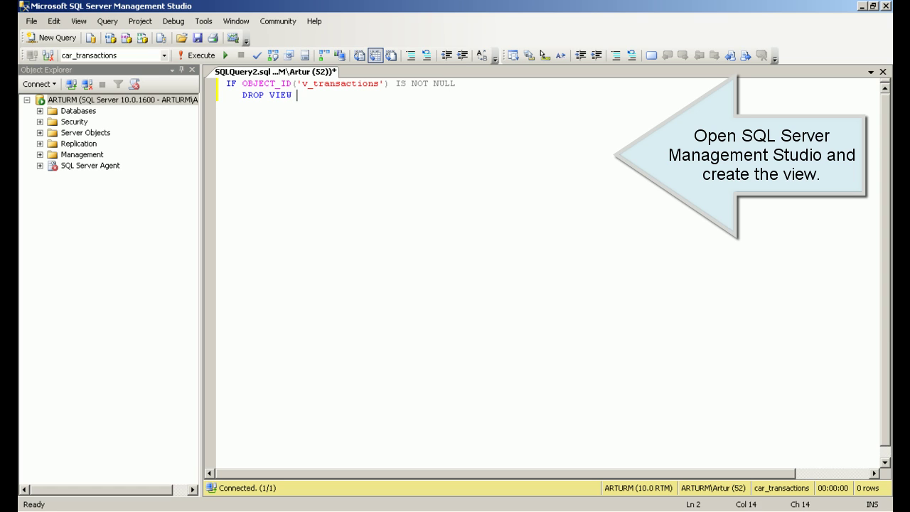
type(";")
key("Return")
type("GO")
key("Return")
key("Return")
Step: Begin a CREATE VIEW v_transactions AS statement whose SELECT list contains s.Surname, s.Name, c.Car and c.Model
type("CRE")
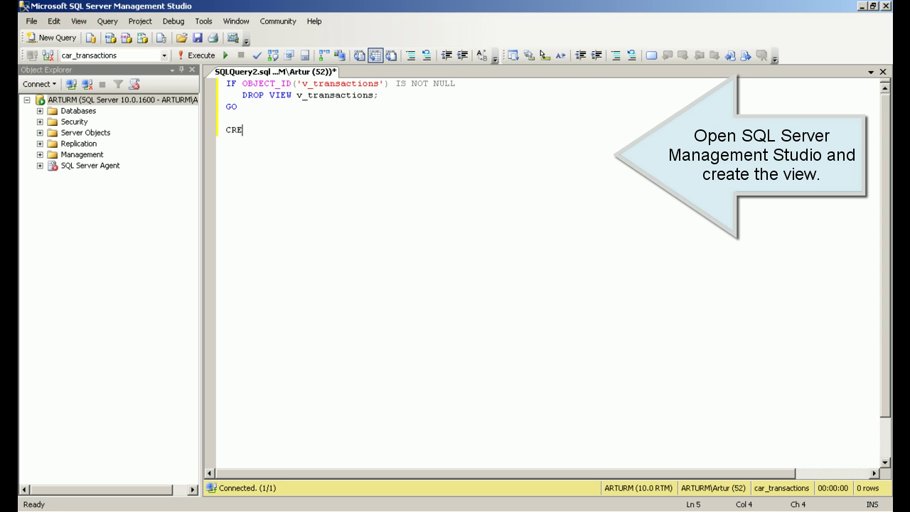
type("ATE VIEW v_transactions AS")
key("Return")
type("SELECT s.Surname,")
key("Return")
key("Tab")
type("s.Name,")
key("Return")
key("BackSpace")
type("c.Car,")
key("Return")
key("BackSpace")
key("BackSpace")
type("c.Model,")
key("Return")
Step: Complete the view's SELECT list with t.SalesDate, t.Price, t.Amount and t.Value, one column per line
type("t.SalesDate,")
key("Return")
key("BackSpace")
type("t.Price,")
key("Return")
key("BackSpace")
key("BackSpace")
key("BackSpace")
type("t.Amount,")
key("Return")
key("BackSpace")
type("t.Value")
Step: Add the view's FROM clause with Transactions_facts_table t, Cars c and Salesmen s
key("Return")
key("BackSpace")
key("BackSpace")
key("BackSpace")
key("BackSpace")
type("FROM   Transactions_facts_")
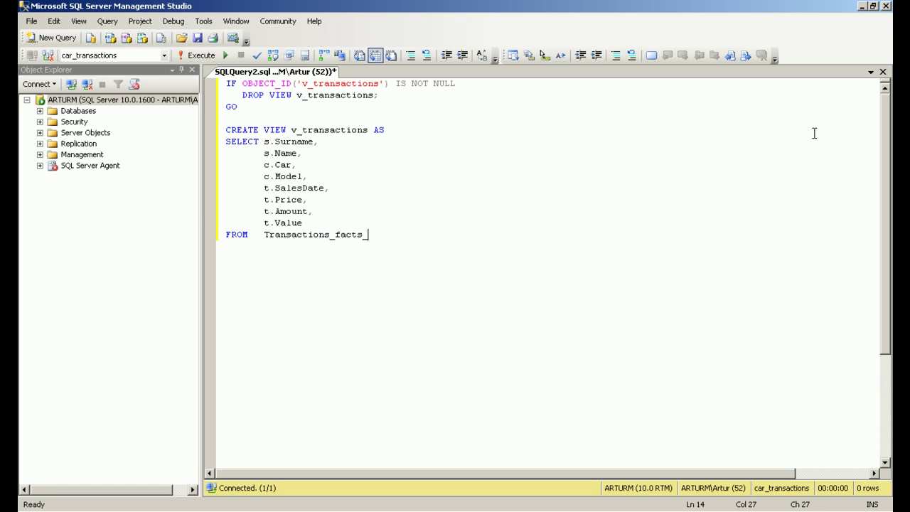
type(" t,")
key("Return")
type("Cars c,")
key("Return")
type("Salesmen s")
key("Return")
Step: Add the WHERE conditions t.CarId = c.CarID AND t.SalesmanID = s.SalesmanID; to the view and execute the whole script
type("WHERE  t.CarId = c.")
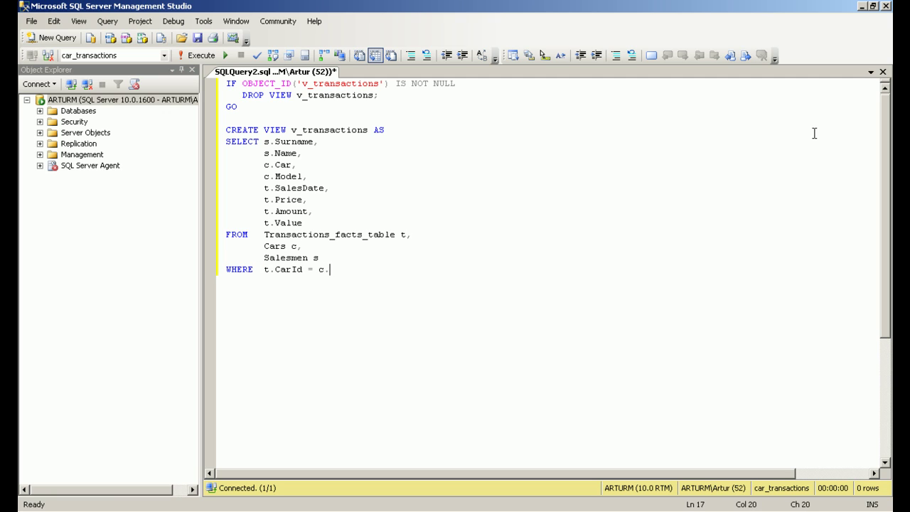
type(" AND")
key("Return")
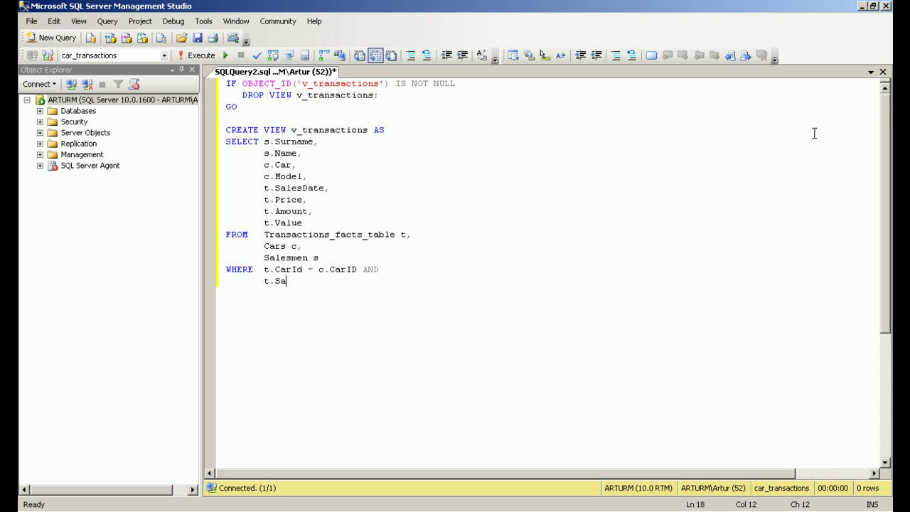
type("t.SalesmanID = s.SalesmanID;")
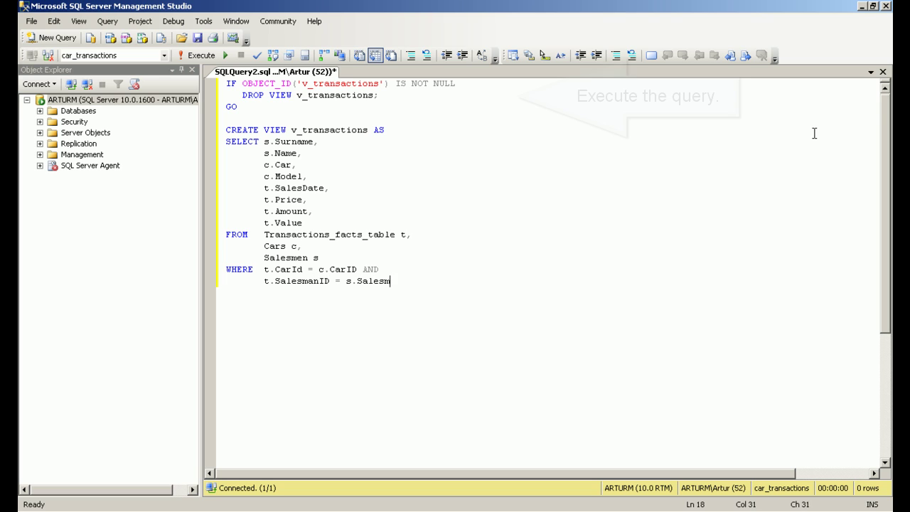
key("Return")
key("Return")
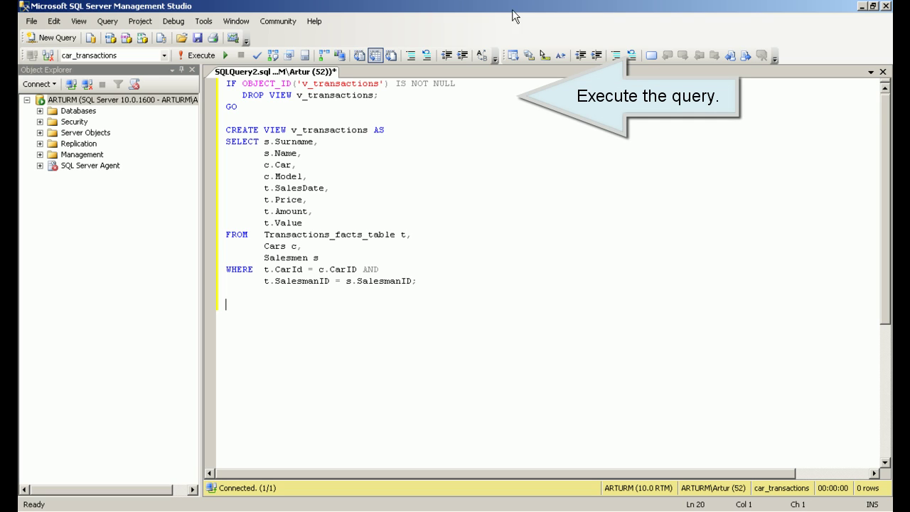
left_click(193, 57)
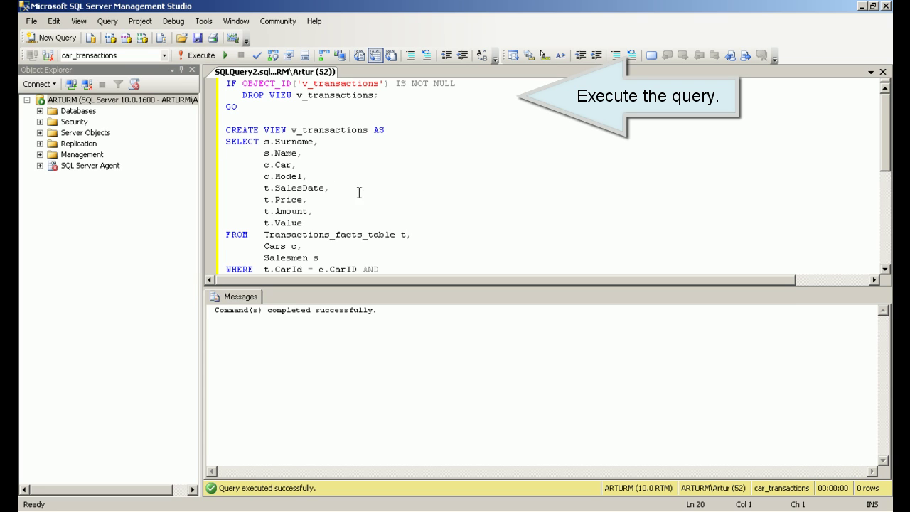
Step: Add the statement SELECT * FROM v_transactions; below the view definition and execute only that statement
scroll(364, 190, "down", 2)
left_click(287, 238)
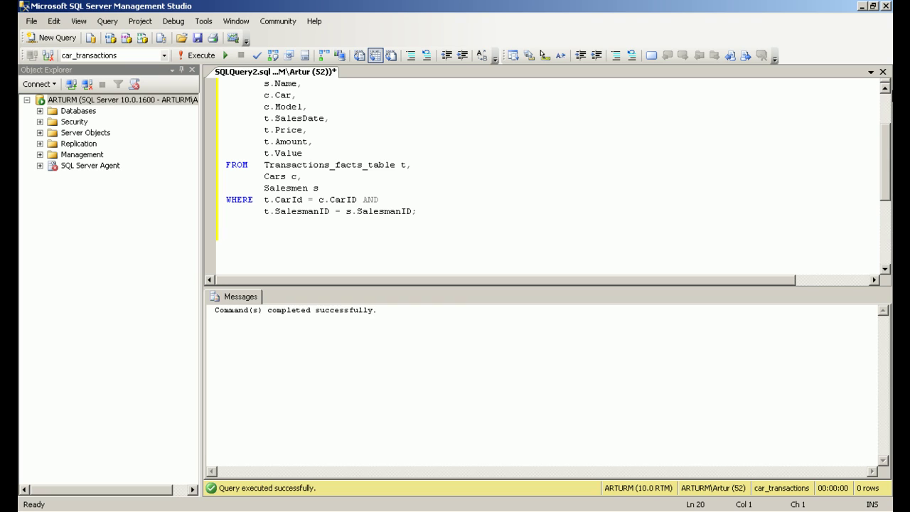
key("Return")
type("SELECT * FROM v_transactions;")
key("Return")
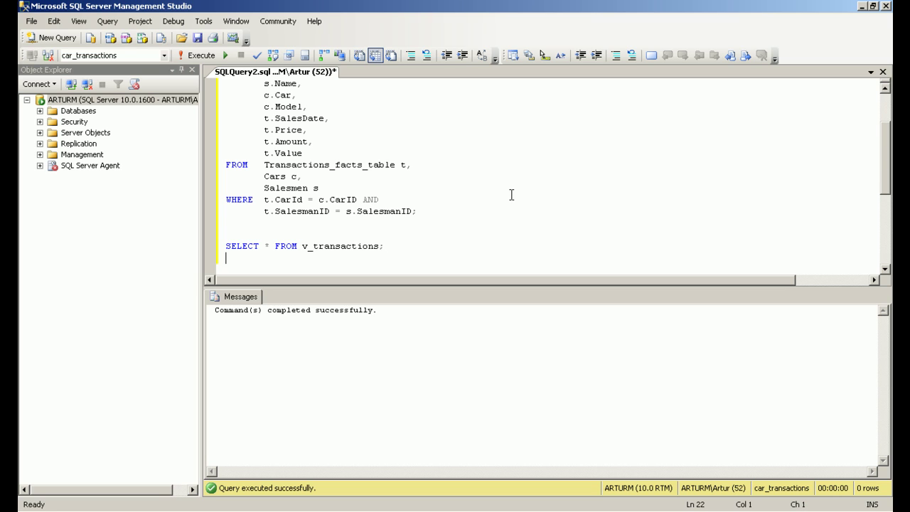
left_click_drag(388, 243, 215, 244)
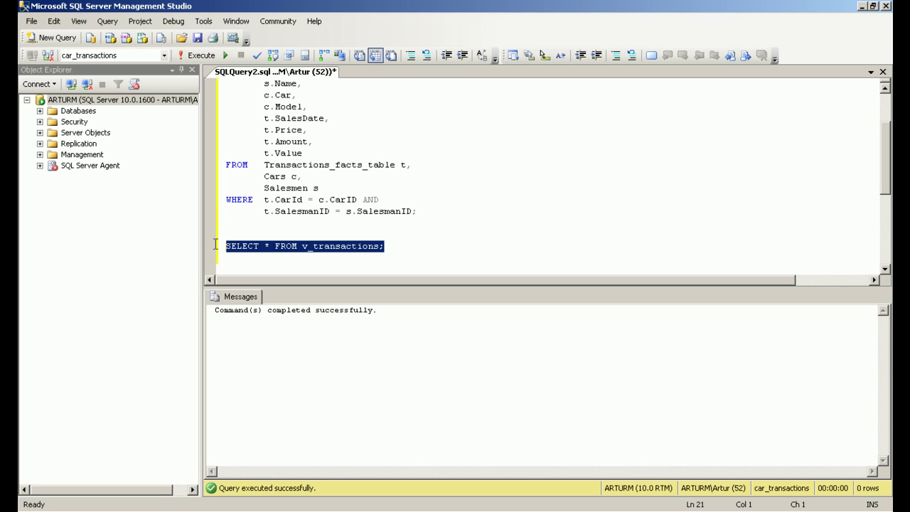
left_click(199, 56)
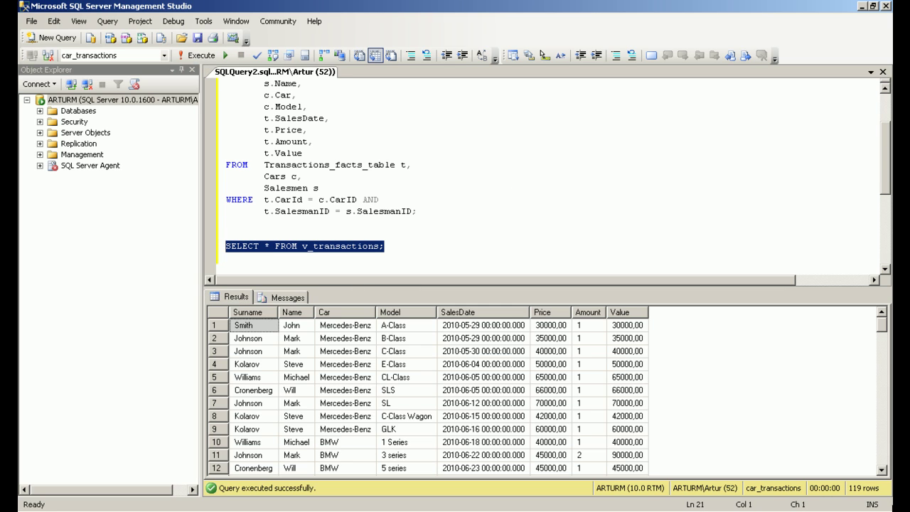
Step: Look through the rows returned from v_transactions, from the first records down towards the end of the results
left_click(820, 395)
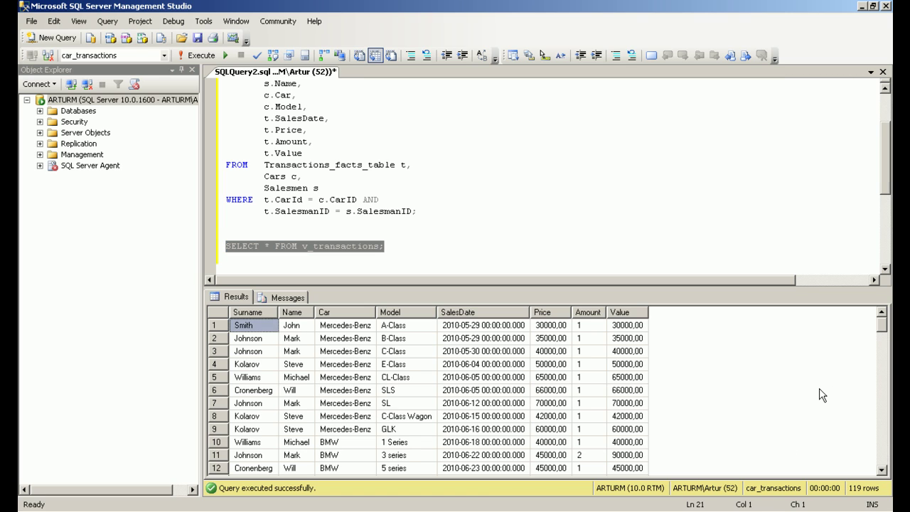
scroll(822, 394, "down", 1)
scroll(822, 394, "down", 4)
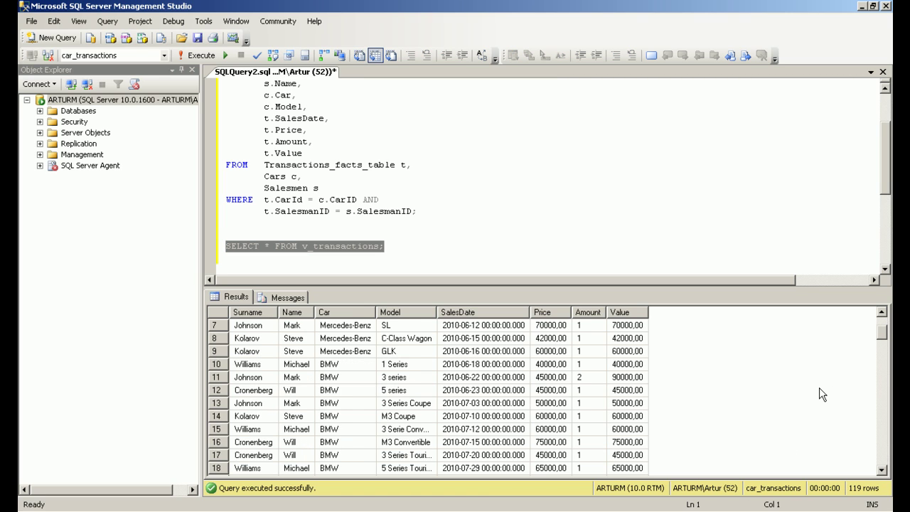
scroll(822, 395, "down", 5)
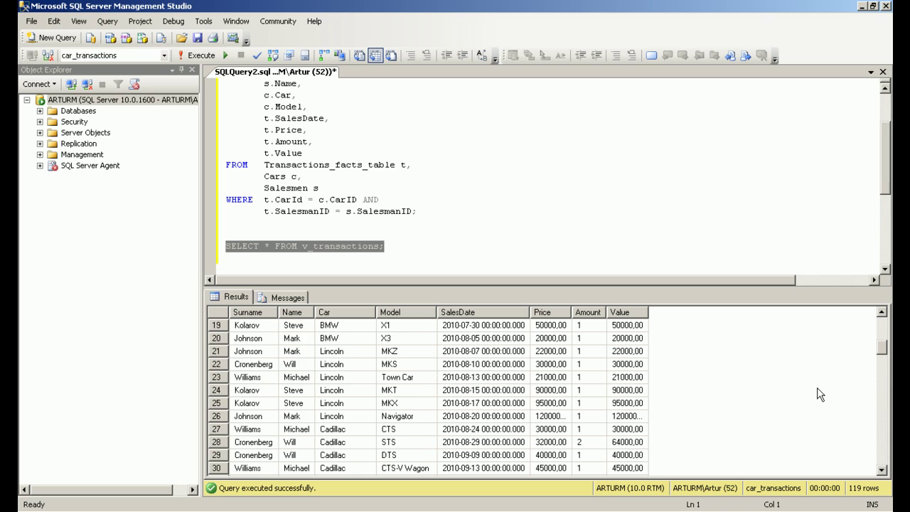
scroll(820, 396, "down", 6)
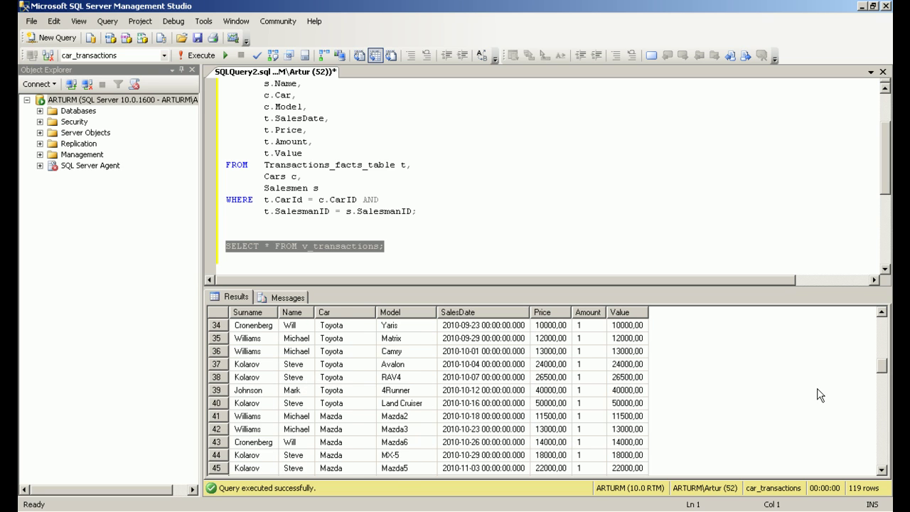
scroll(820, 395, "down", 8)
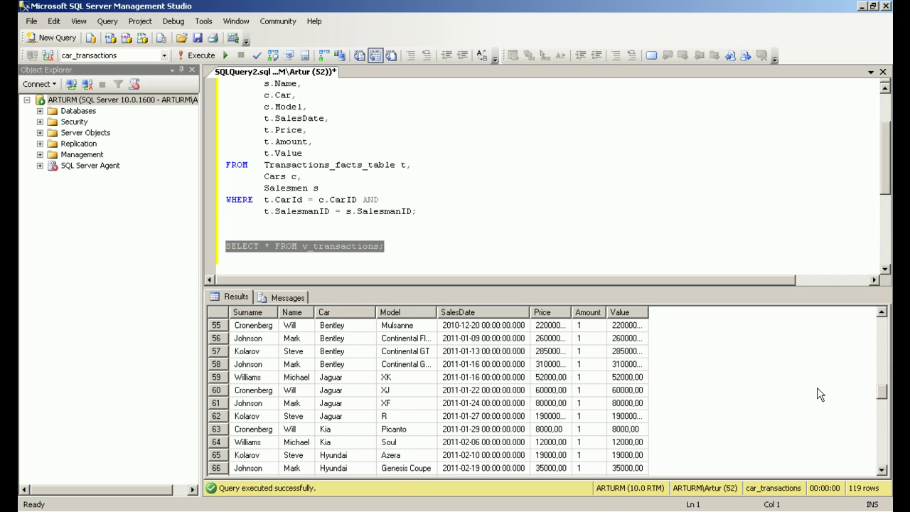
scroll(820, 395, "down", 6)
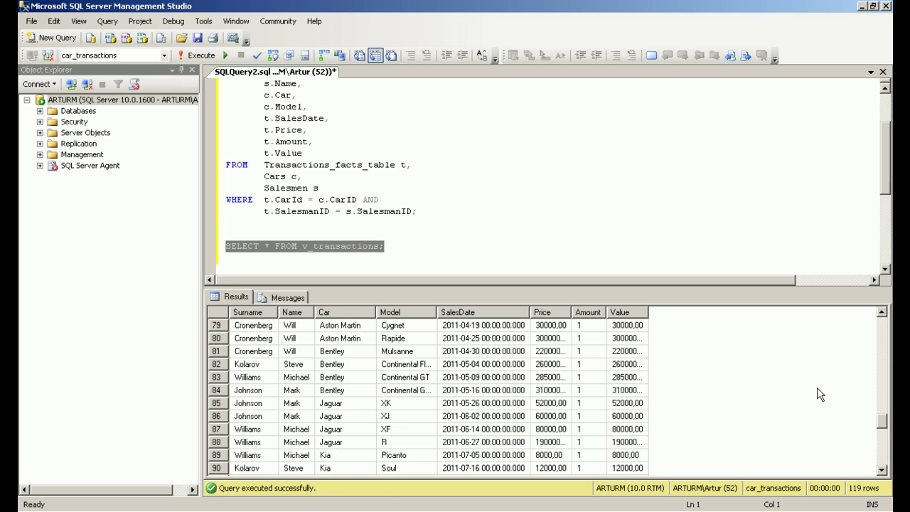
scroll(818, 395, "down", 6)
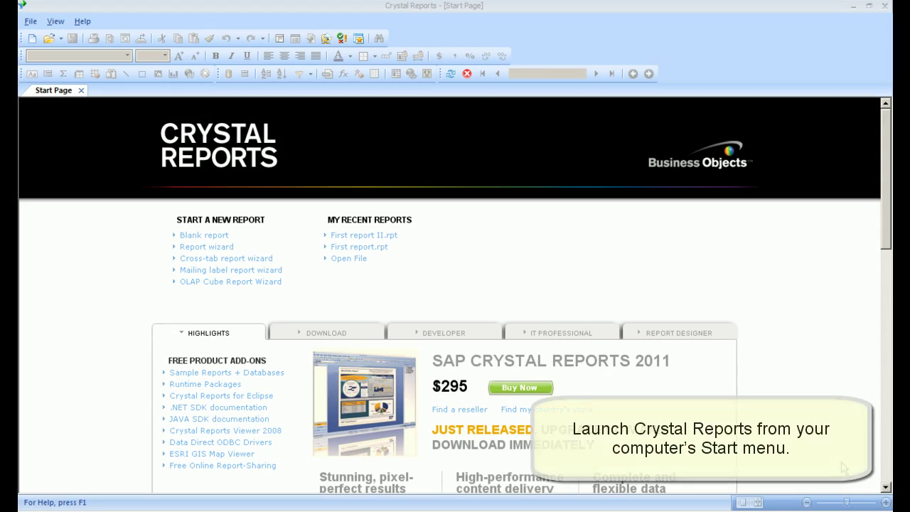
Step: In Crystal Reports, start a new Standard Report and log in to the sql odbc data source with the account password
left_click(28, 22)
mouse_move(34, 37)
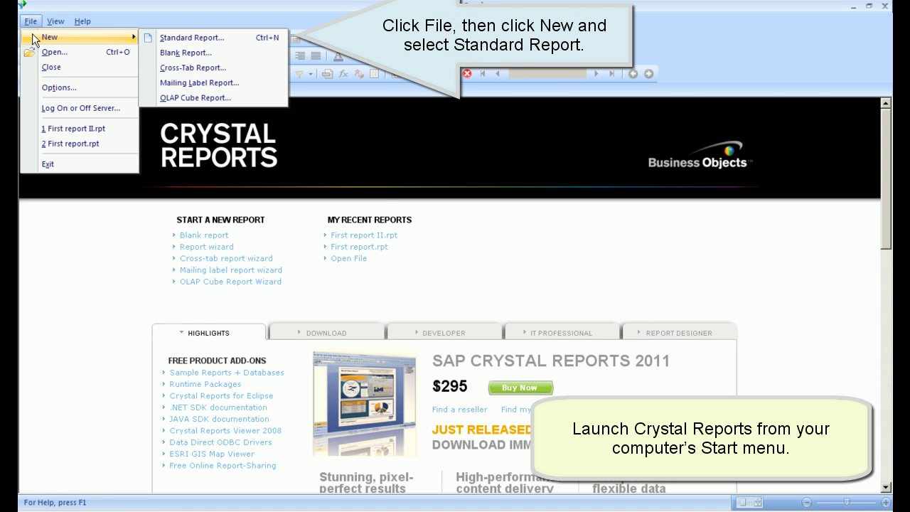
left_click(173, 38)
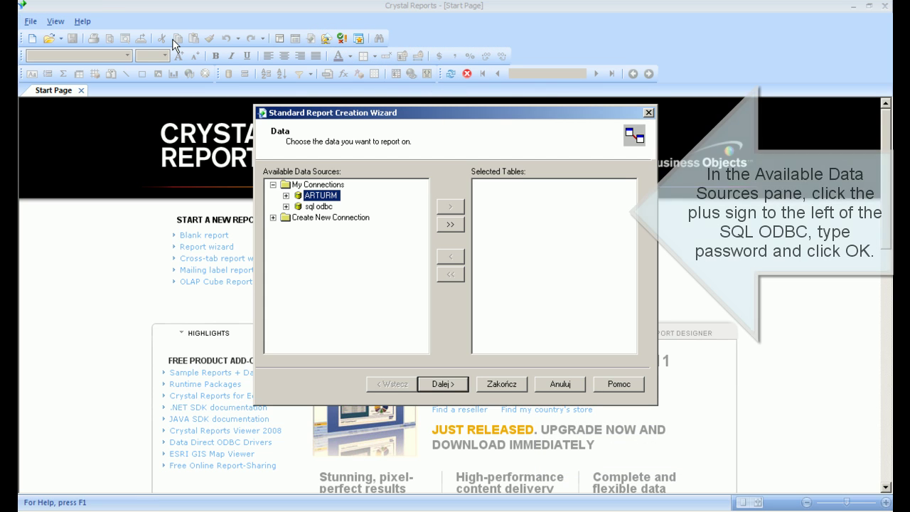
left_click(286, 206)
type("•••••")
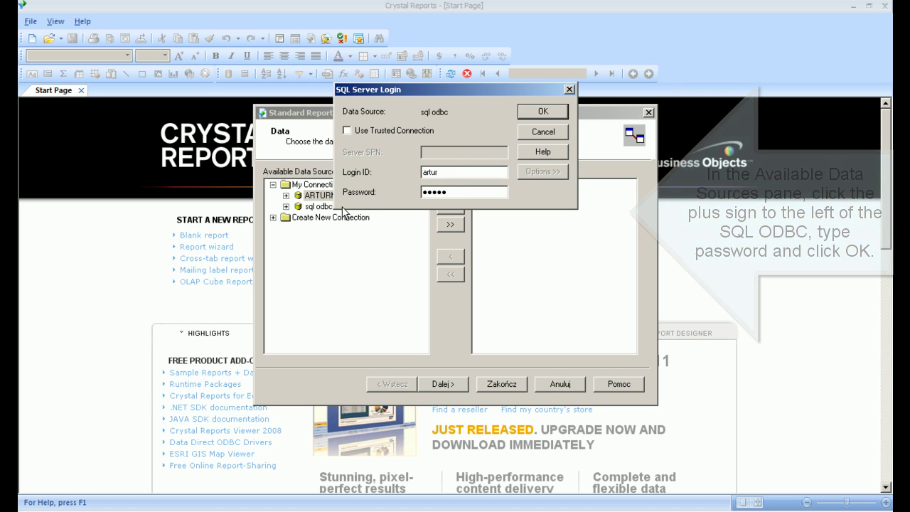
left_click(542, 112)
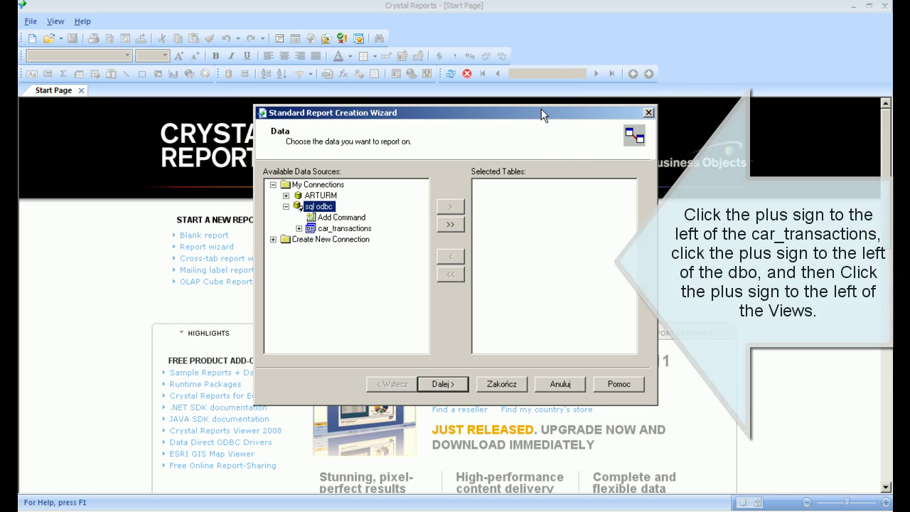
Step: Add the v_transactions view from the dbo views of car_transactions to the selected tables and continue to the field selection
left_click(299, 228)
left_click(311, 239)
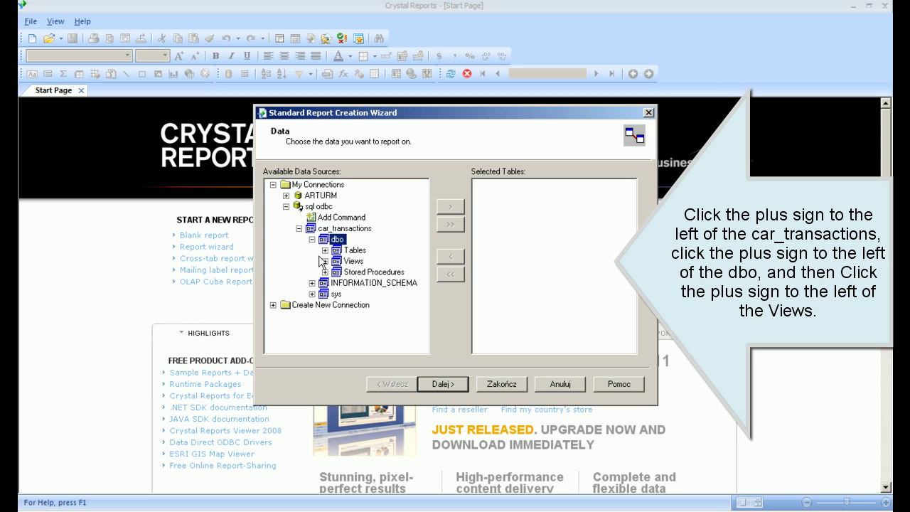
left_click(325, 261)
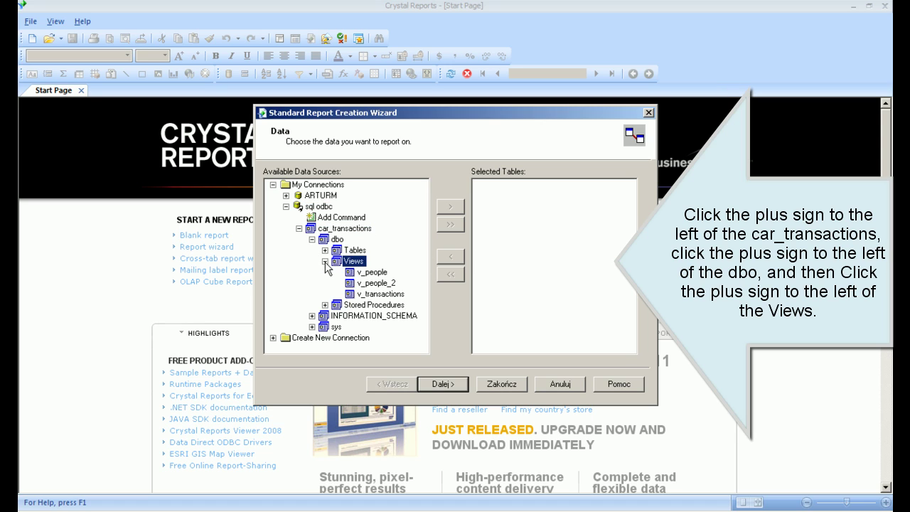
left_click(370, 294)
left_click(450, 206)
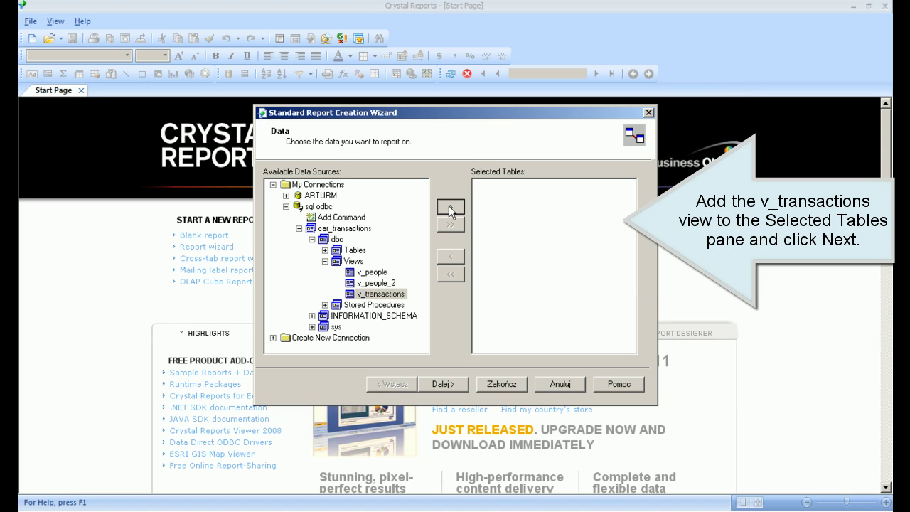
left_click(444, 383)
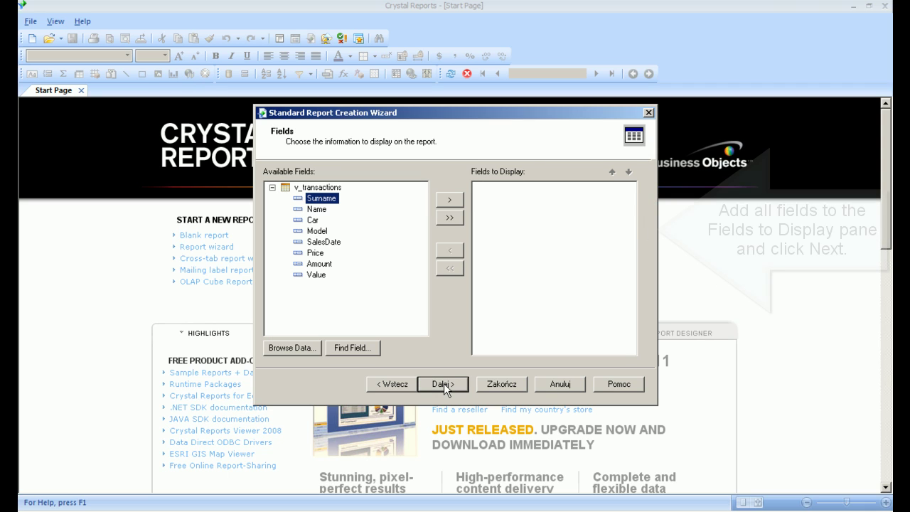
Step: Add all v_transactions fields to the report and finish the wizard with no grouping, no record filter and no template
left_click(449, 219)
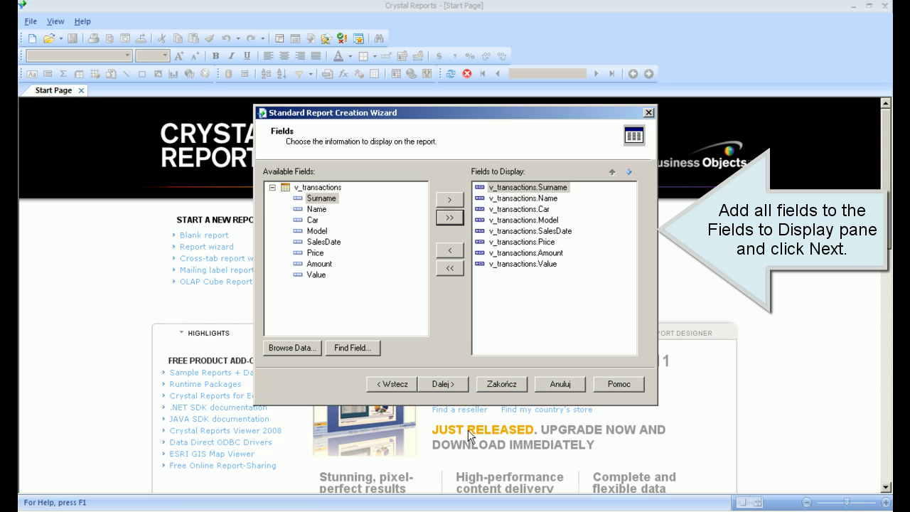
left_click(446, 380)
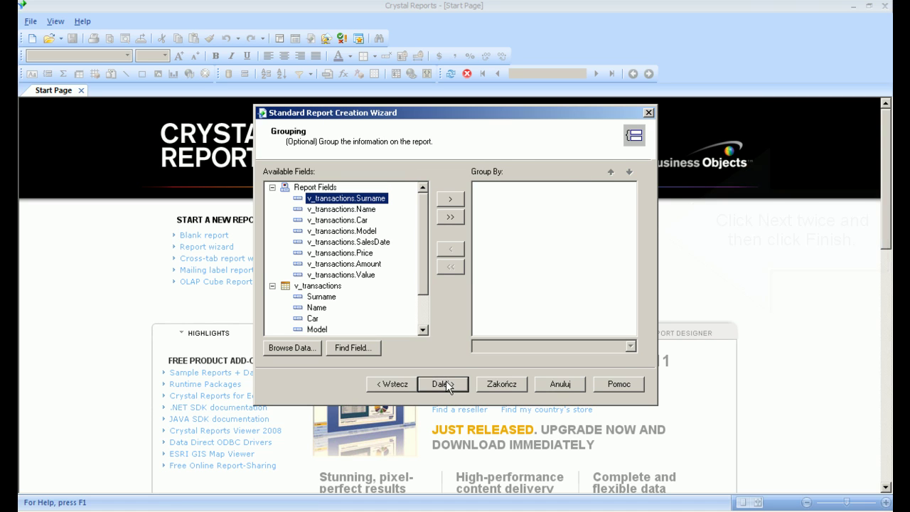
left_click(445, 380)
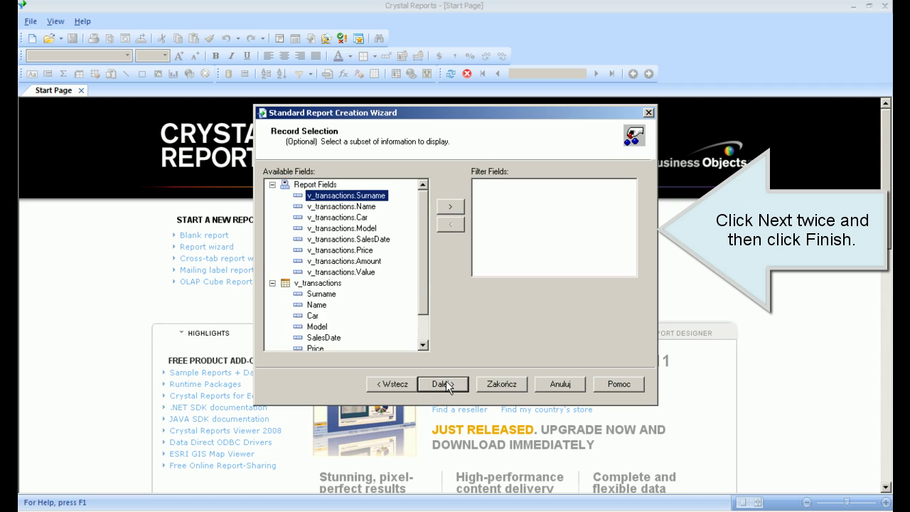
left_click(445, 384)
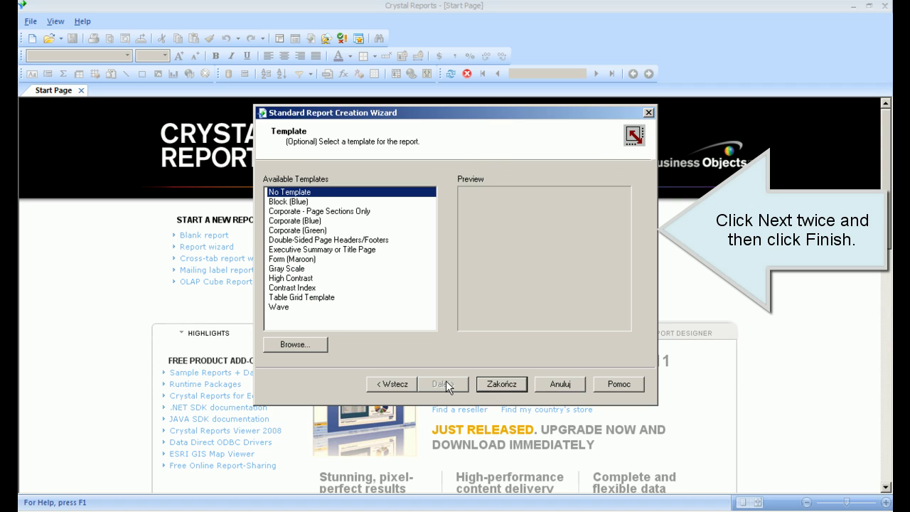
left_click(500, 384)
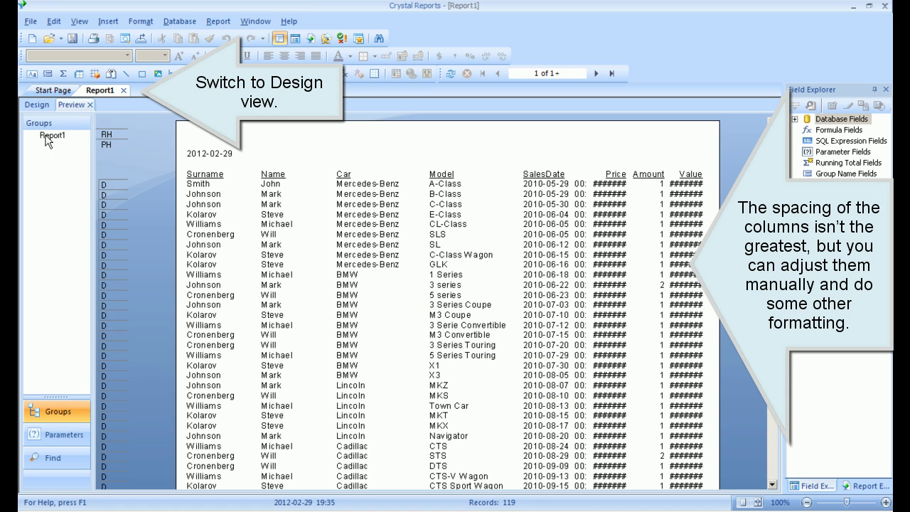
Step: In Design view, select all column headings and their Details fields from Surname through Value and set their font size to 8
left_click(35, 106)
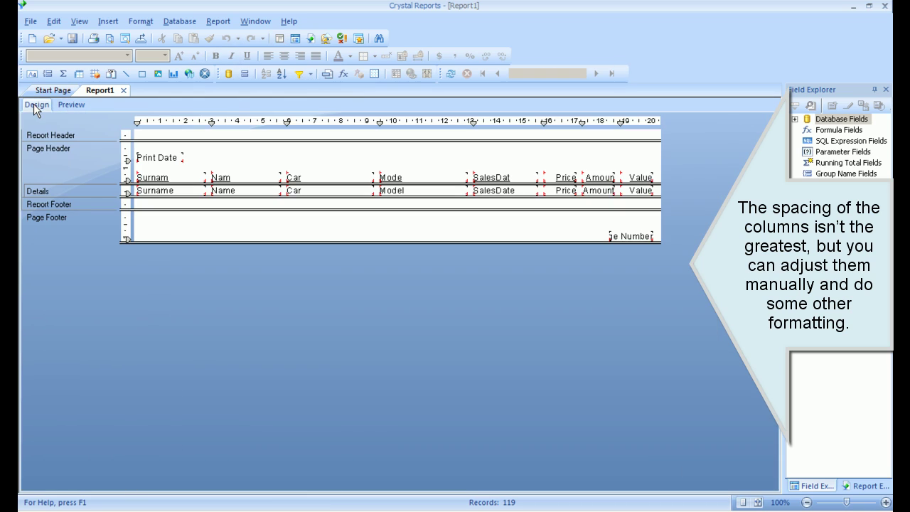
left_click(158, 190)
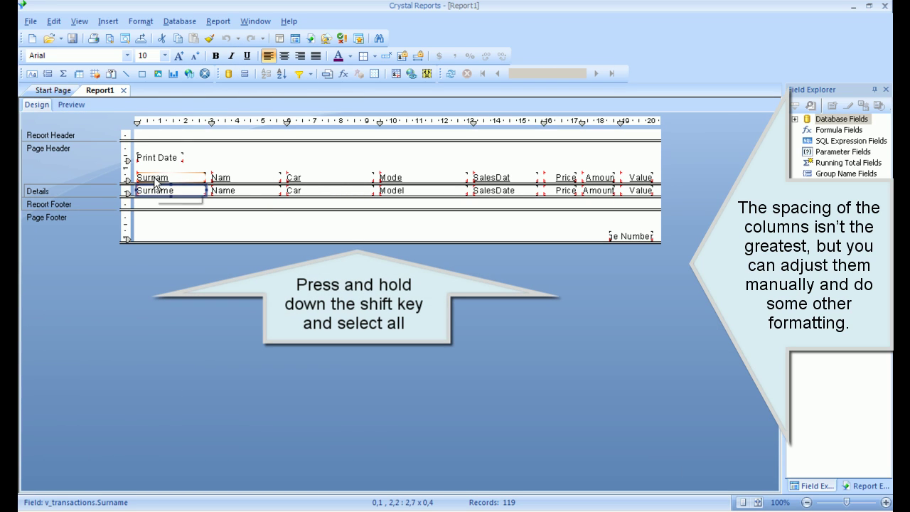
left_click(177, 178, "shift")
left_click(230, 179, "shift")
left_click(228, 190, "shift")
left_click(295, 179, "shift")
left_click(297, 191, "shift")
left_click(391, 192, "shift")
left_click(393, 178, "shift")
left_click(488, 179, "shift")
left_click(493, 190, "shift")
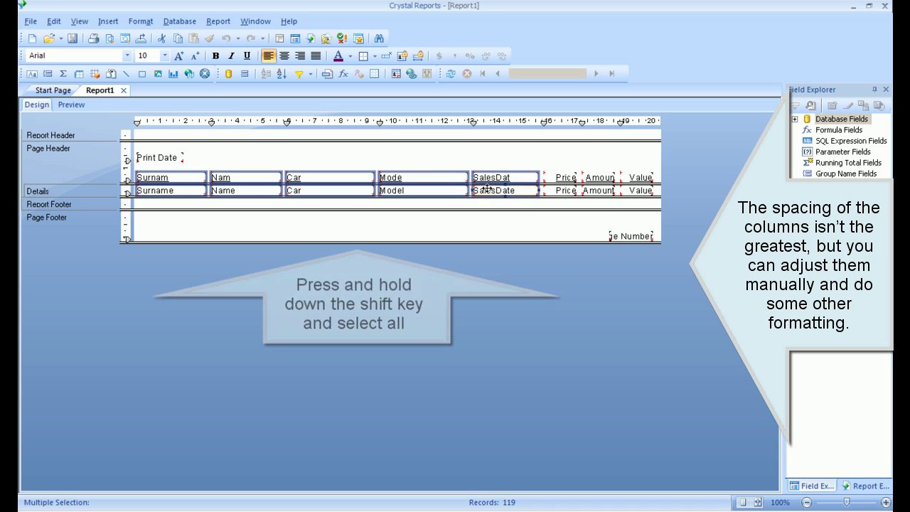
left_click(563, 189, "shift")
left_click(562, 177, "shift")
left_click(598, 177, "shift")
left_click(599, 193, "shift")
left_click(634, 191, "shift")
left_click(638, 178, "shift")
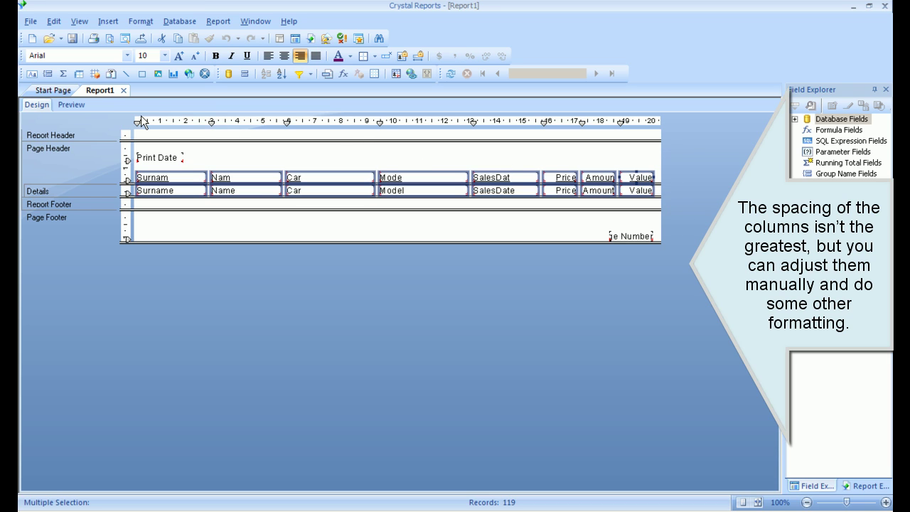
left_click(165, 55)
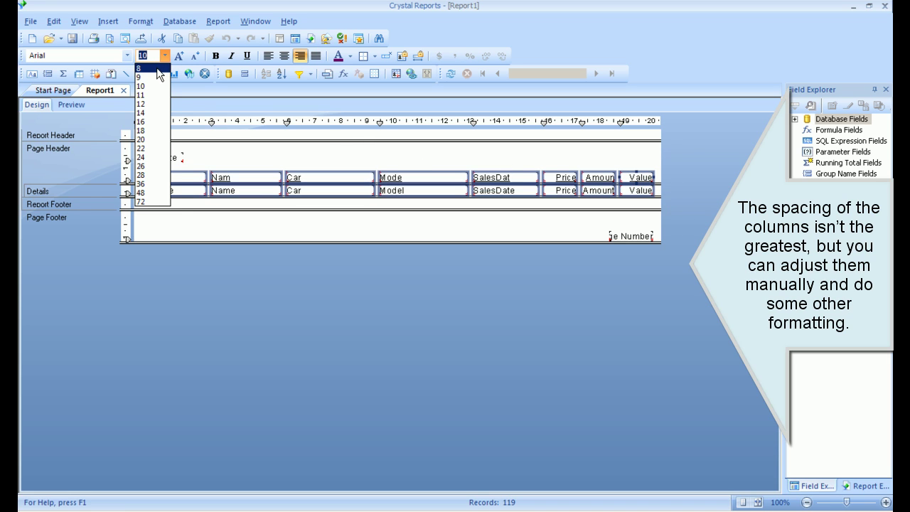
left_click(157, 69)
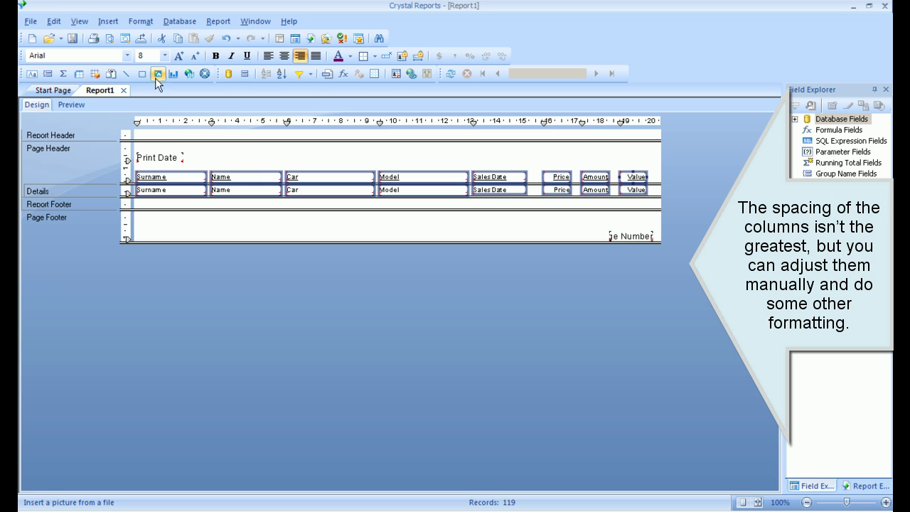
left_click(300, 162)
Step: Format the SalesDate field in Details with a custom date and time style whose order is Date only
right_click(496, 192)
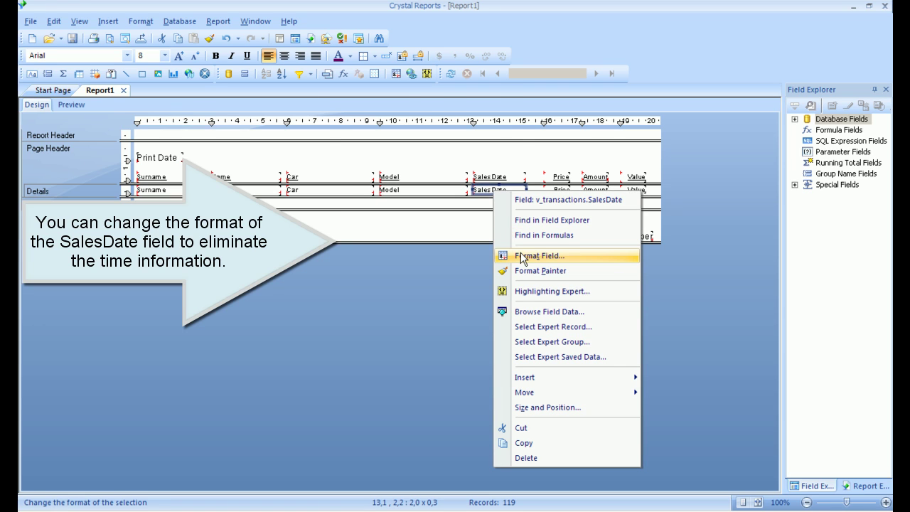
left_click(523, 257)
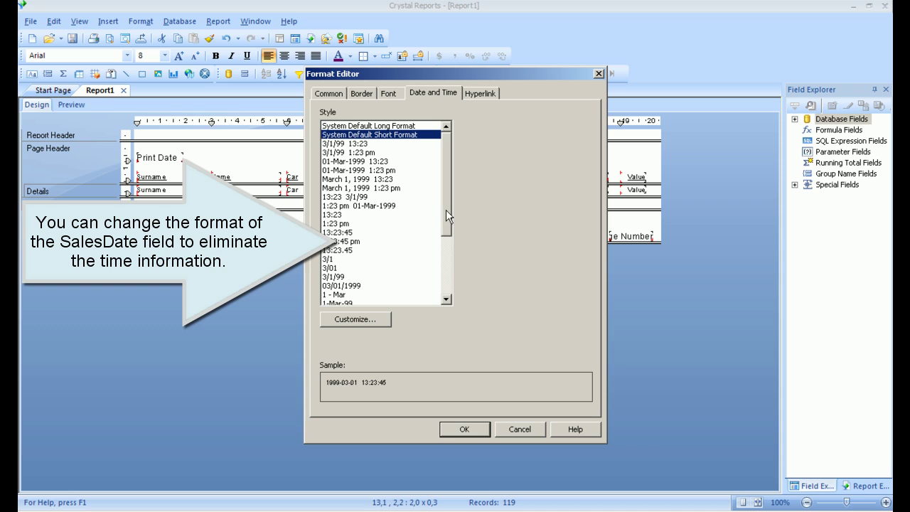
left_click(363, 318)
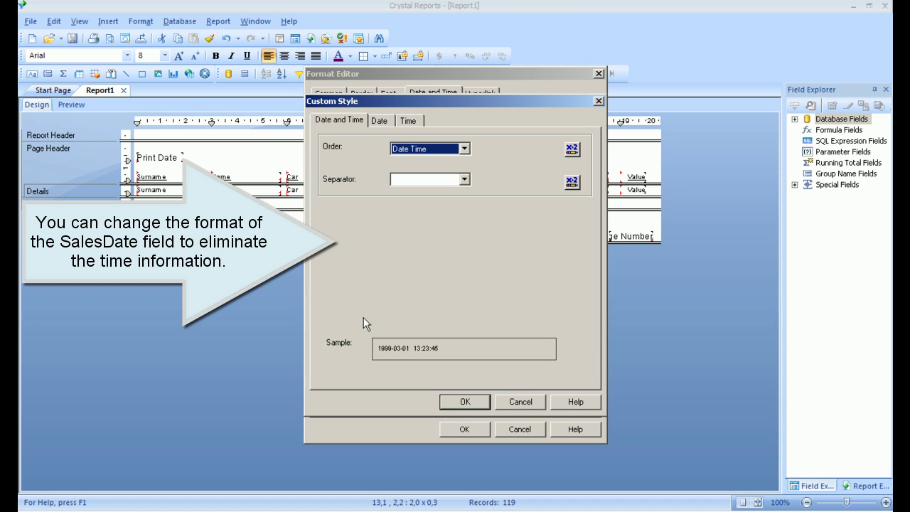
left_click(463, 149)
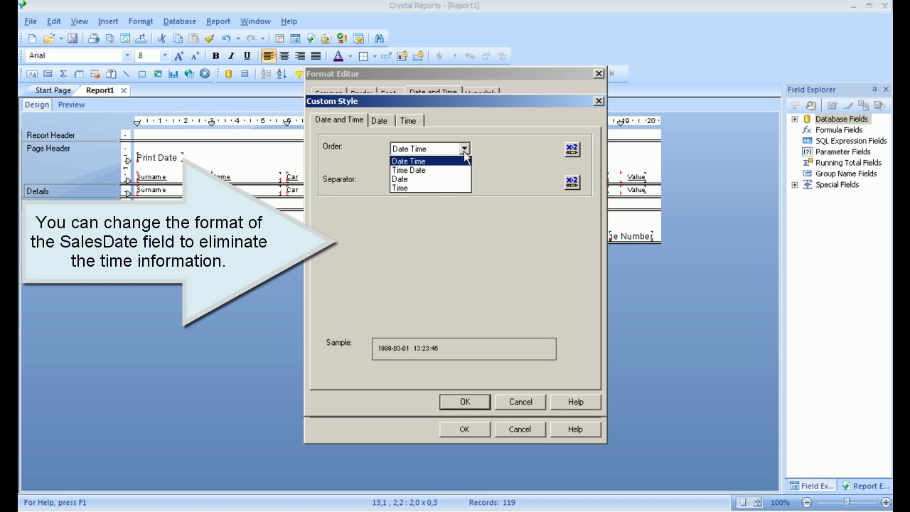
left_click(436, 183)
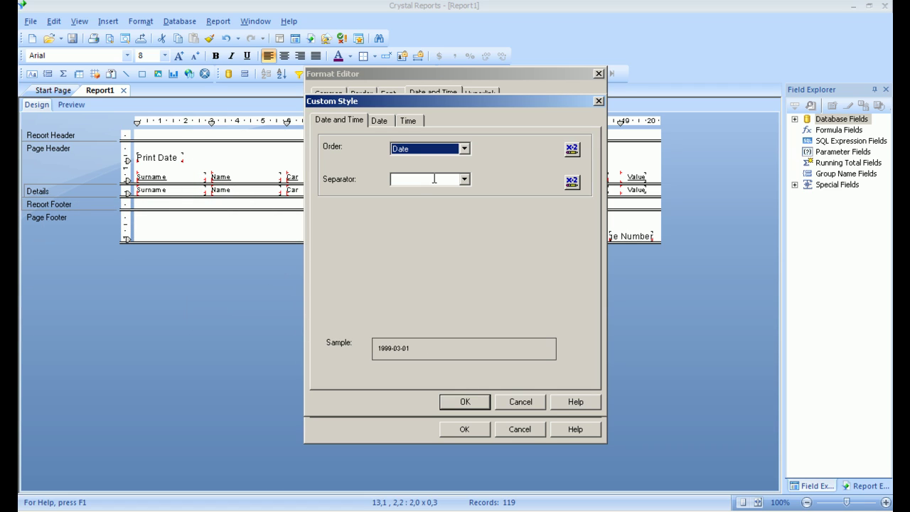
left_click(463, 403)
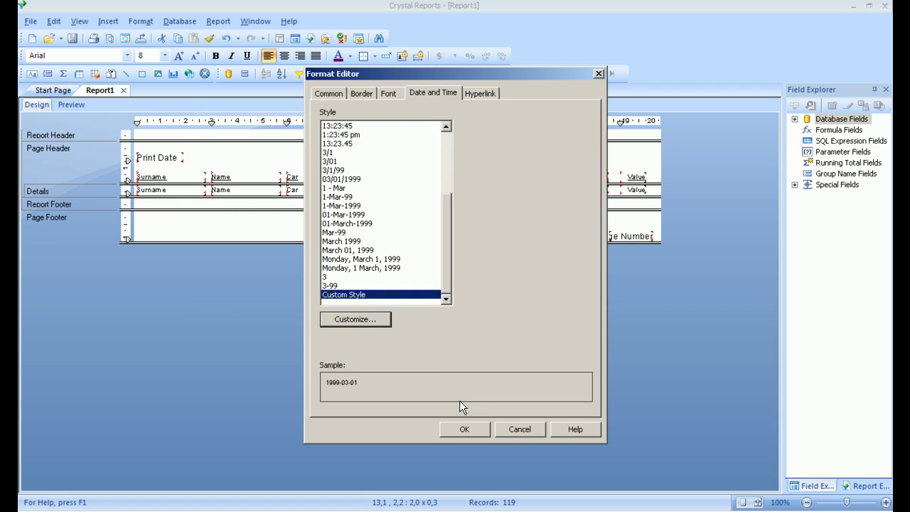
left_click(463, 429)
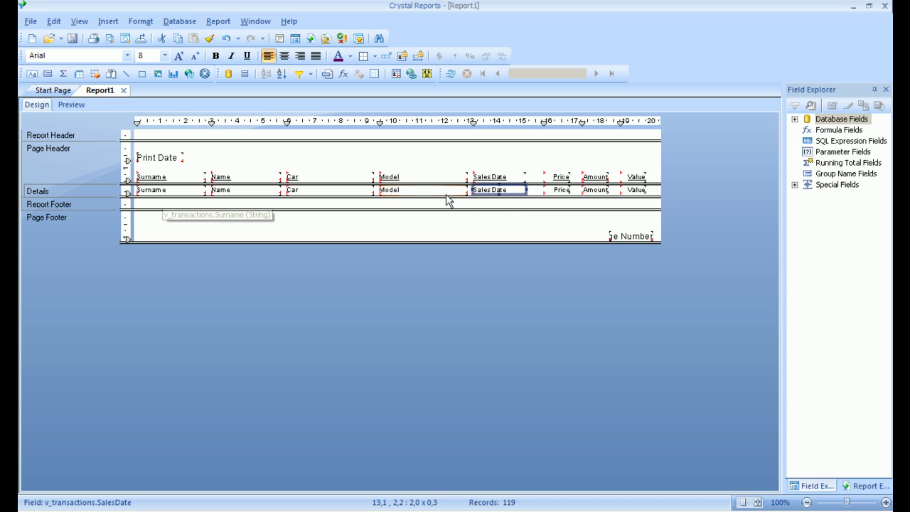
Step: Narrow the Name field in Details to about 2.3 wide and shift it slightly right, to about 3.2
left_click(270, 190)
left_click_drag(282, 190, 272, 190)
key("Right")
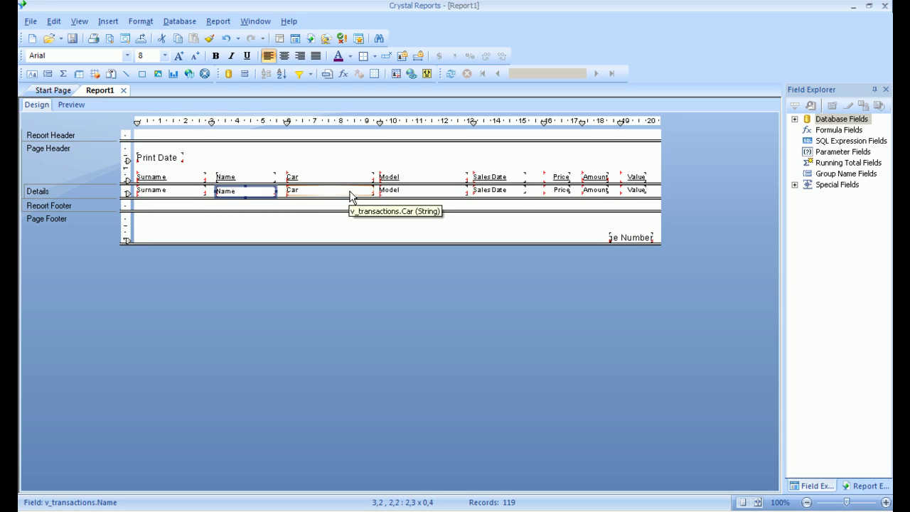
Step: Widen the Price field in Details to about 1.6 and the Value field to about 1.3
left_click(556, 190)
mouse_move(552, 190)
left_mouse_down()
mouse_move(539, 189)
mouse_move(568, 188)
left_mouse_up()
left_click_drag(572, 188, 573, 189)
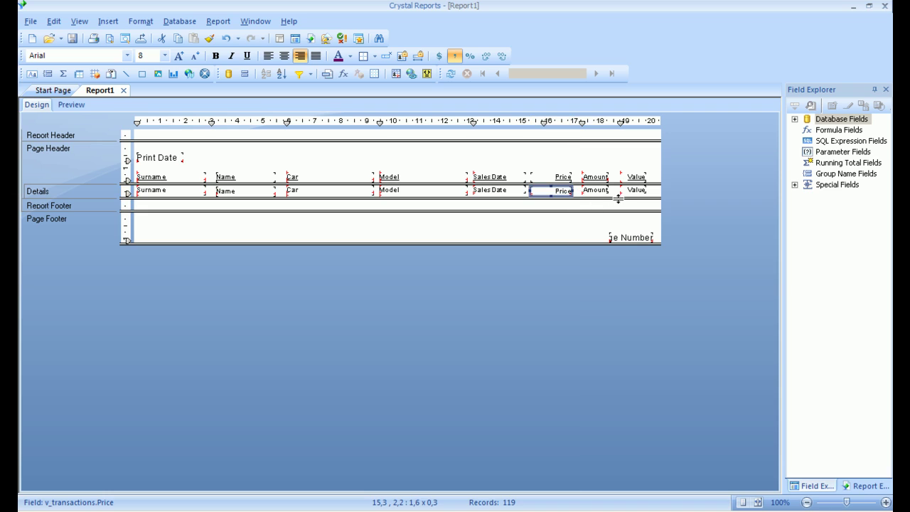
left_click(635, 190)
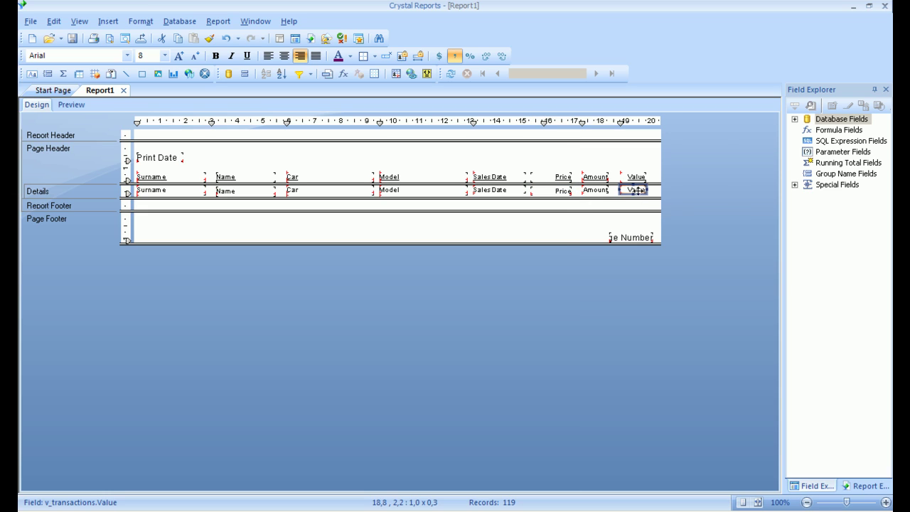
left_click_drag(648, 190, 654, 190)
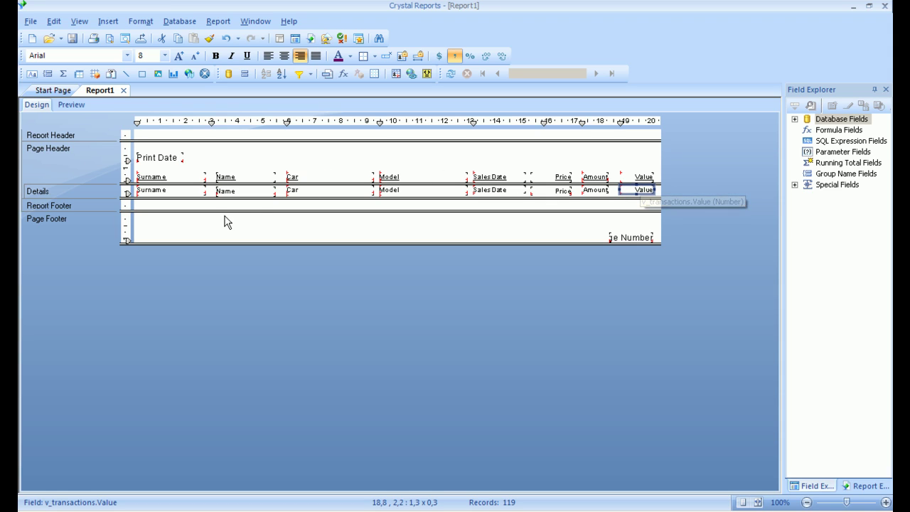
Step: Move Print Date to the right end of the Report Header, line up Page Number with it in the Page Footer, and preview the report
left_click_drag(129, 142, 618, 147)
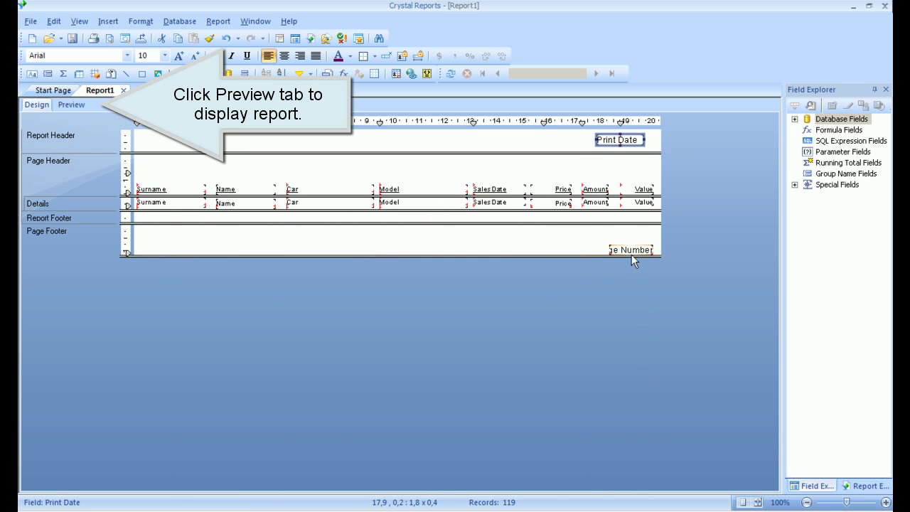
left_click_drag(615, 252, 606, 238)
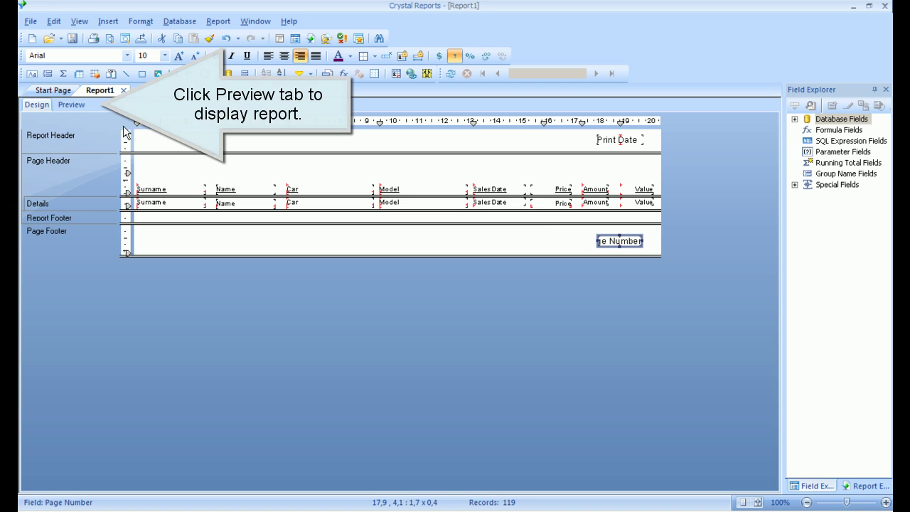
left_click(70, 106)
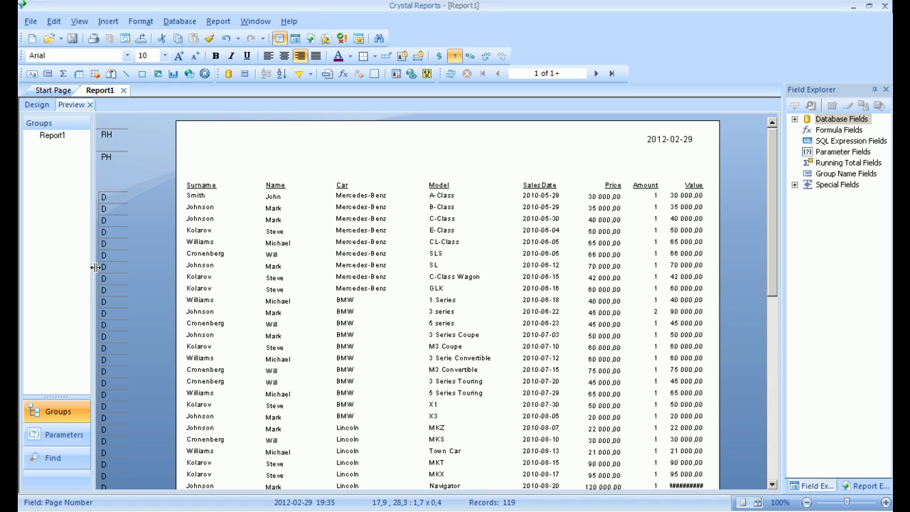
Step: Back in Design view, align the tops of all Details fields, Surname through Value, to the SalesDate field
left_click(34, 104)
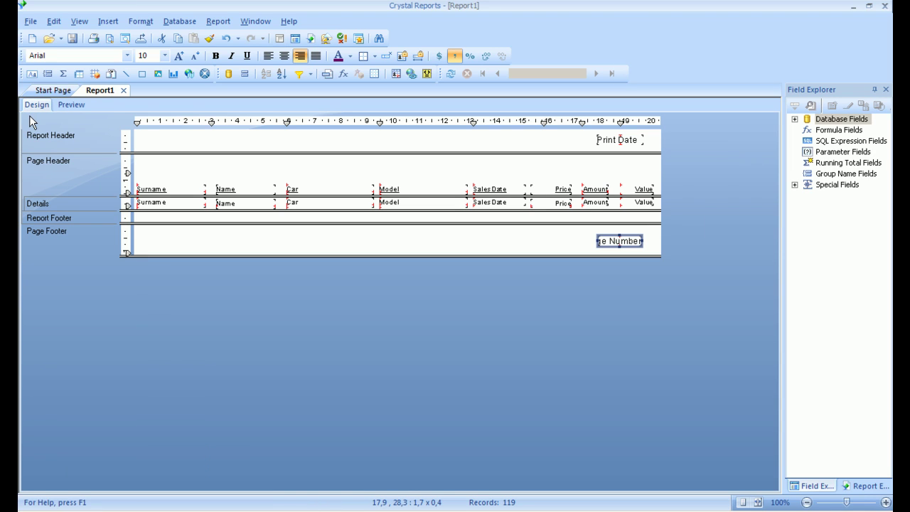
left_click(167, 202)
left_click(240, 202, "ctrl")
left_click(313, 203, "ctrl")
left_click(402, 203, "shift")
left_click(490, 202, "shift")
left_click(556, 204, "shift")
left_click(590, 203, "shift")
left_click(628, 204, "shift")
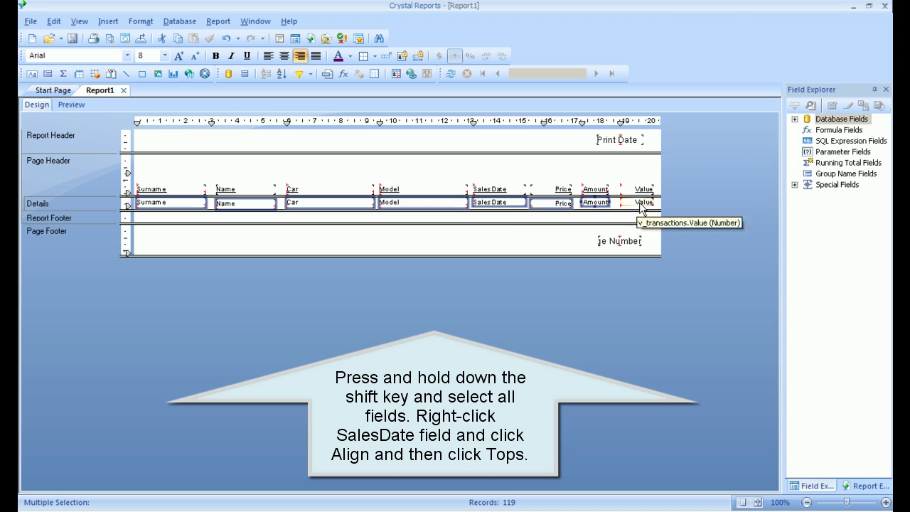
right_click(496, 206)
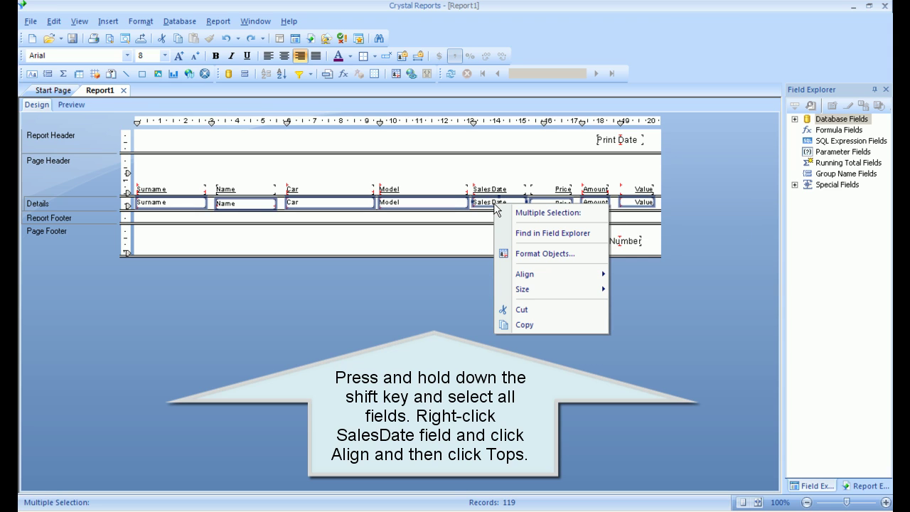
mouse_move(521, 279)
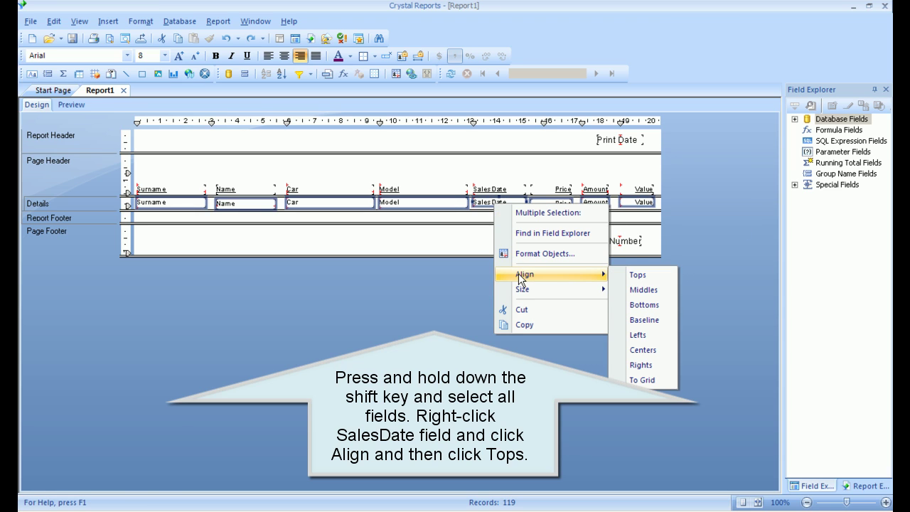
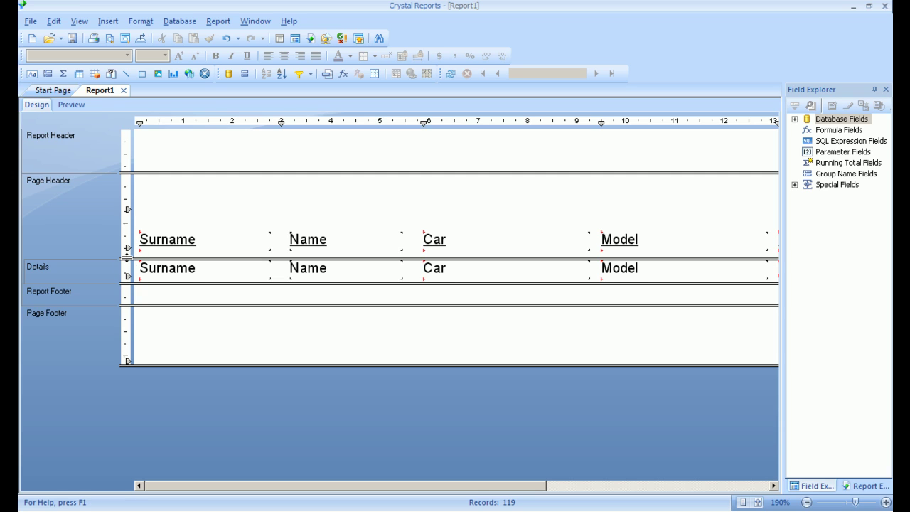
Step: Make the Page Header section slightly taller, and resize the Surname field to about 2.4 wide, starting at about 0.6
left_click_drag(127, 257, 128, 263)
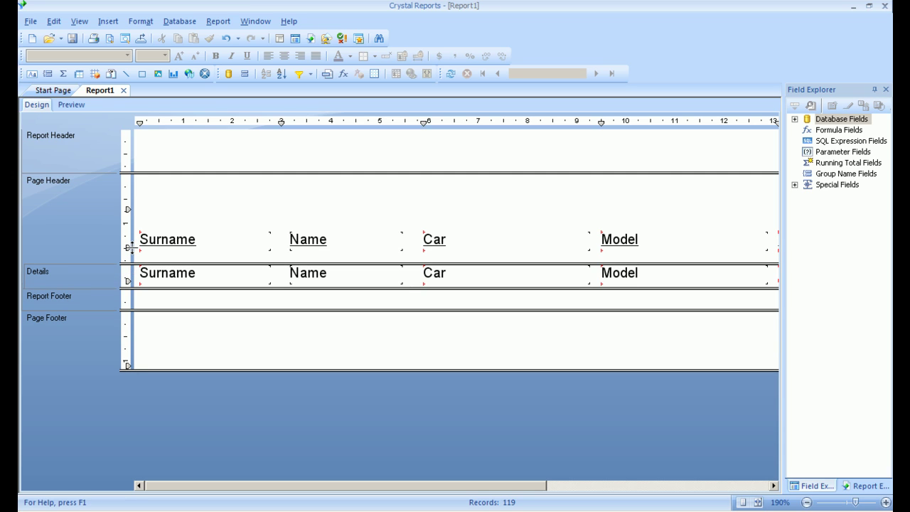
left_click(230, 279)
left_click_drag(270, 273, 224, 277)
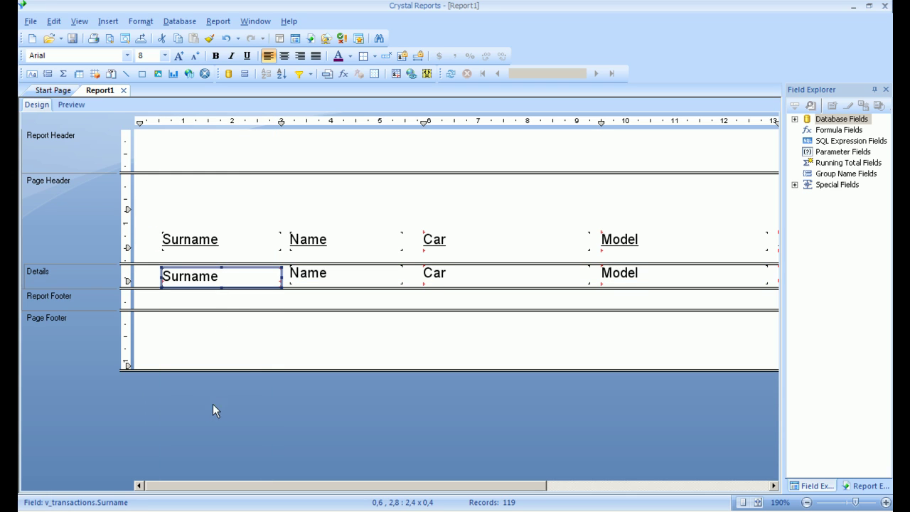
Step: Align the top of the Surname field in Details with the top of the Name field
left_click(298, 277)
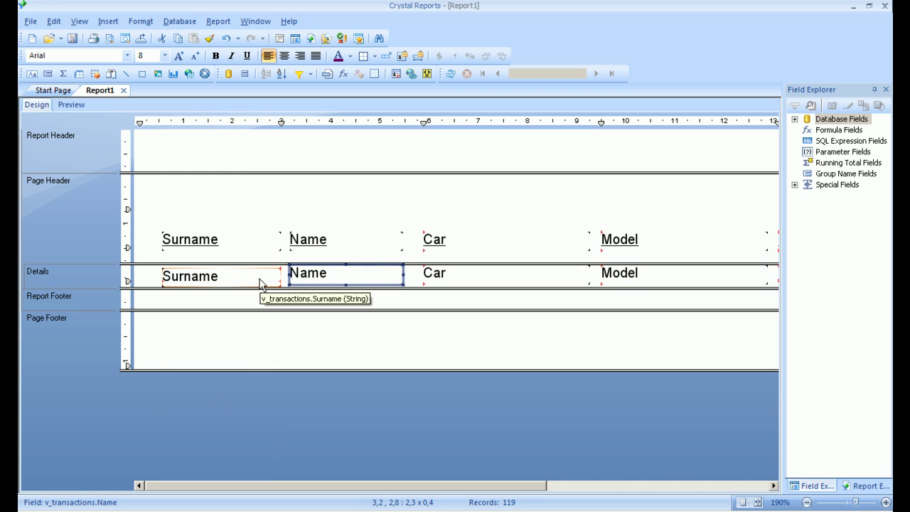
left_click(270, 277, "ctrl")
right_click(299, 276)
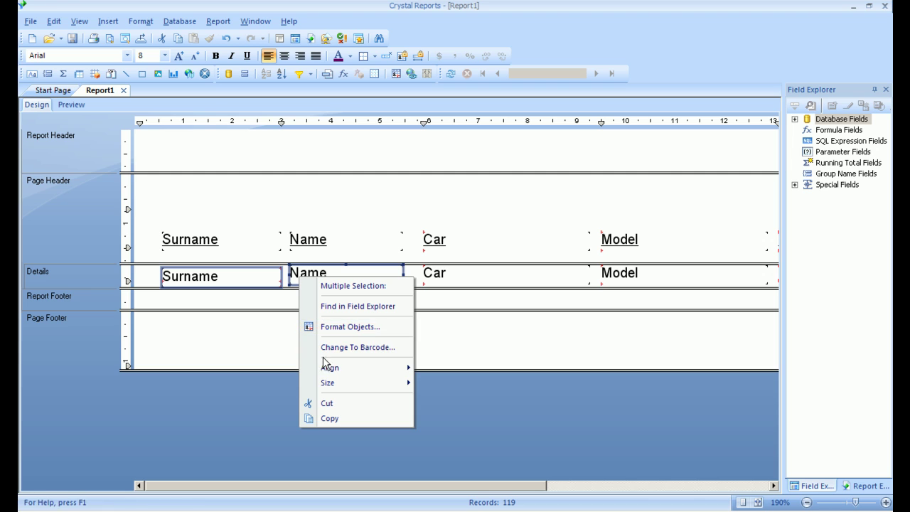
mouse_move(359, 368)
left_click(436, 366)
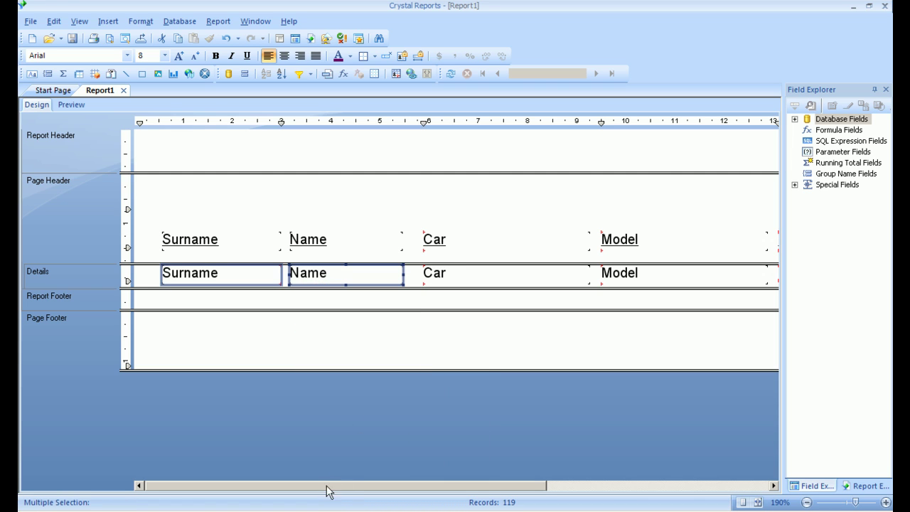
Step: Nudge the Value field in Details, and align its top with the top of the Amount field
left_click_drag(329, 491, 623, 495)
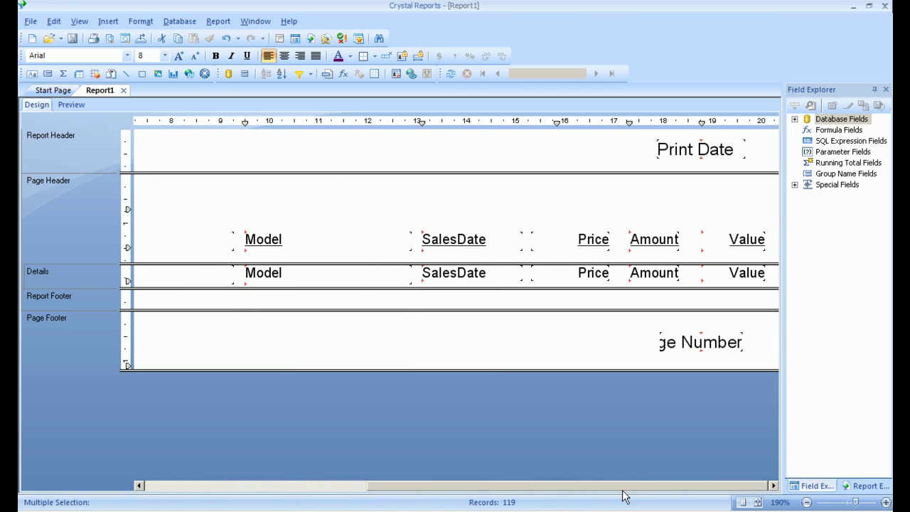
left_click(713, 273)
left_click_drag(715, 274, 709, 273)
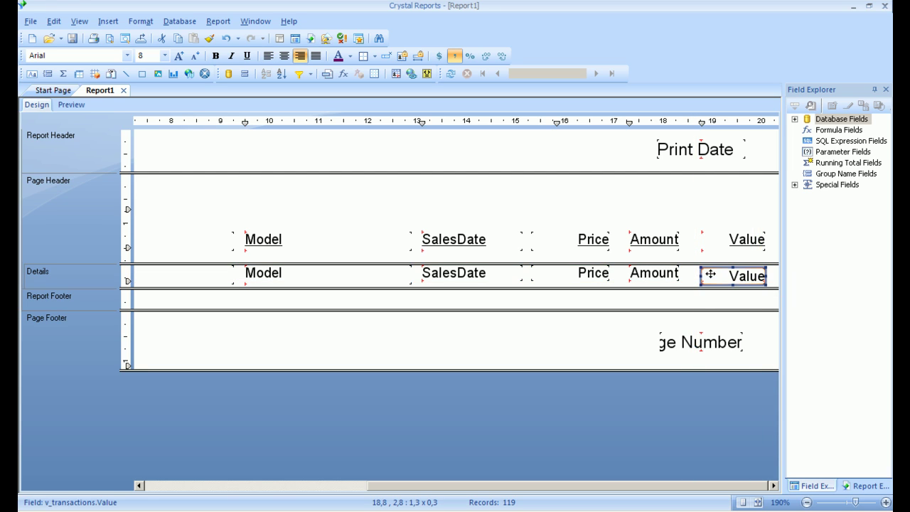
left_click(663, 275)
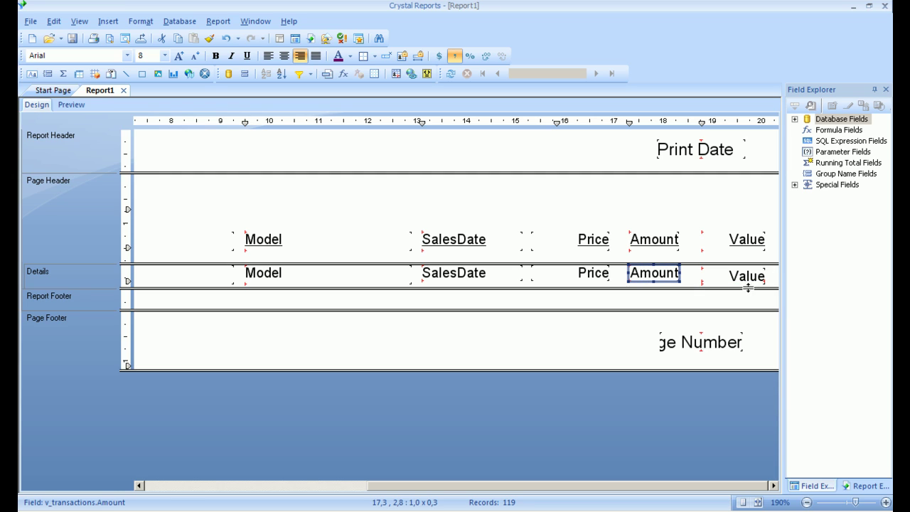
left_click(722, 282, "ctrl")
right_click(675, 282)
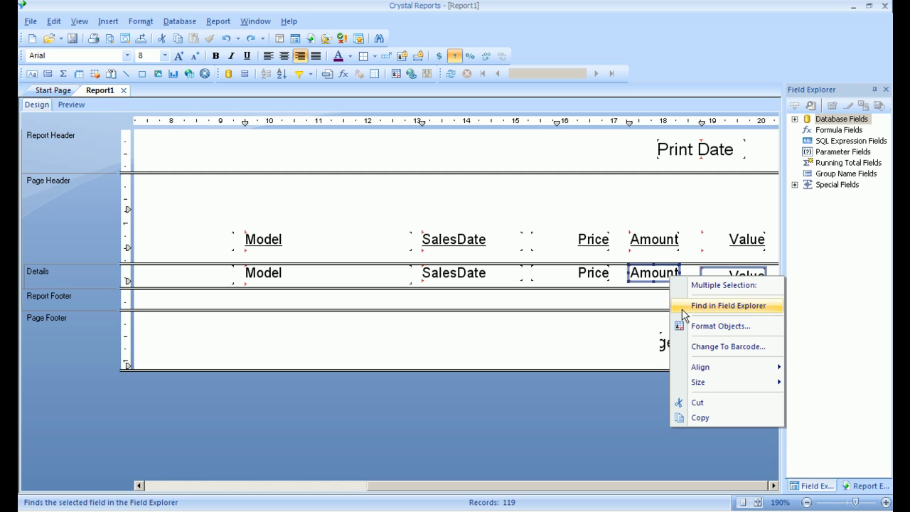
mouse_move(702, 370)
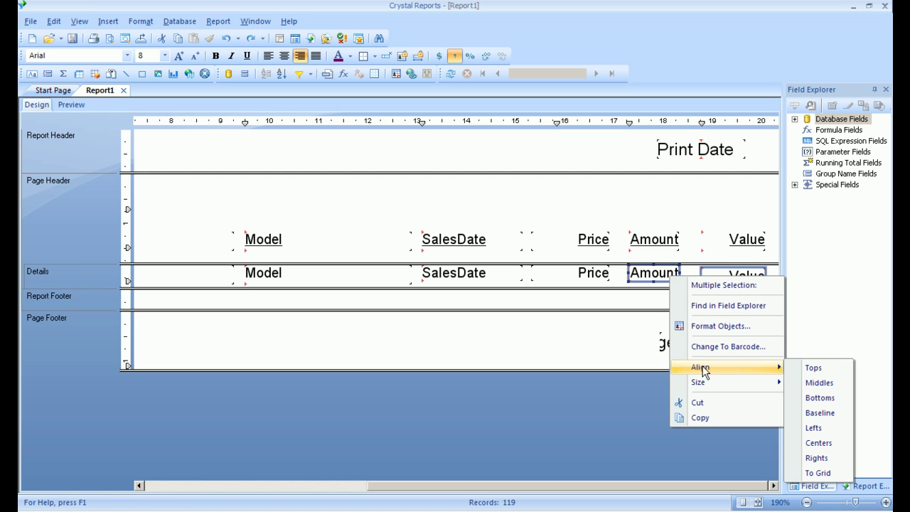
left_click(812, 369)
left_click(373, 363)
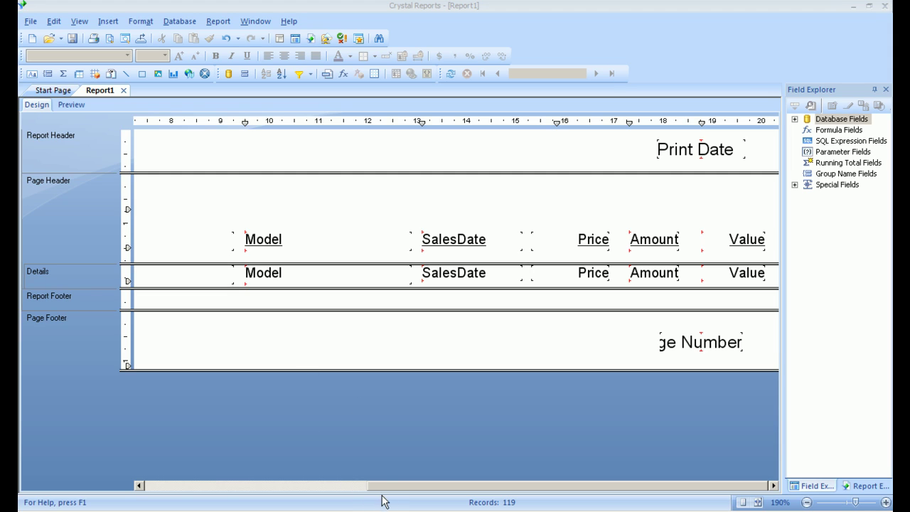
Step: Draw a box about 20.2 wide and 1.0 high around all column headings in the Page Header, Surname through Value
left_click_drag(384, 486, 154, 489)
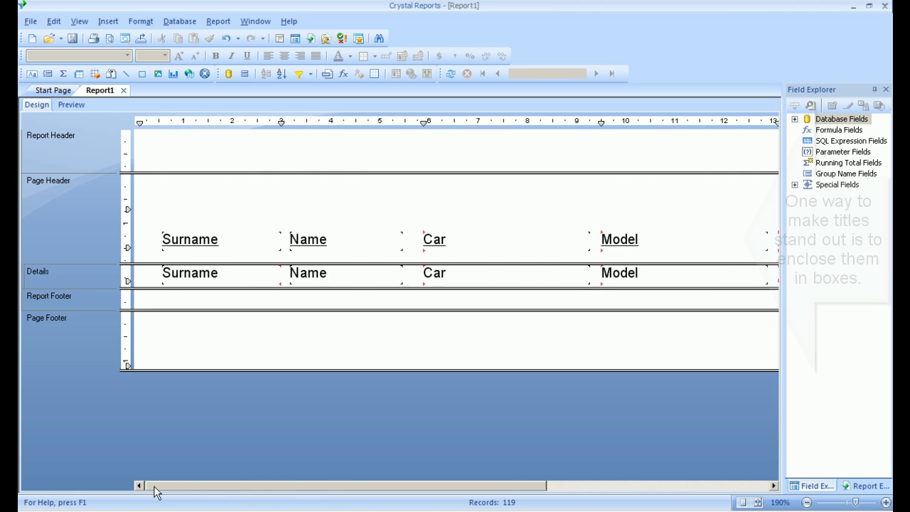
left_click(142, 73)
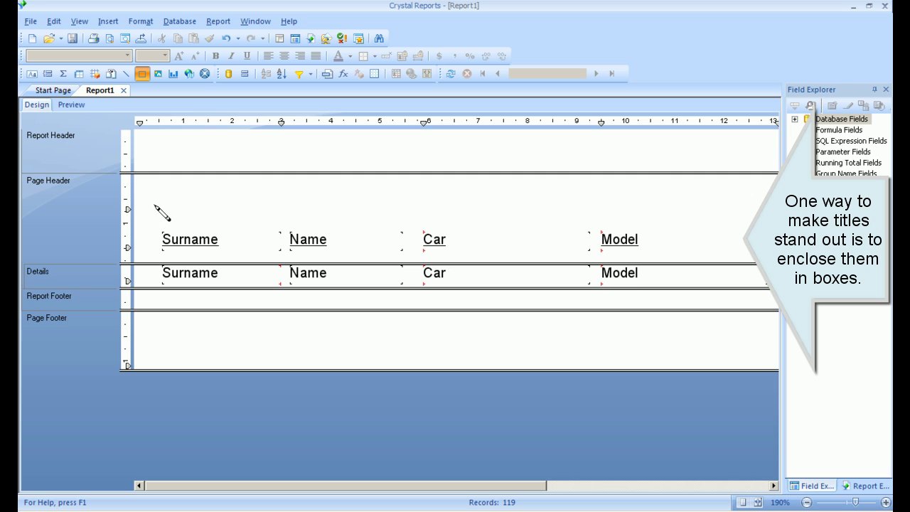
mouse_move(140, 209)
left_mouse_down()
mouse_move(186, 240)
mouse_move(249, 247)
mouse_move(252, 260)
mouse_move(796, 267)
mouse_move(780, 268)
left_mouse_up()
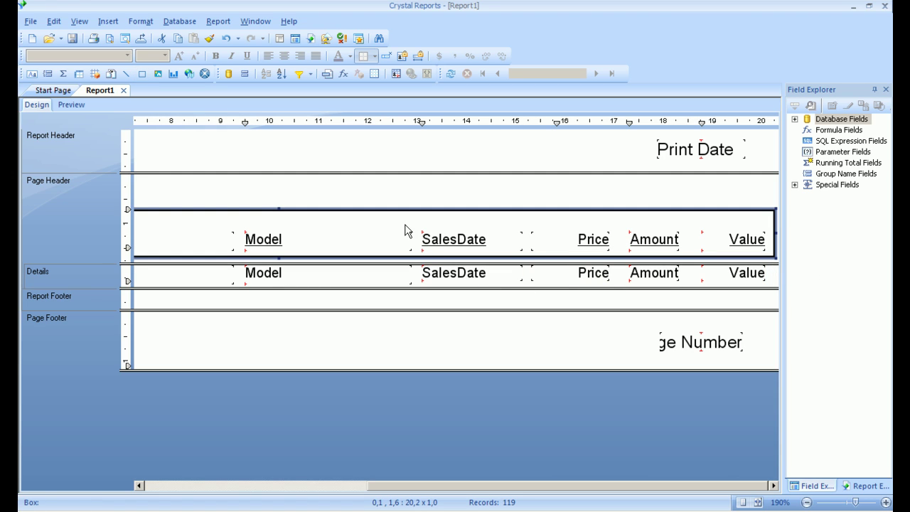
Step: Format the heading box with a black border and a yellow fill
right_click(390, 209)
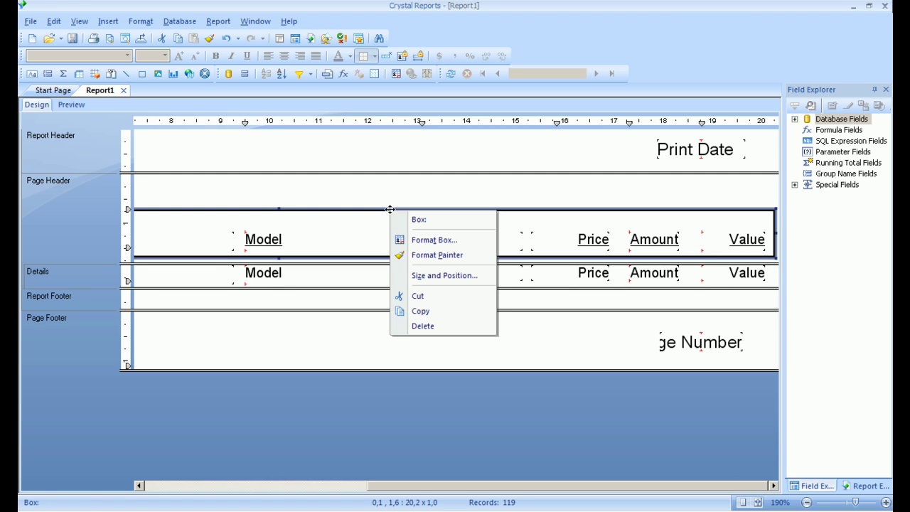
left_click(404, 241)
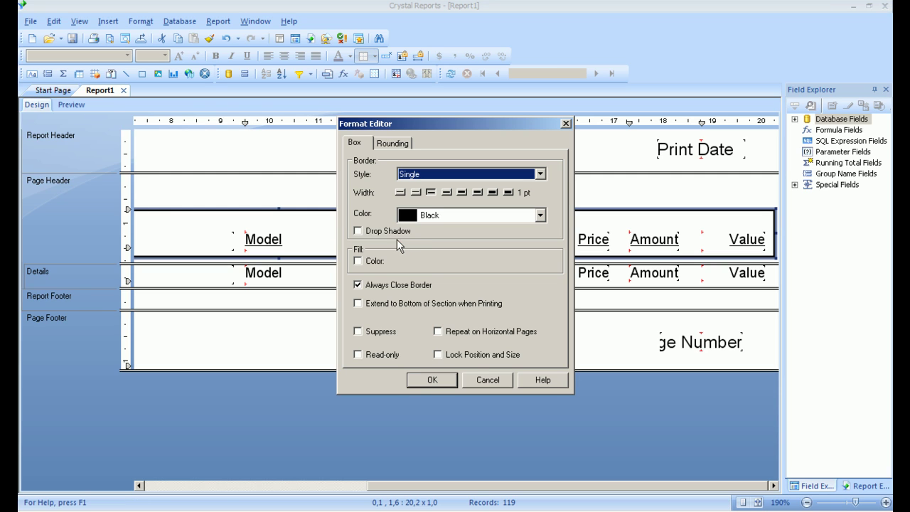
left_click(540, 218)
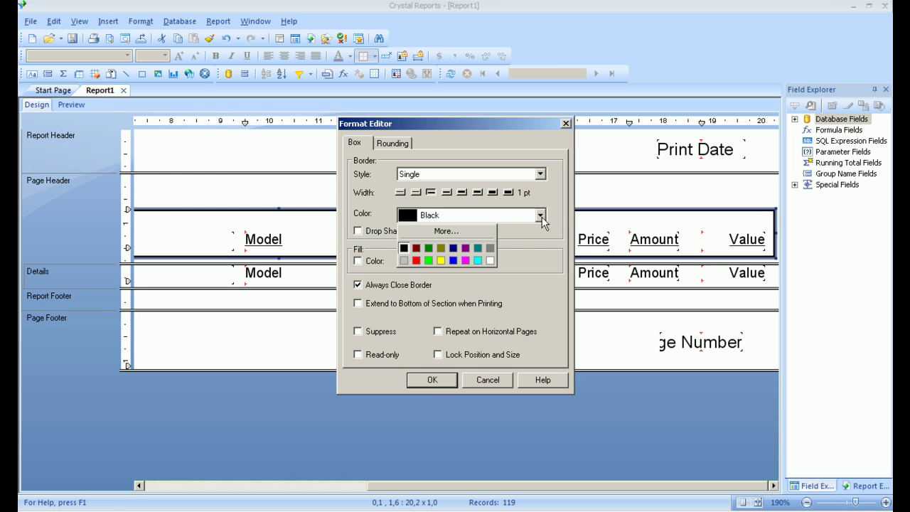
left_click(403, 248)
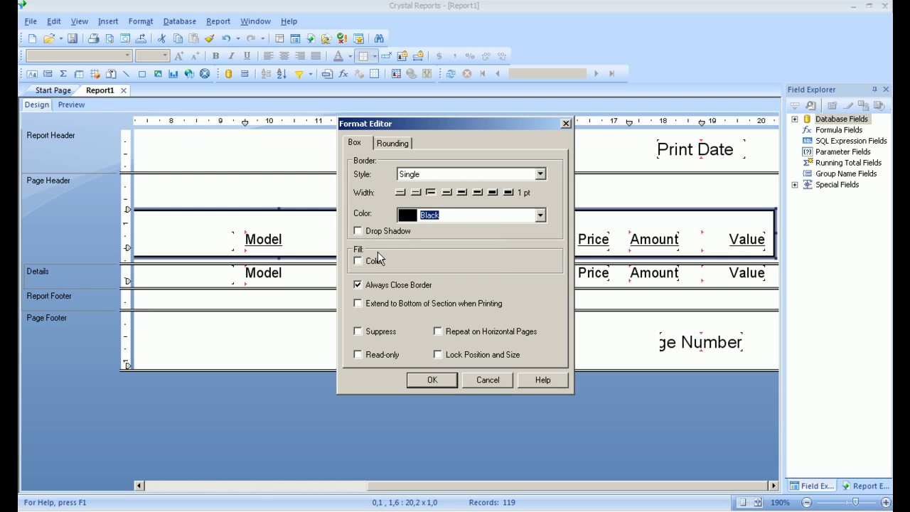
left_click(358, 262)
left_click(540, 263)
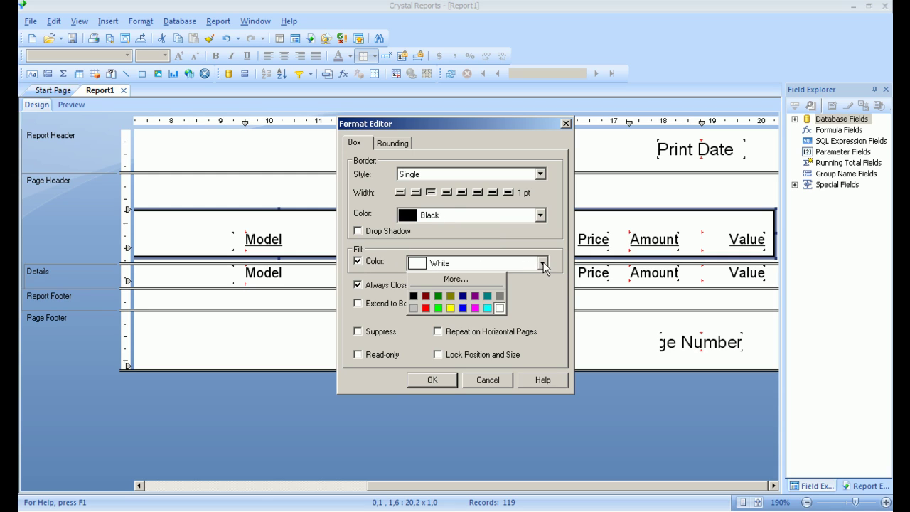
left_click(450, 308)
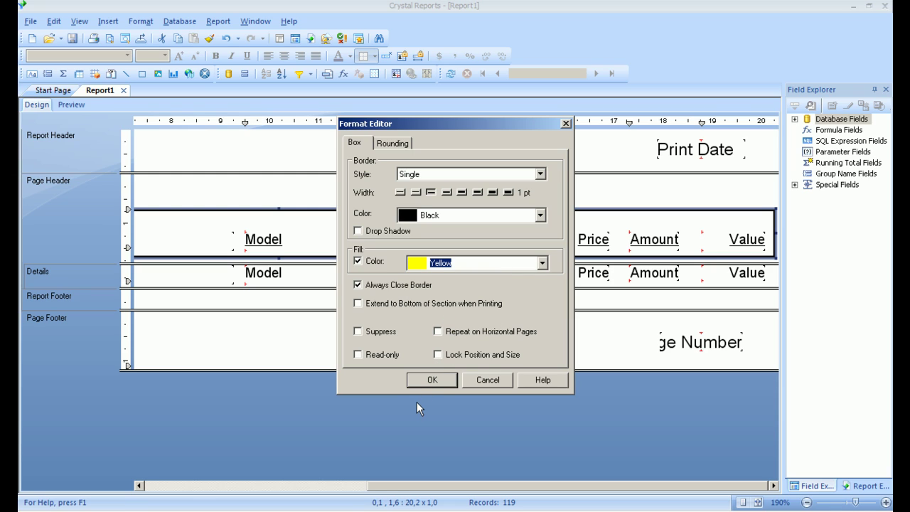
left_click(432, 380)
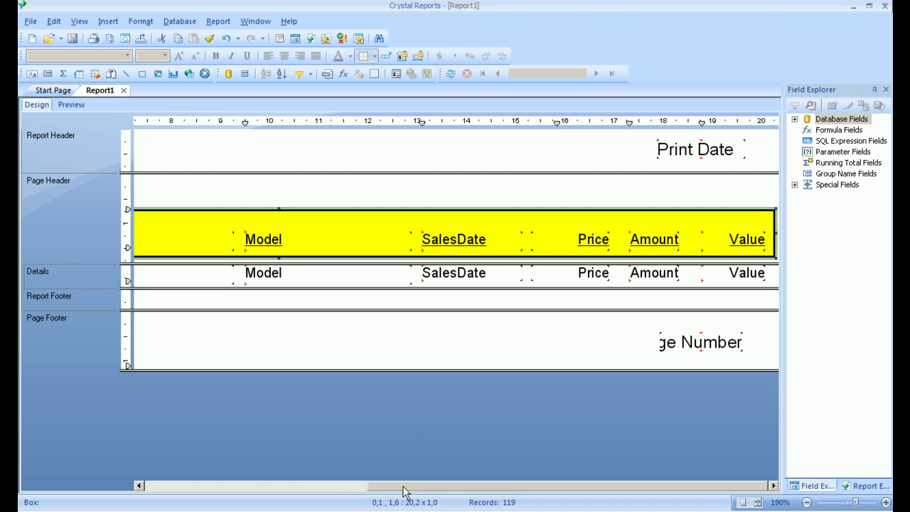
Step: Draw a vertical line about 1.5 long from the heading box's upper-left corner down into the Details section
left_click_drag(403, 490, 167, 494)
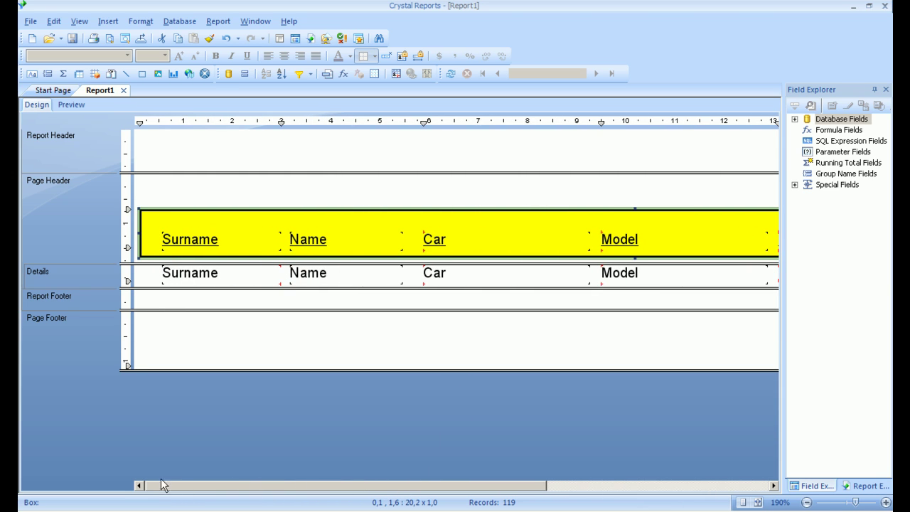
left_click(126, 74)
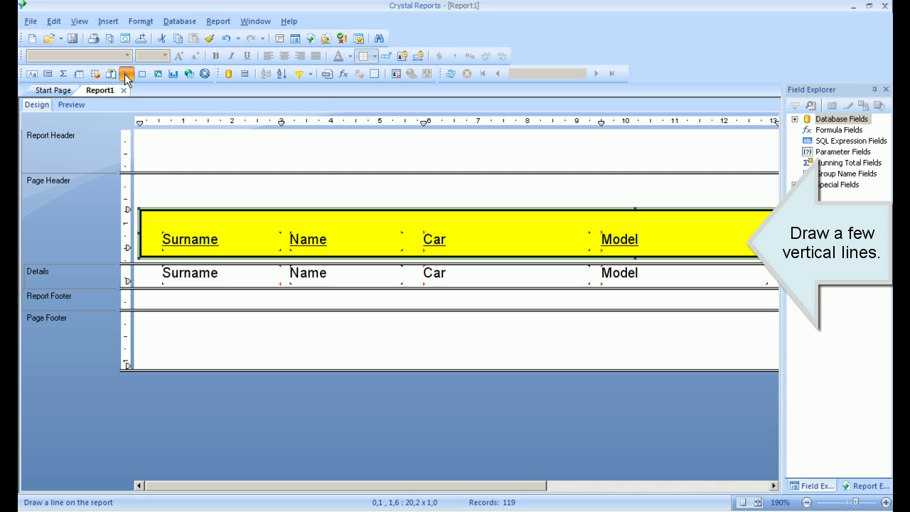
left_click_drag(140, 211, 142, 284)
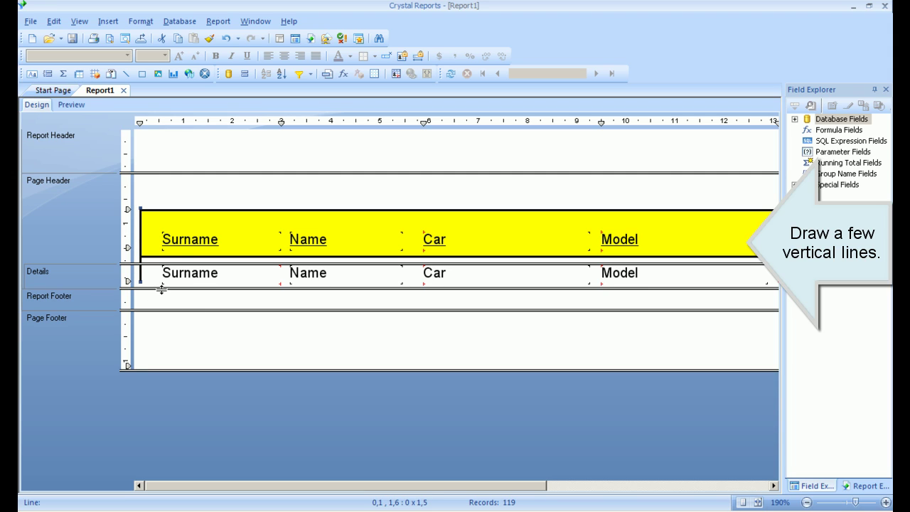
Step: Make the Details section slightly taller and extend the vertical line to its lower edge, about 1.8 long
left_click(163, 297)
left_click_drag(150, 288, 150, 296)
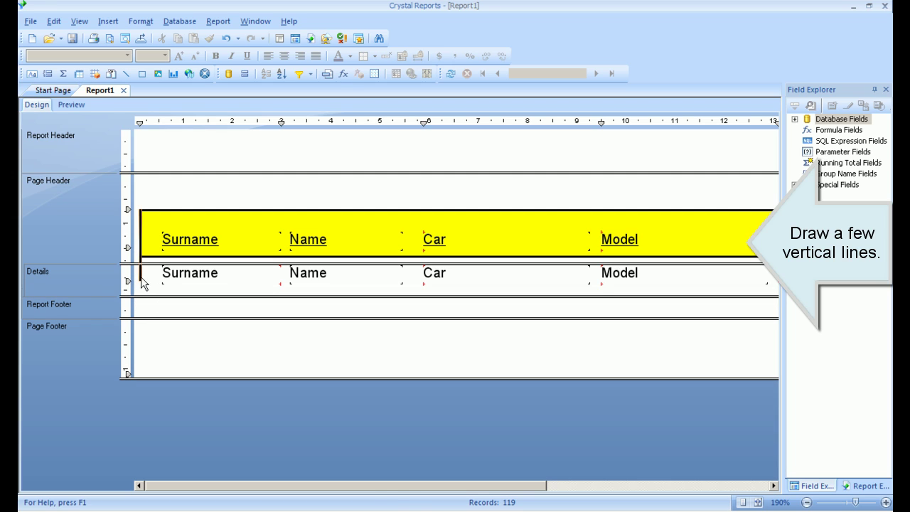
left_click(139, 277)
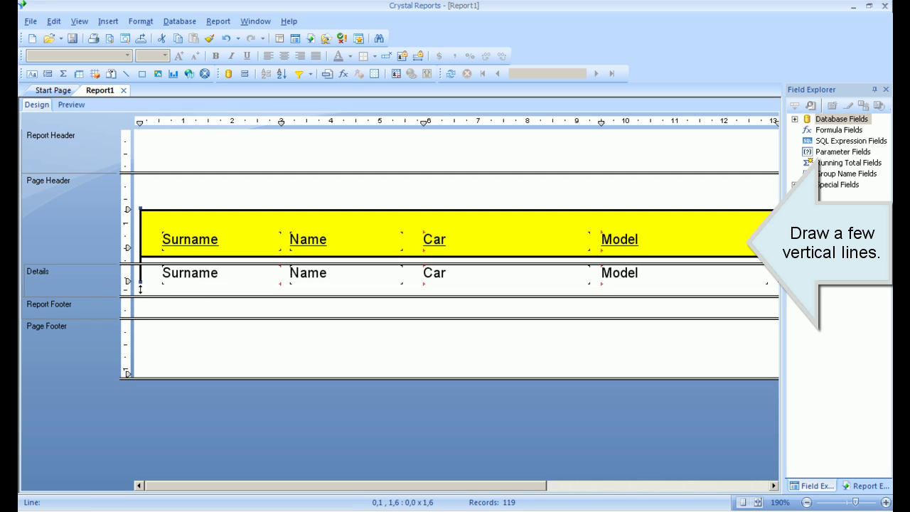
left_click_drag(140, 289, 140, 295)
Step: Copy the vertical line and place the copy between the Surname and Name columns, at about 3.0
right_click(141, 283)
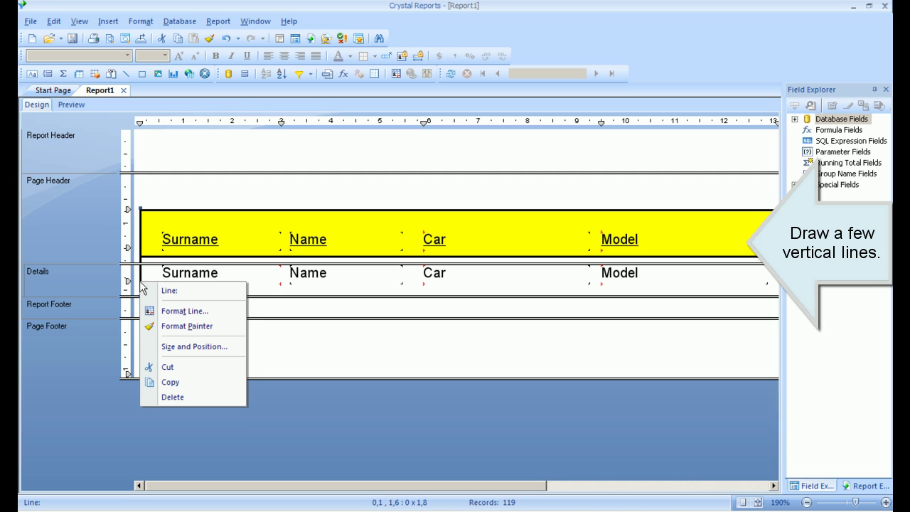
left_click(171, 382)
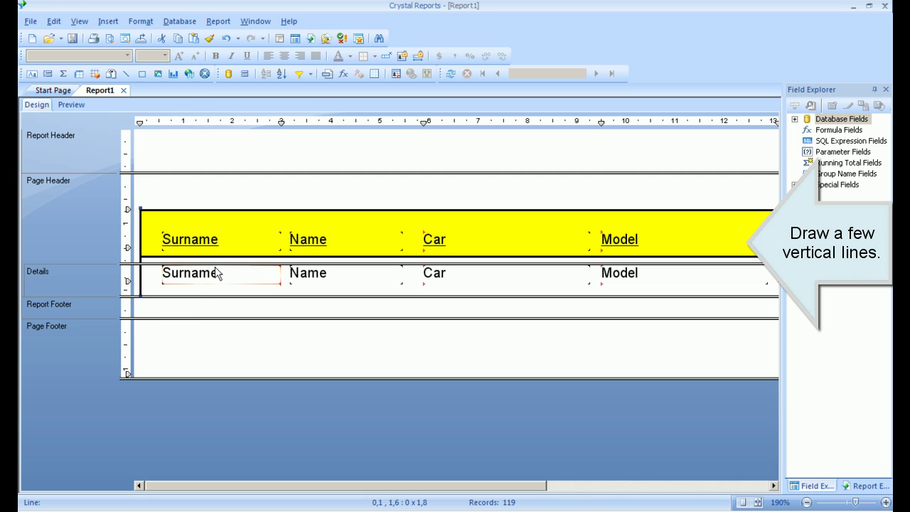
right_click(250, 229)
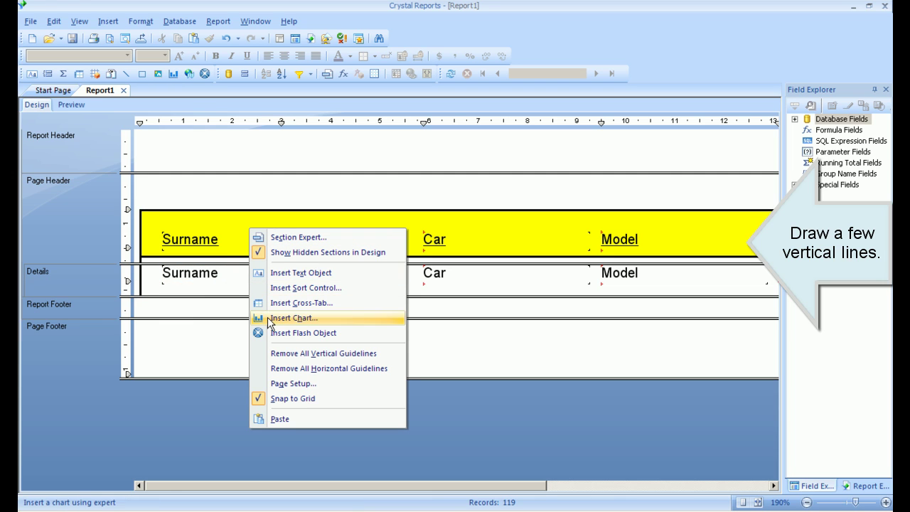
left_click(282, 418)
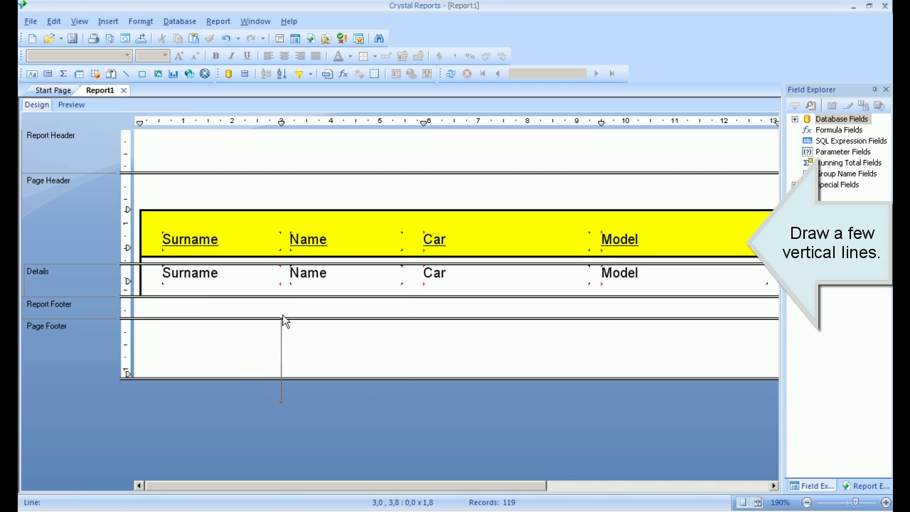
left_click(281, 218)
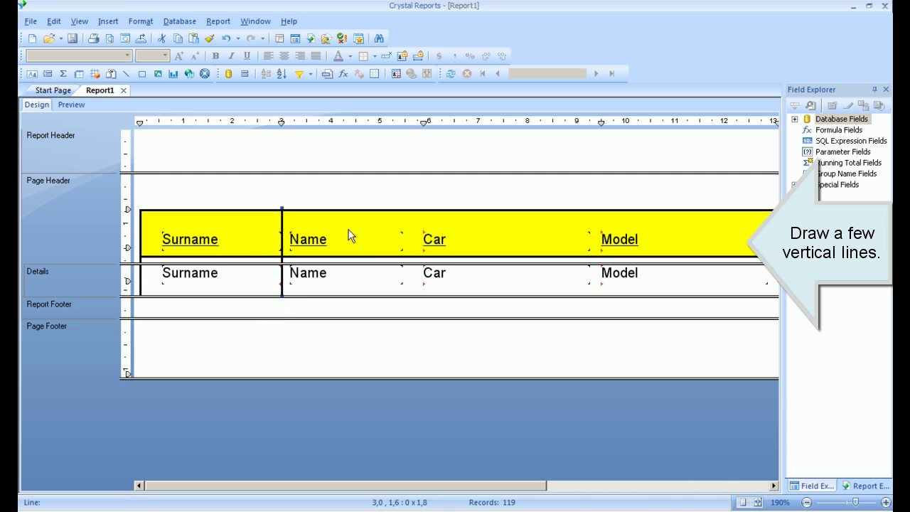
Step: Paste another vertical line and position it between the Name and Car columns, just before Car at about 5.7
right_click(408, 220)
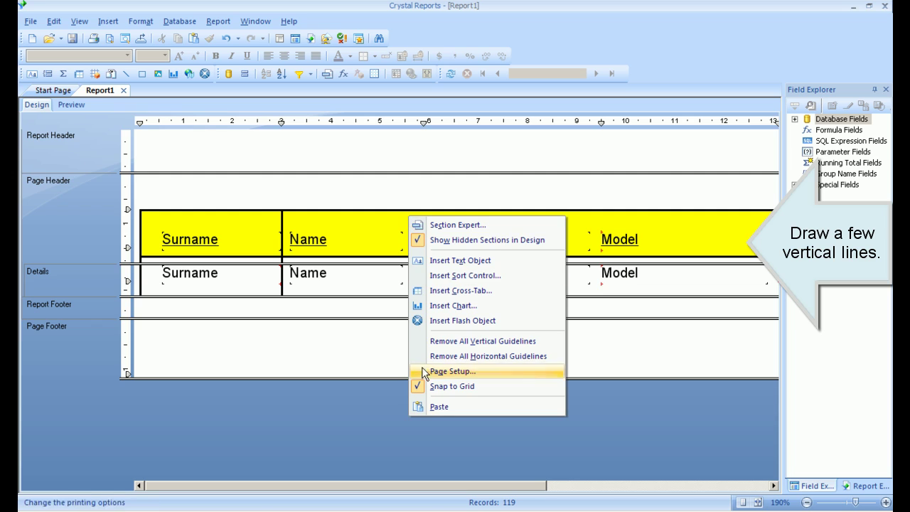
left_click(426, 407)
left_click(413, 221)
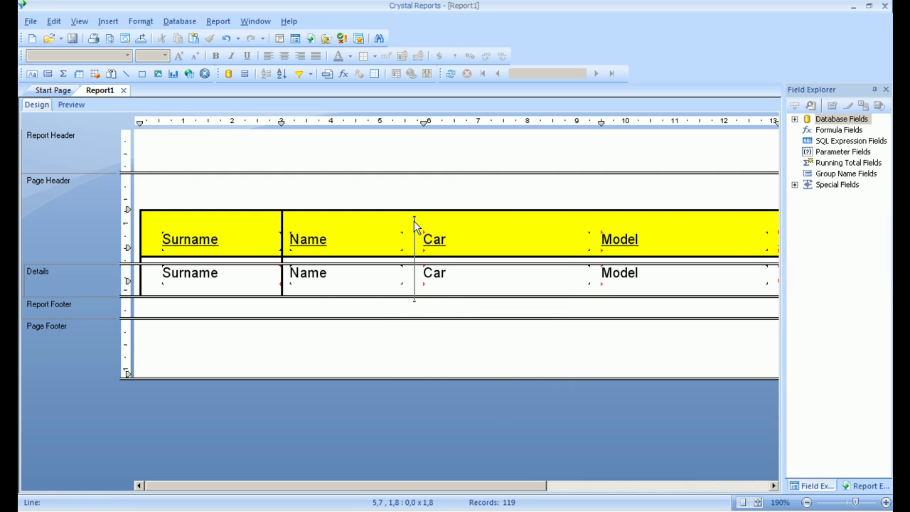
left_click(412, 219)
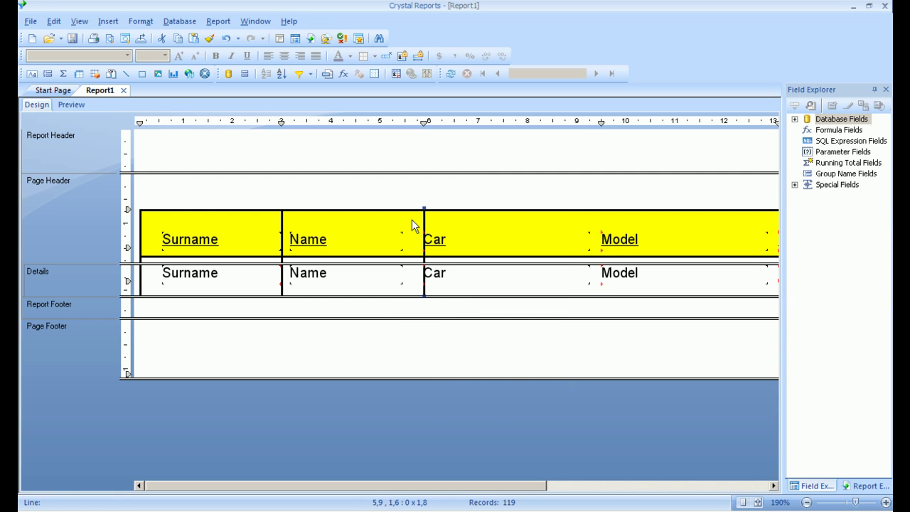
left_click_drag(425, 219, 411, 220)
Step: Paste another vertical line between the Car and Model columns, at about 9.3
right_click(596, 224)
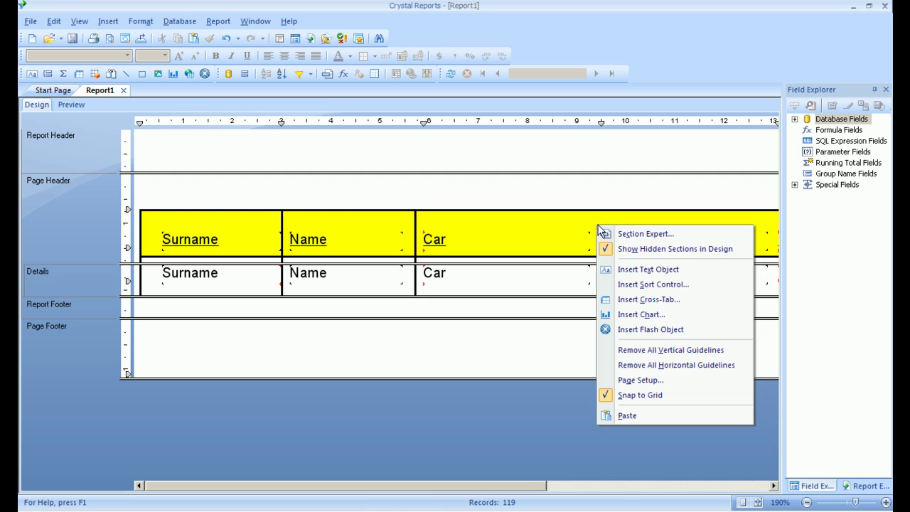
left_click(631, 419)
left_click(590, 215)
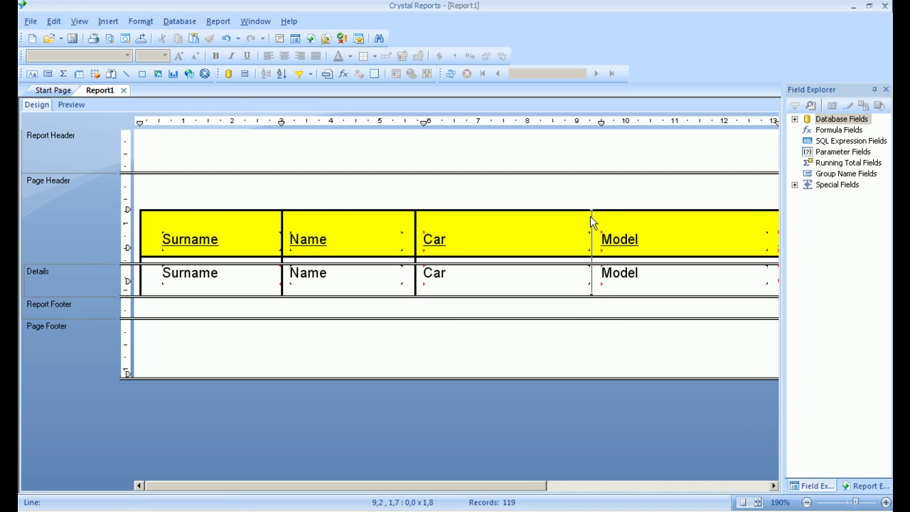
left_click_drag(593, 213, 590, 222)
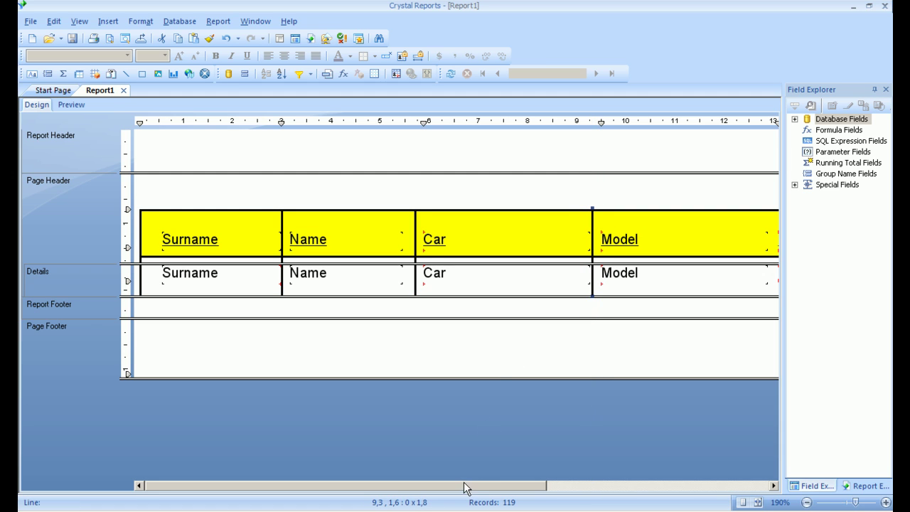
Step: Paste another vertical line and position it between the Model and SalesDate columns, at about 12.9
left_click_drag(466, 488, 618, 489)
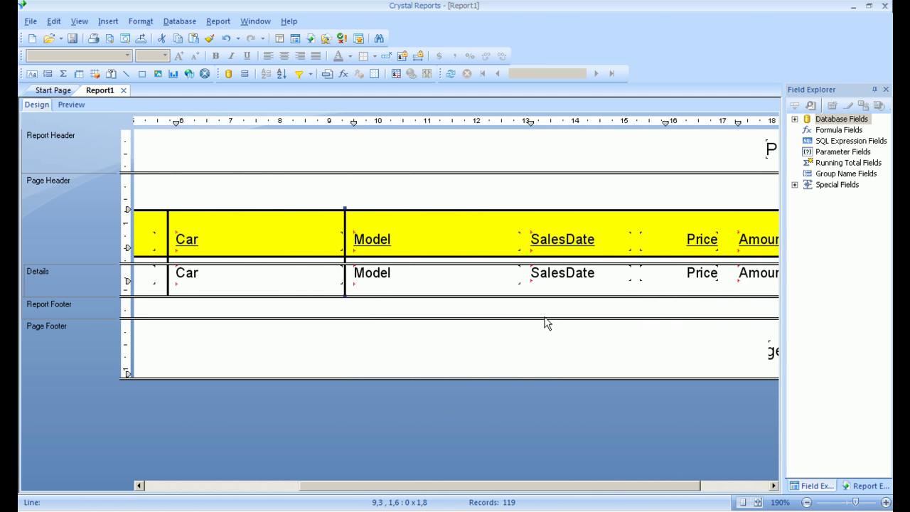
right_click(518, 221)
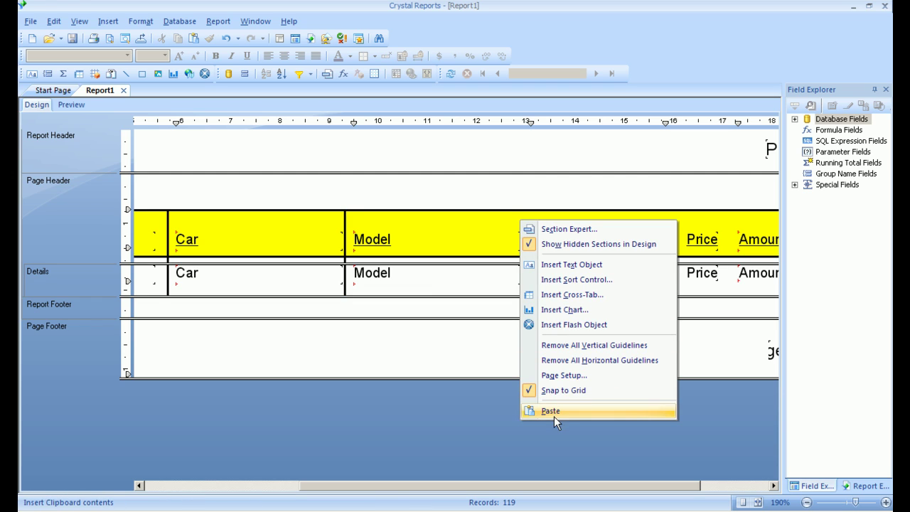
left_click(552, 415)
left_click(533, 236)
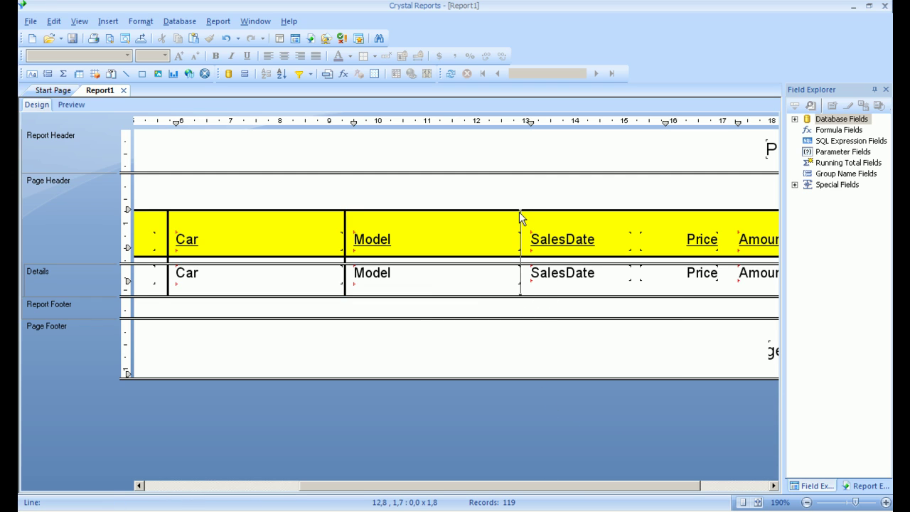
left_click(531, 214)
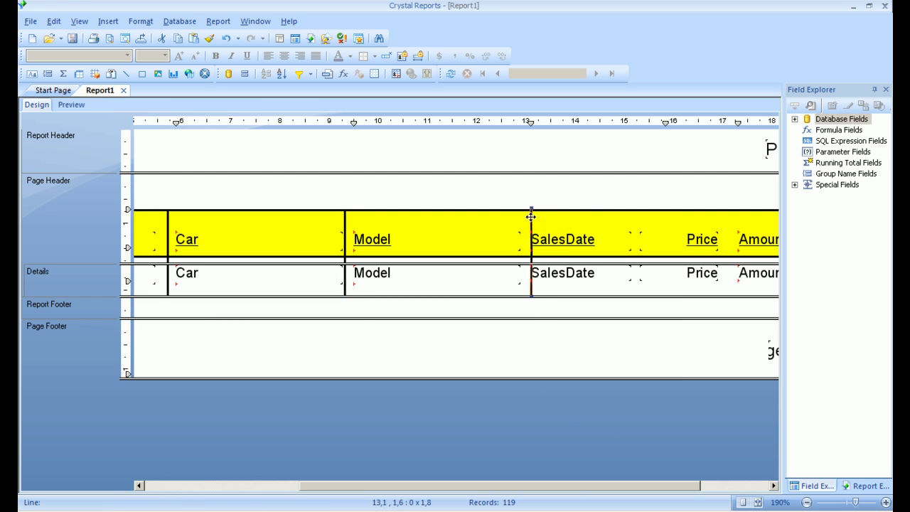
left_click_drag(531, 215, 527, 214)
left_click_drag(530, 122, 522, 124)
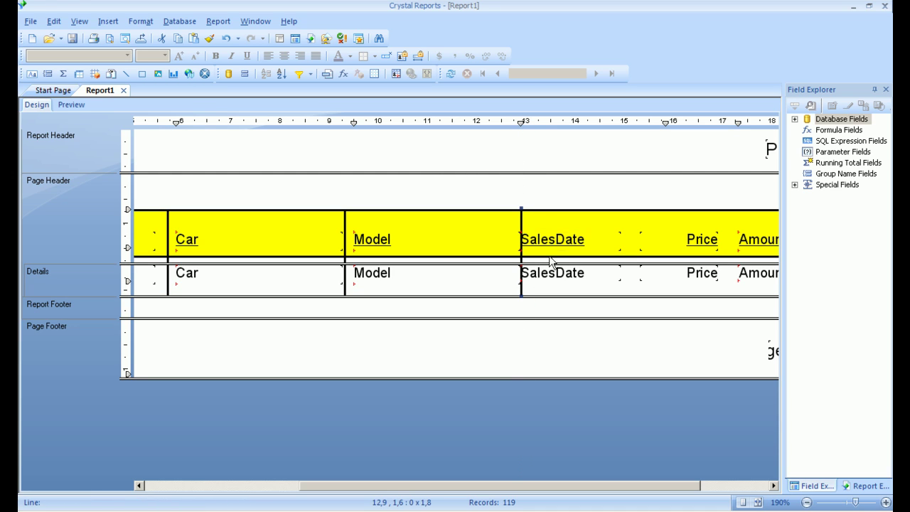
Step: Move the SalesDate detail field clear of the vertical line, to about 13.1, and align it level with the Price field
left_click_drag(557, 281, 567, 285)
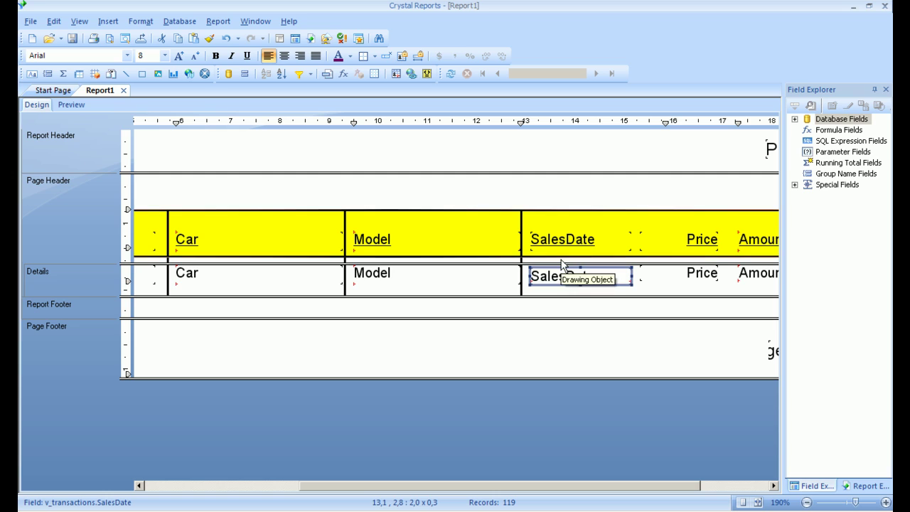
left_click(666, 275)
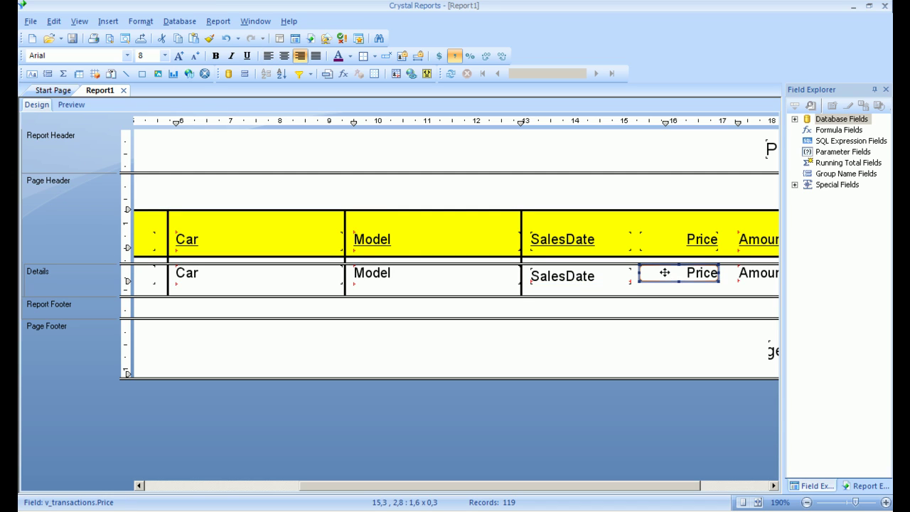
left_click(608, 274, "ctrl")
right_click(650, 273)
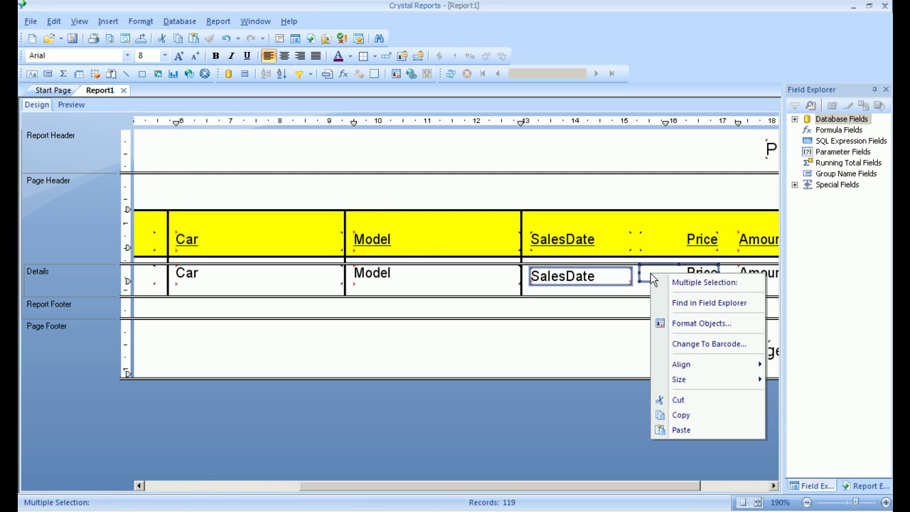
mouse_move(691, 363)
left_click(794, 379)
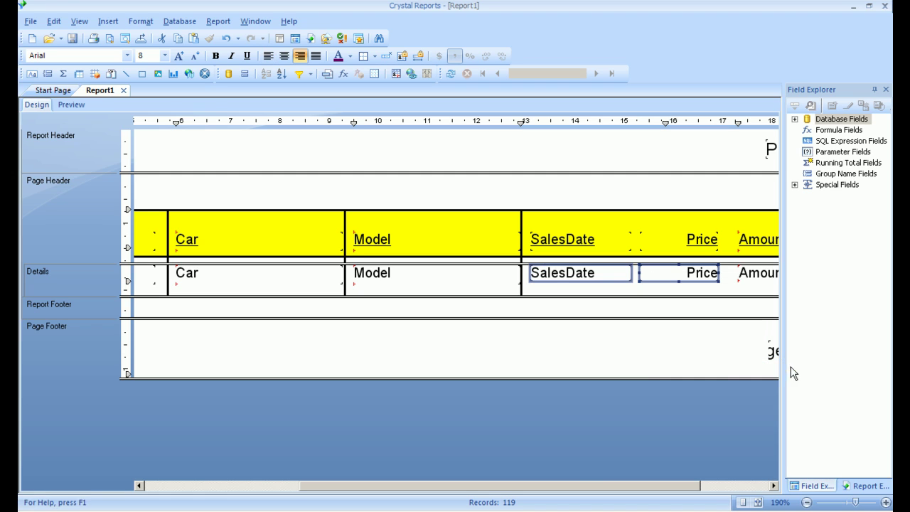
Step: Paste another vertical line and position it between the SalesDate and Price columns, at about 15.2
left_click_drag(575, 482, 674, 481)
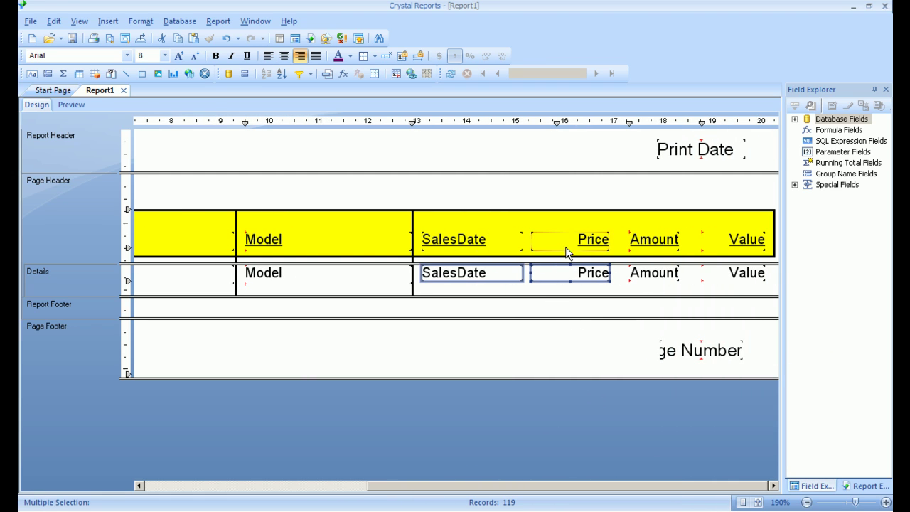
left_click(527, 227)
right_click(527, 227)
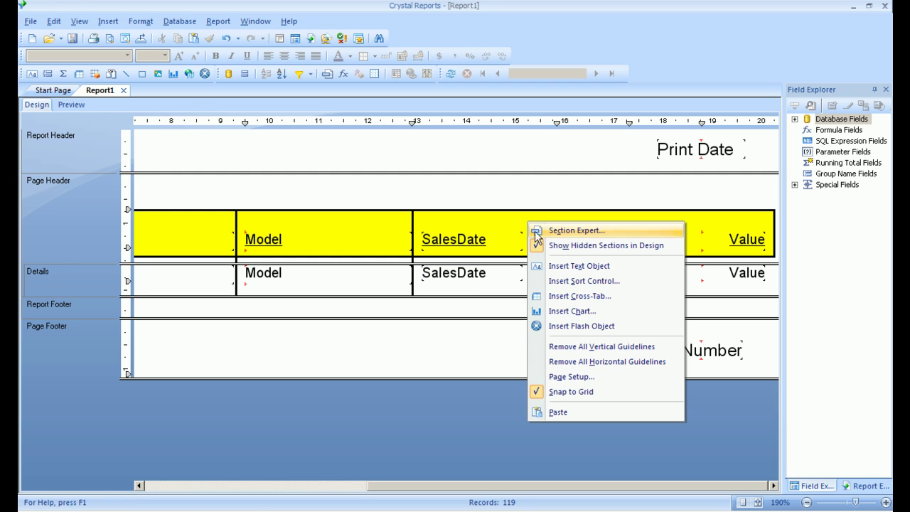
left_click(571, 398)
left_click_drag(525, 332, 526, 209)
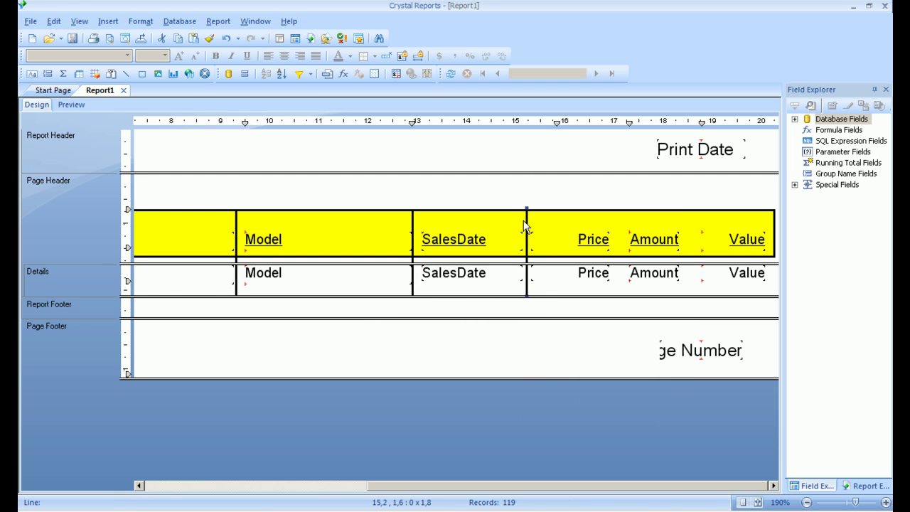
Step: Paste another vertical line and position it between the Price and Amount columns, at about 17.1
right_click(613, 223)
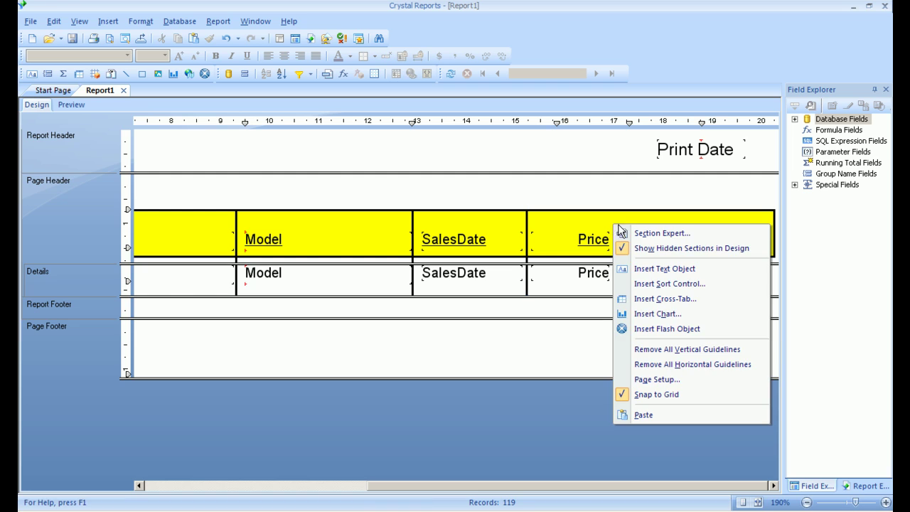
left_click(643, 414)
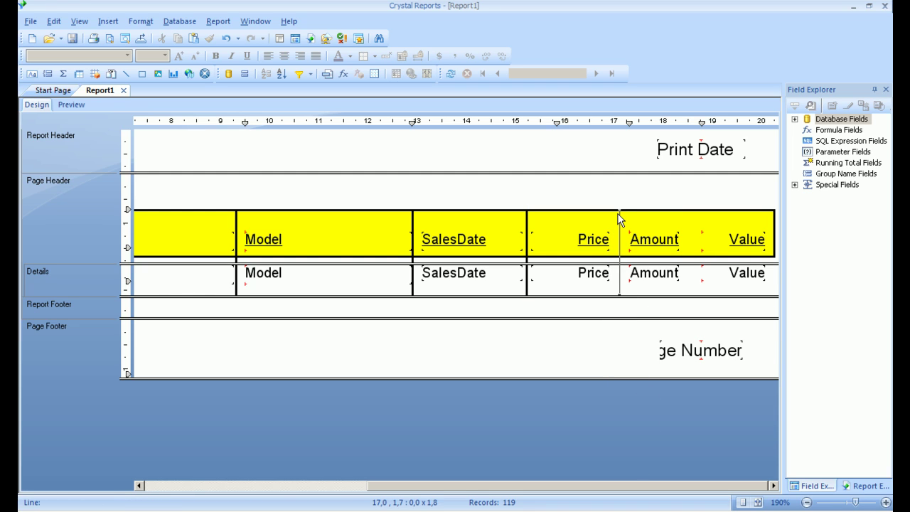
left_click(617, 221)
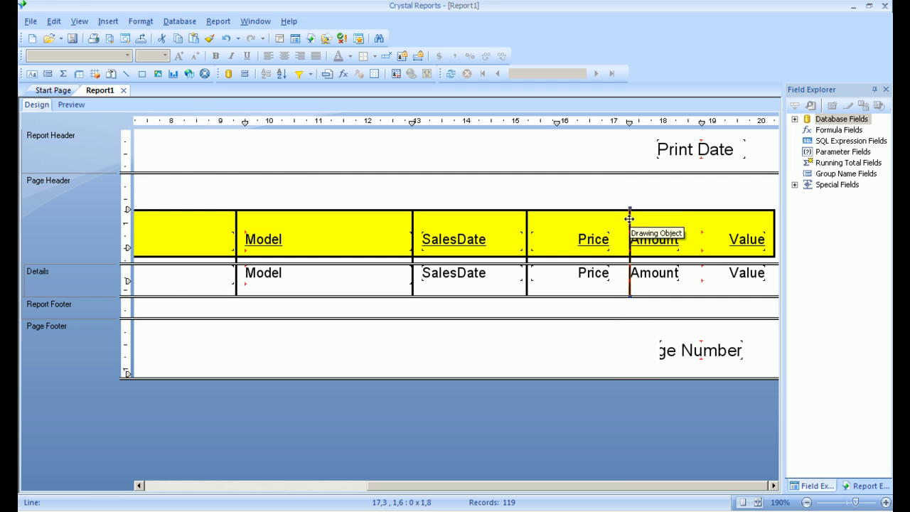
left_click_drag(629, 225, 619, 225)
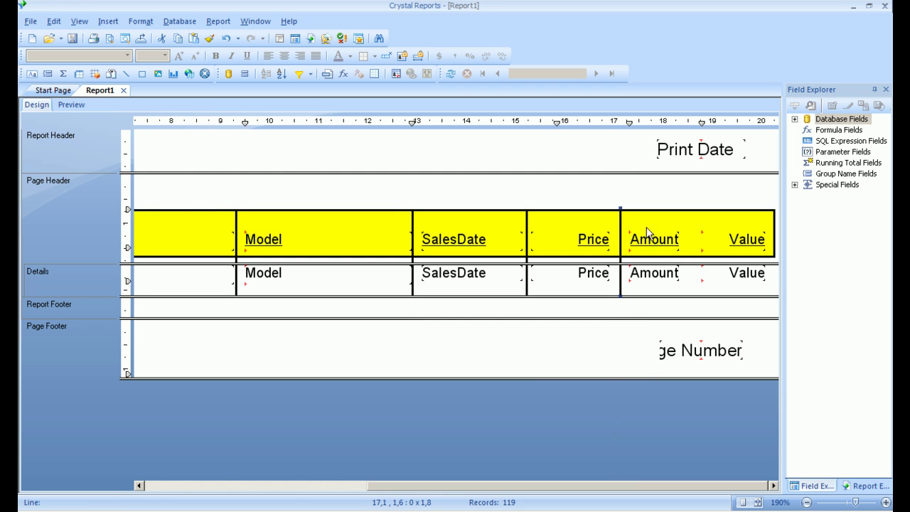
Step: Paste another vertical line and position it between the Amount and Value columns, at about 18.6
right_click(698, 226)
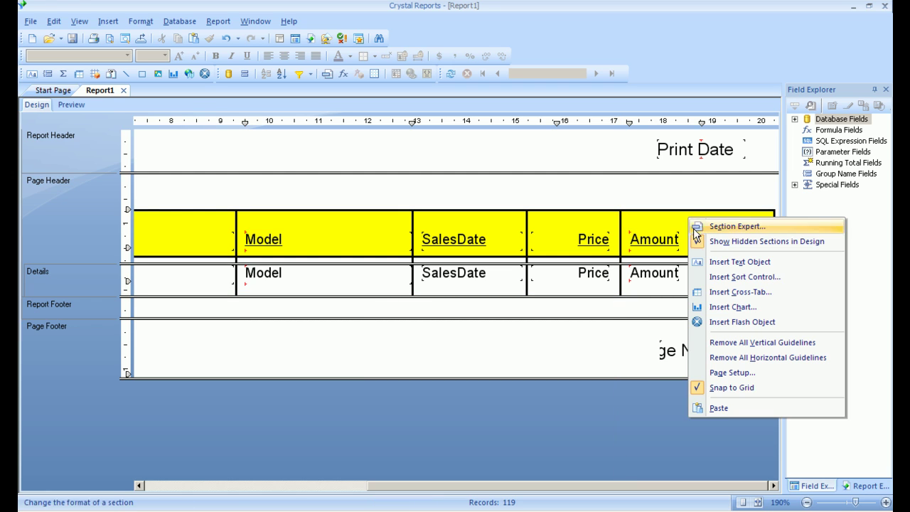
left_click(714, 408)
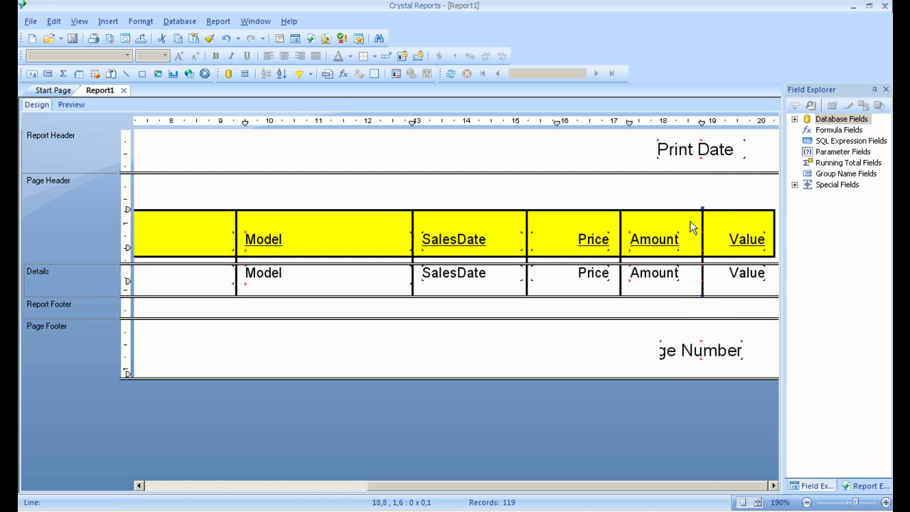
left_click(701, 220)
left_click_drag(701, 220, 693, 226)
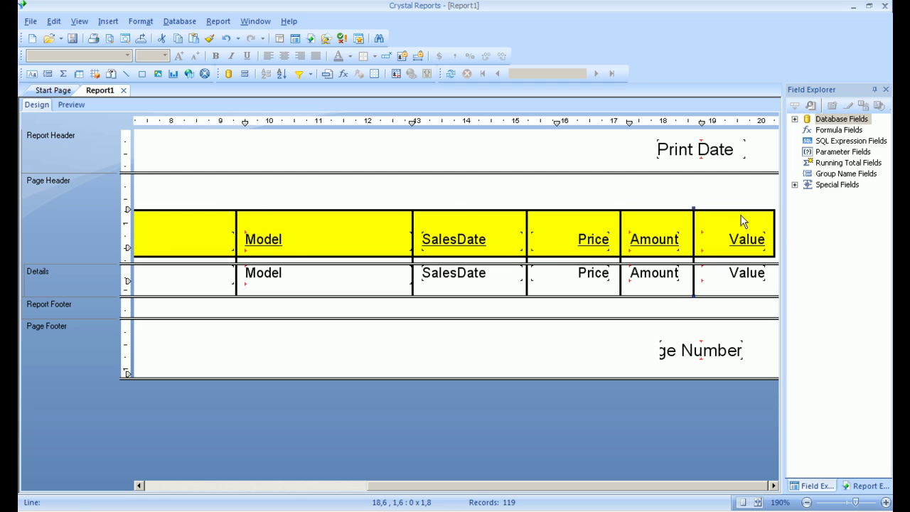
Step: Paste a last vertical line after the Value column, along the yellow heading box's outer edge at about 20.3
right_click(723, 221)
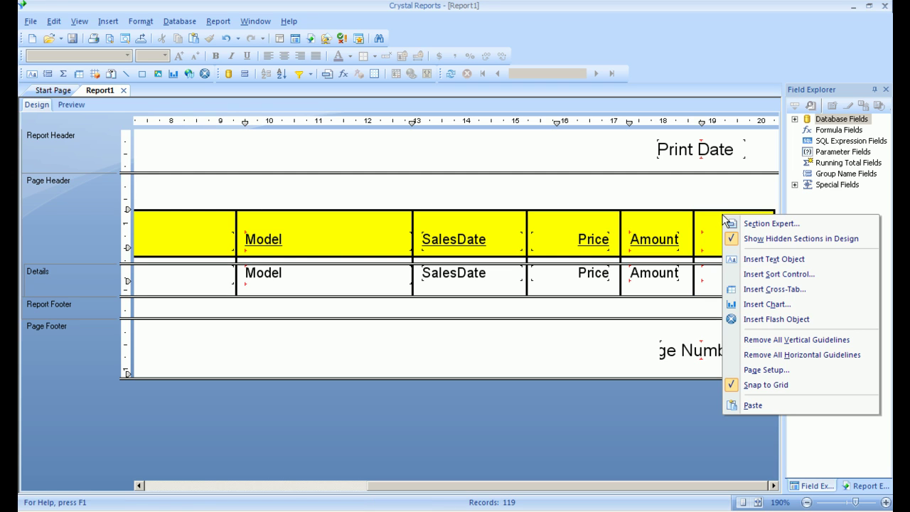
left_click(744, 407)
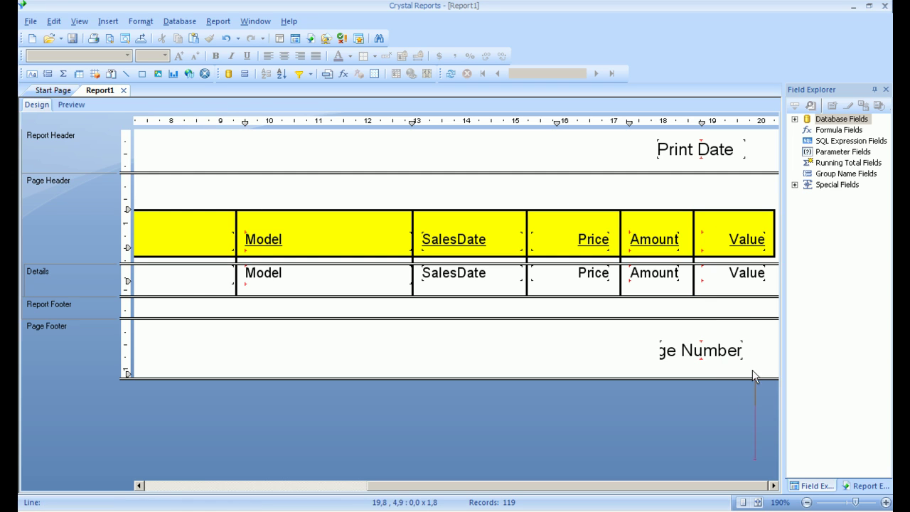
left_click(773, 223)
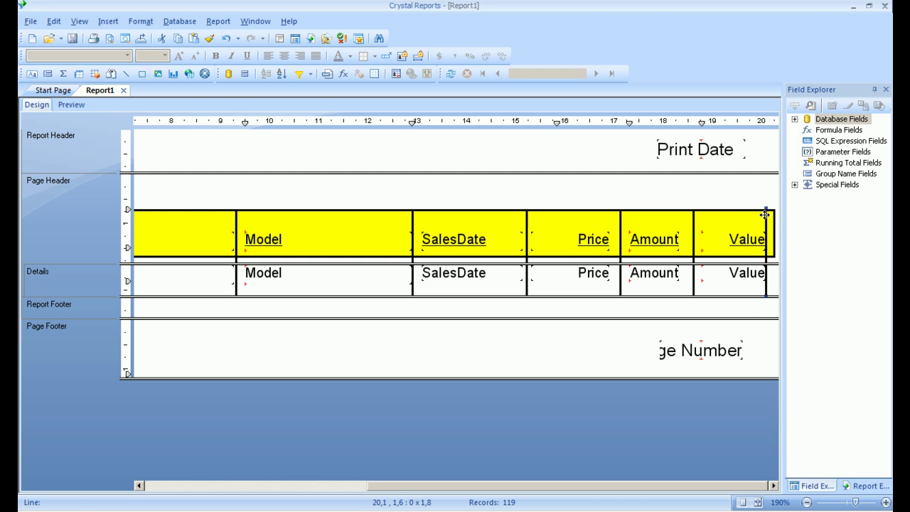
left_click_drag(768, 222, 777, 223)
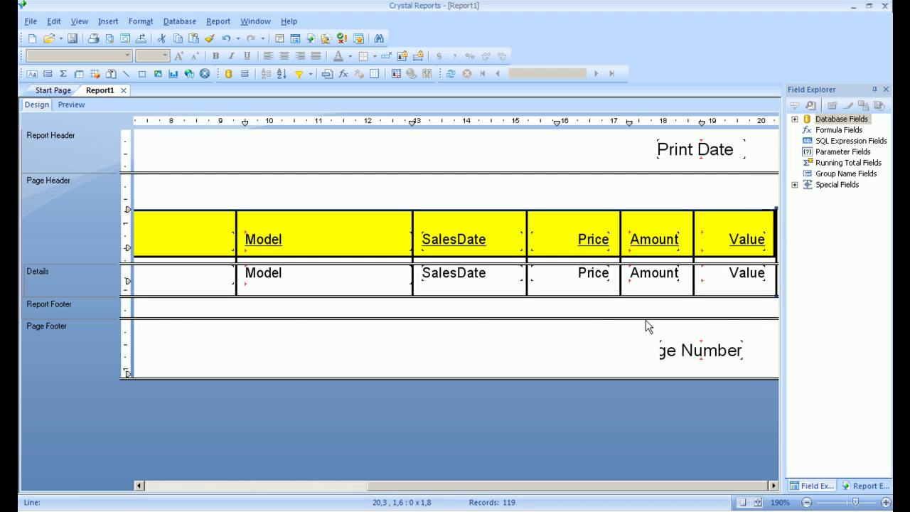
Step: Draw a horizontal line about 20.2 long along the lower edge of the Details section, from the first vertical line to the last
left_click_drag(407, 490, 150, 489)
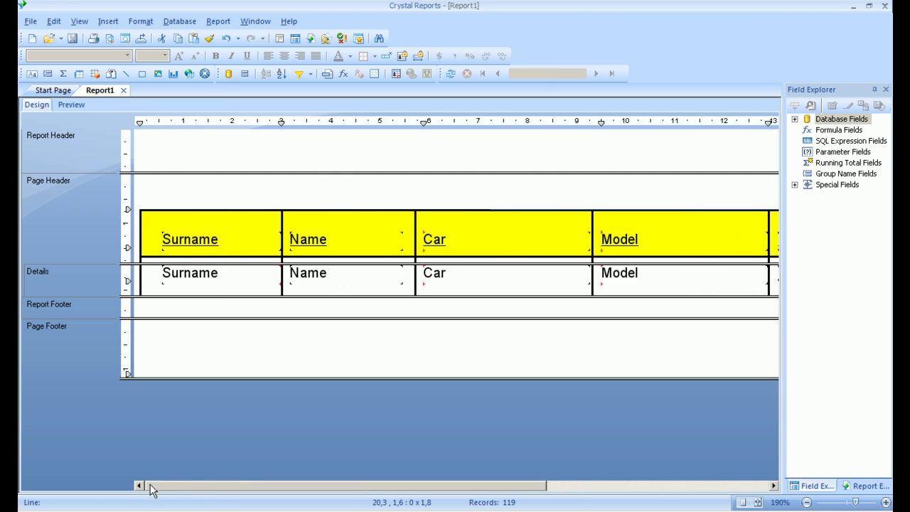
left_click(128, 74)
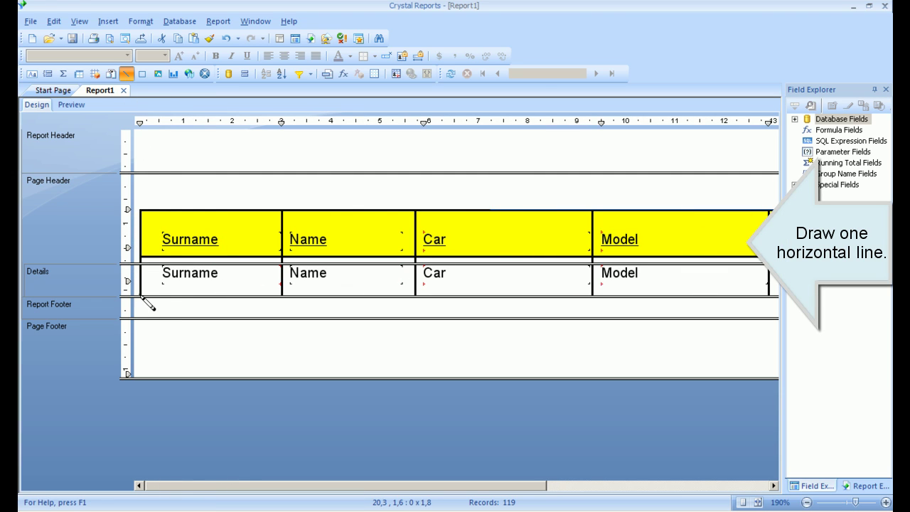
mouse_move(140, 297)
left_mouse_down()
mouse_move(207, 301)
mouse_move(198, 297)
left_mouse_up()
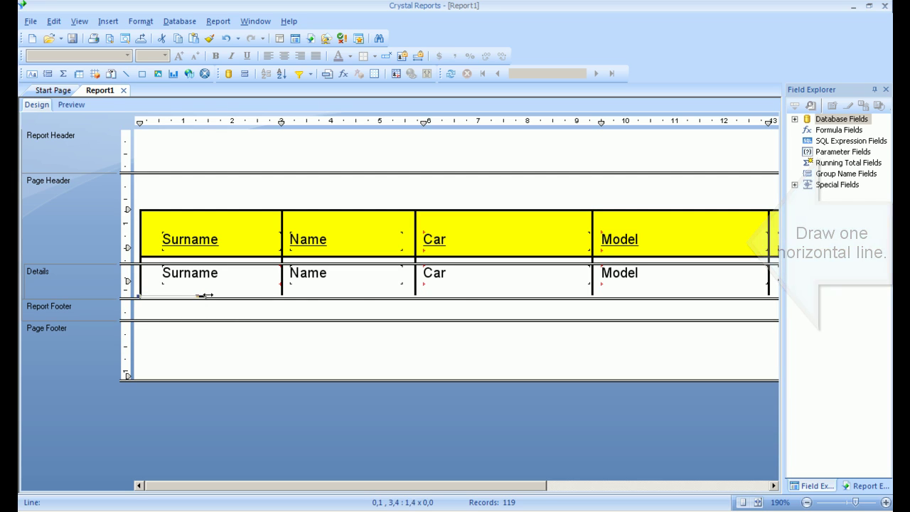
mouse_move(199, 297)
left_mouse_down()
mouse_move(816, 291)
mouse_move(776, 297)
left_mouse_up()
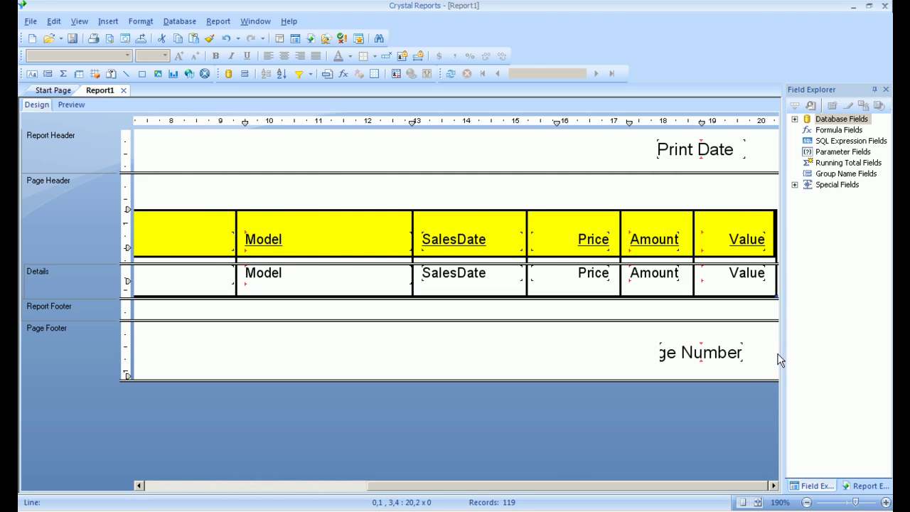
left_click(522, 317)
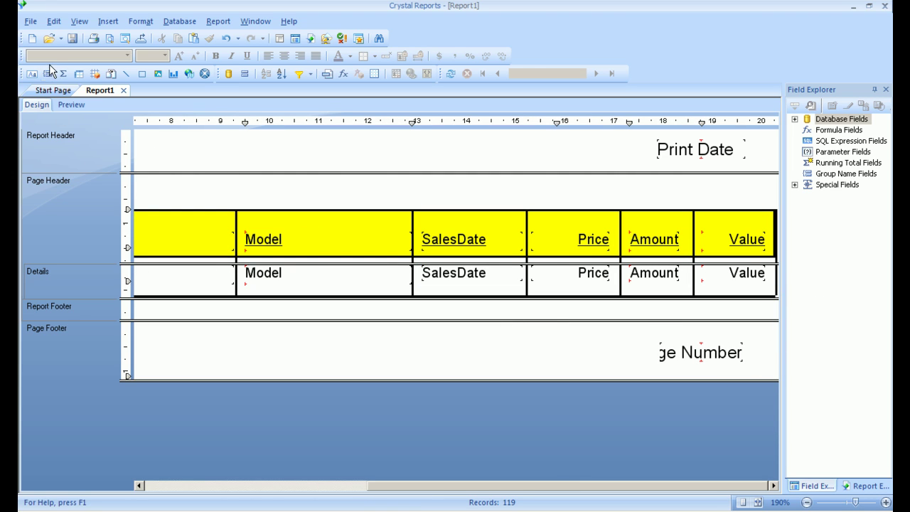
Step: Preview the report to check the column and row lines, and return to the design view
left_click(73, 104)
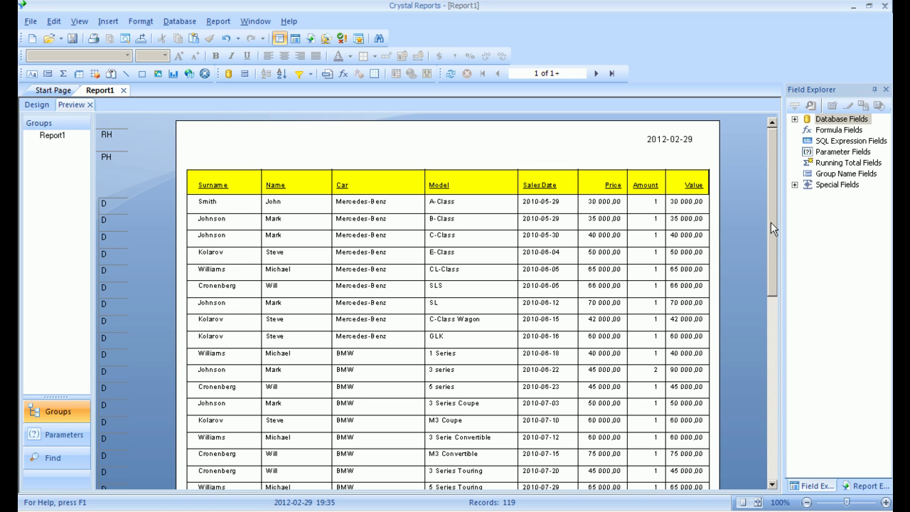
left_click_drag(771, 222, 778, 193)
left_click(37, 105)
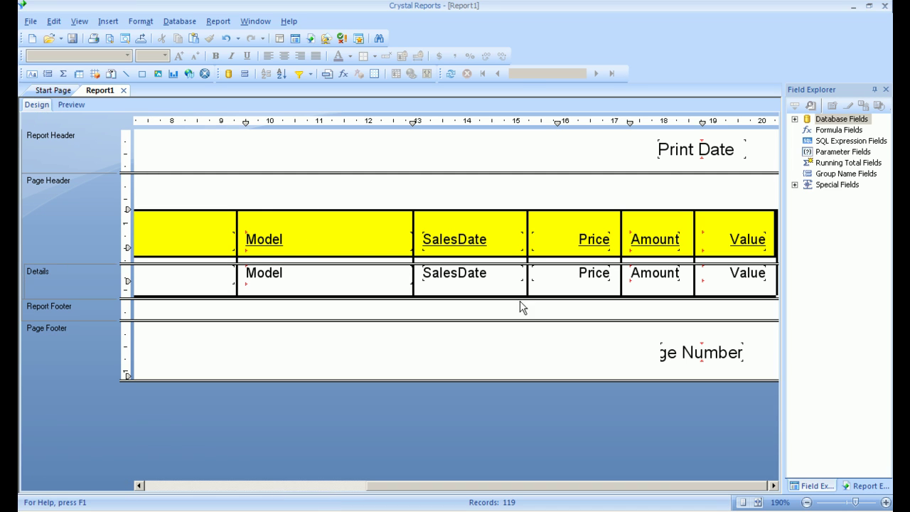
Step: Format the Price detail field with the number style -1123
left_click(559, 273)
right_click(565, 279)
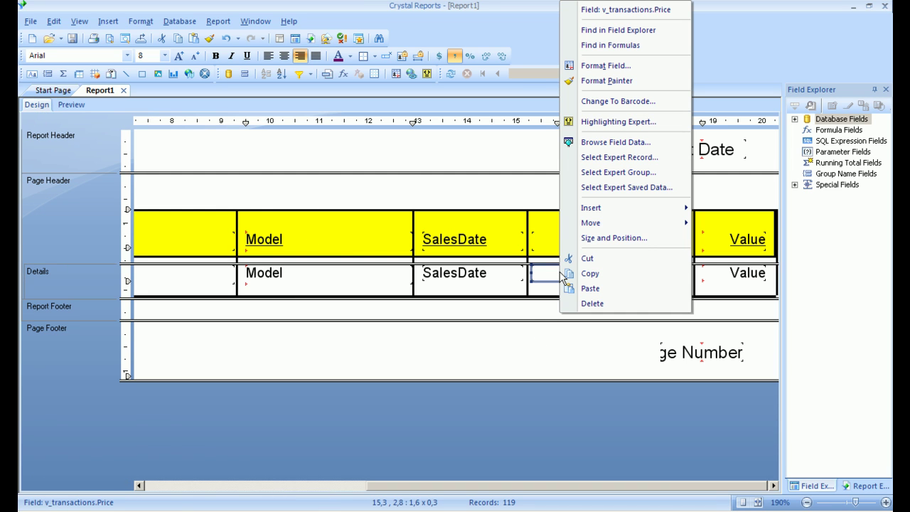
left_click(585, 66)
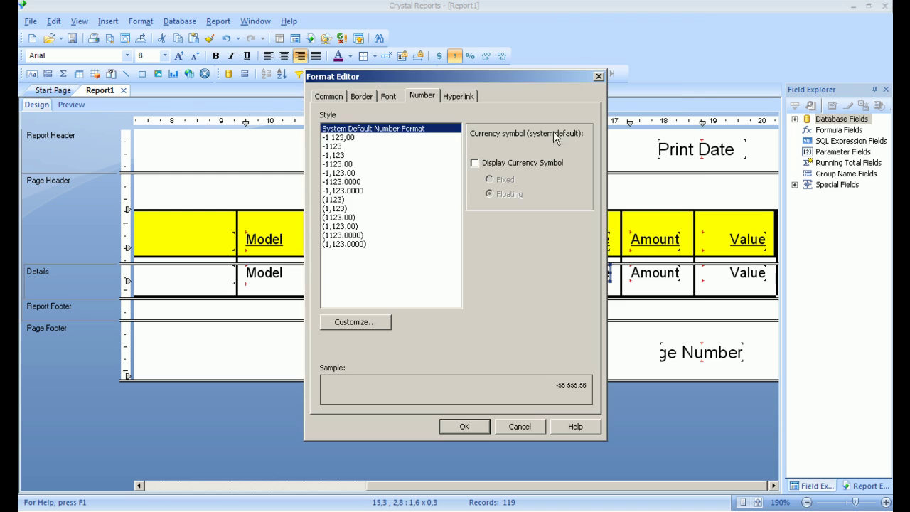
left_click(334, 147)
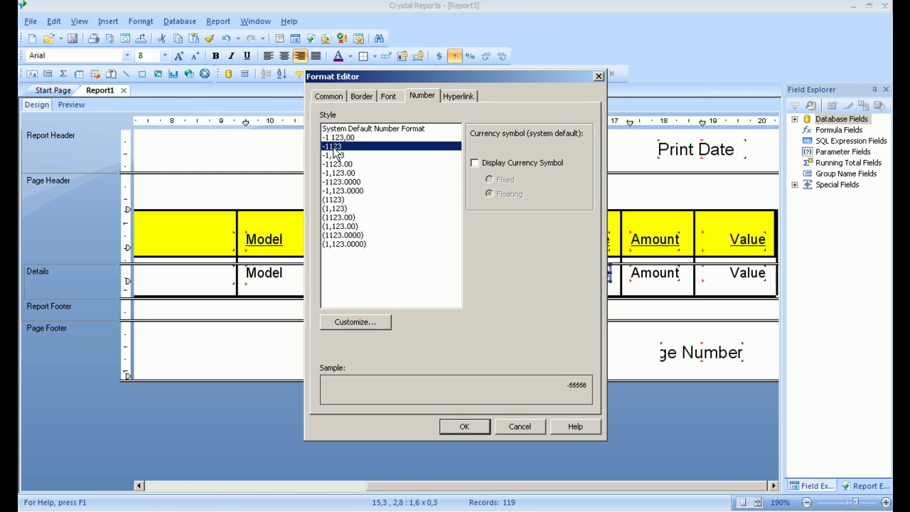
left_click(460, 427)
Step: Format the Value detail field with the number style -1123
right_click(733, 280)
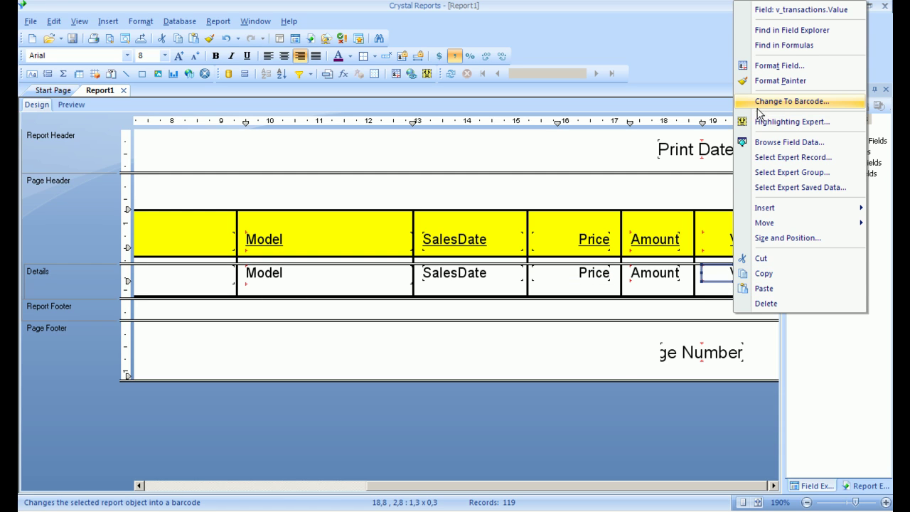
left_click(765, 69)
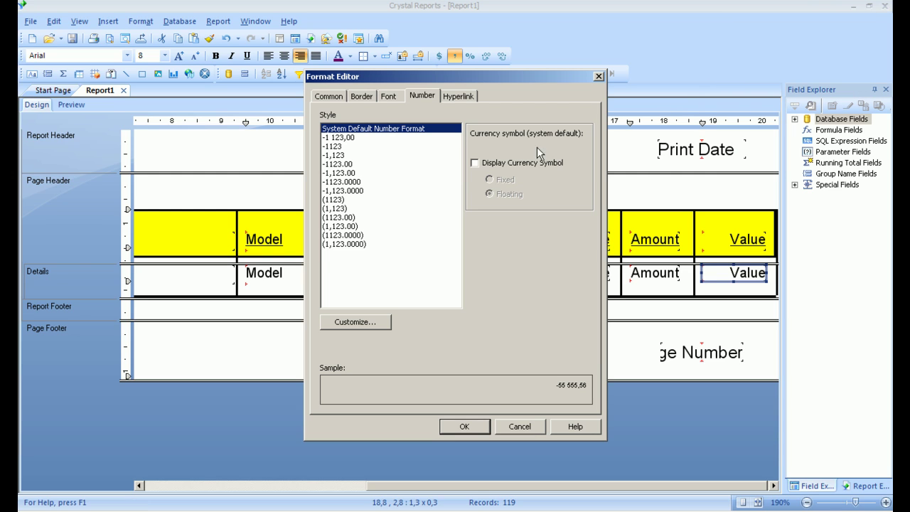
left_click(334, 147)
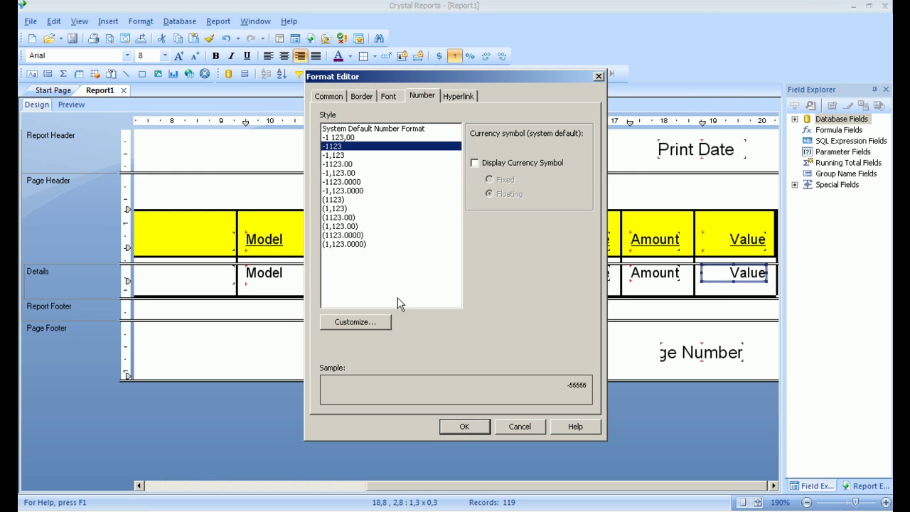
left_click(462, 426)
Step: Preview the report to check the number formats in the Price and Value columns, and return to the design view
left_click(71, 105)
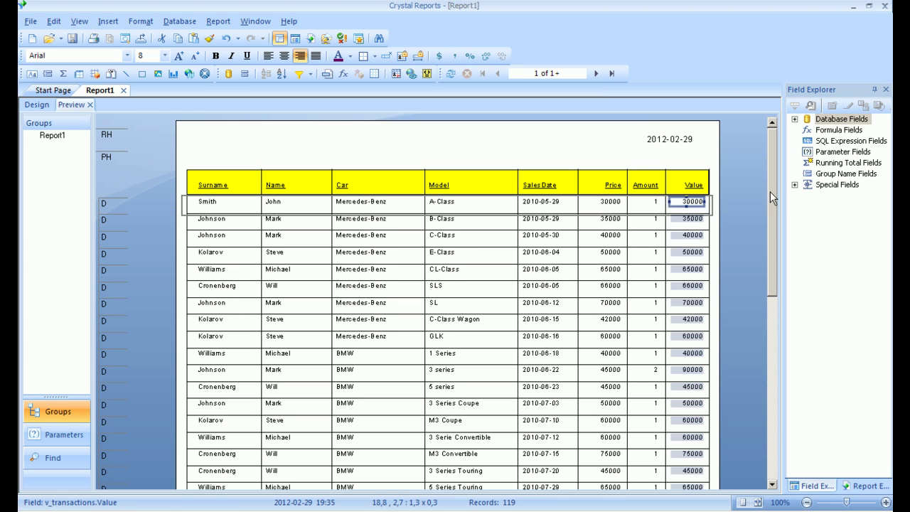
mouse_move(769, 191)
left_mouse_down()
mouse_move(767, 384)
mouse_move(768, 189)
left_mouse_up()
left_click(34, 105)
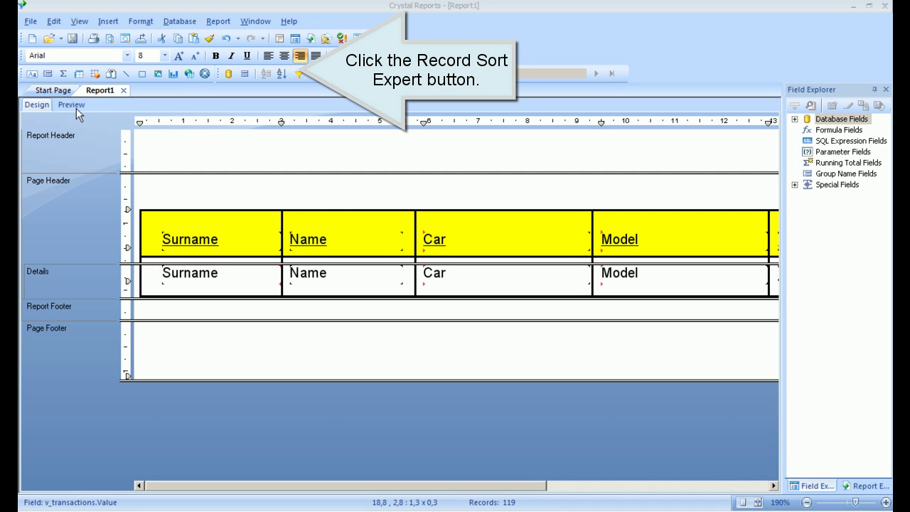
Step: Sort the report records in ascending order by v_transactions.Surname and then by v_transactions.Car
left_click(282, 74)
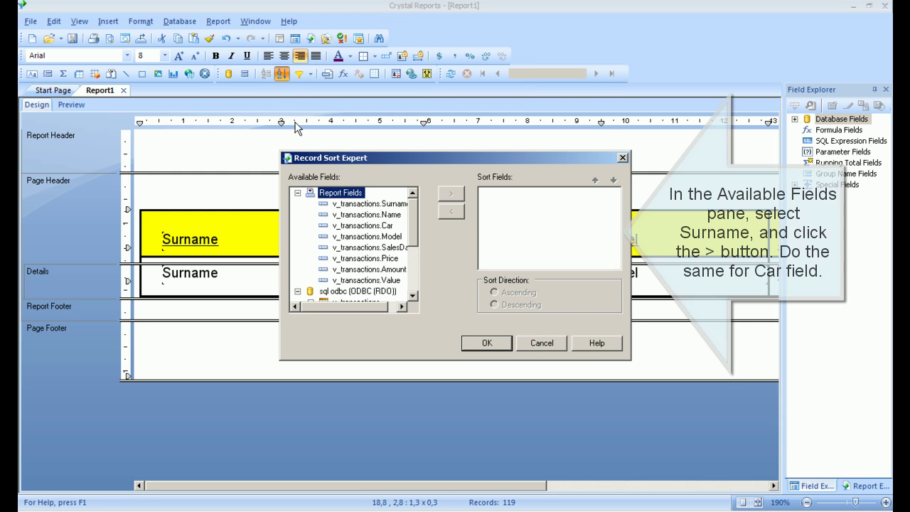
left_click(377, 204)
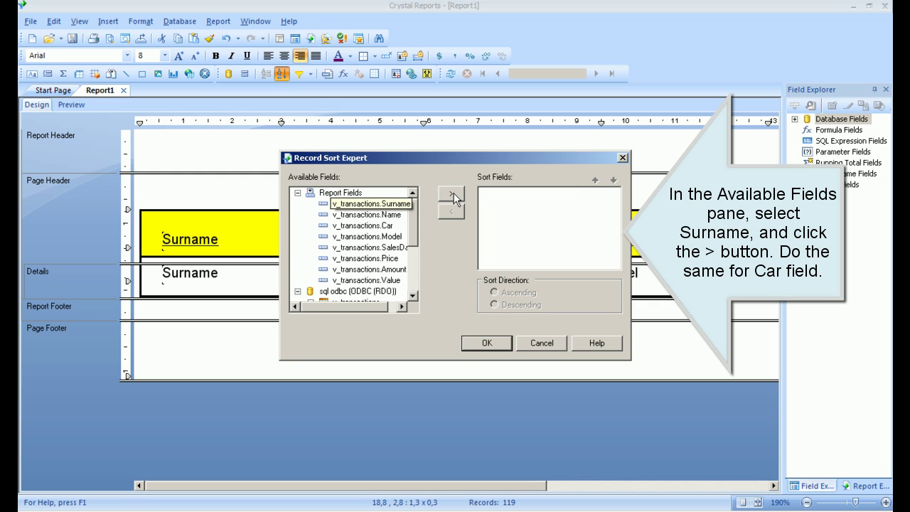
left_click(450, 193)
left_click(370, 226)
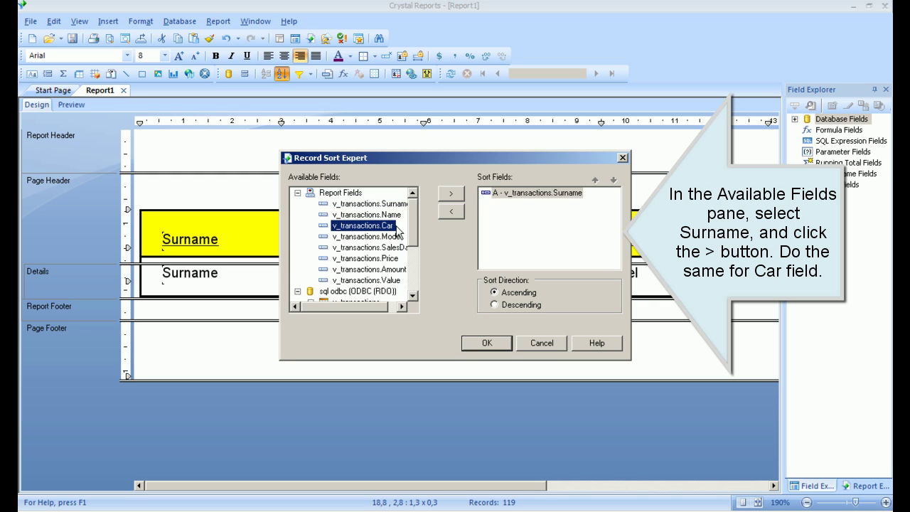
left_click(451, 193)
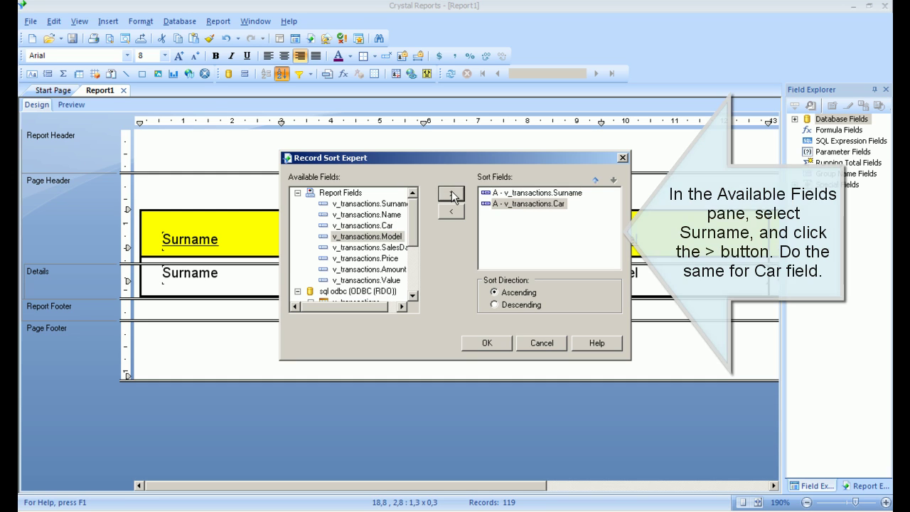
left_click(486, 344)
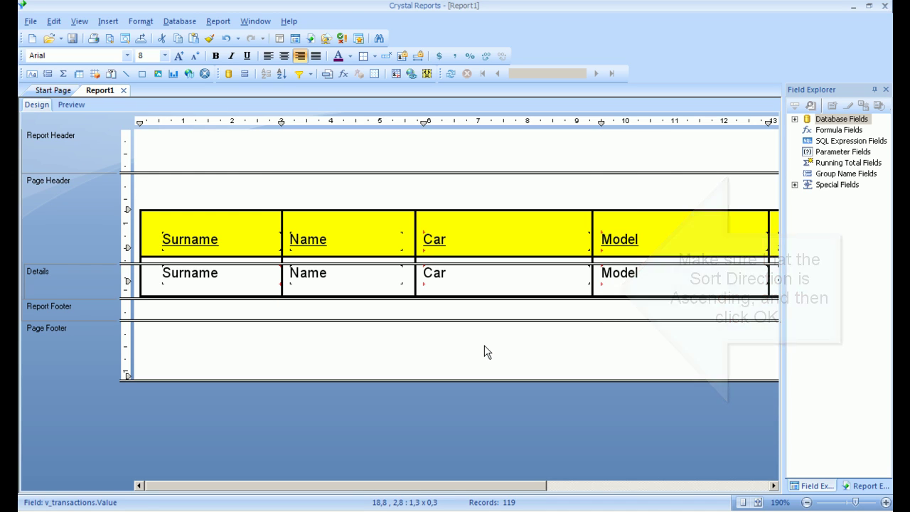
Step: Preview the report and page through it to examine the surname and car sort order, and return to the design view
left_click(69, 104)
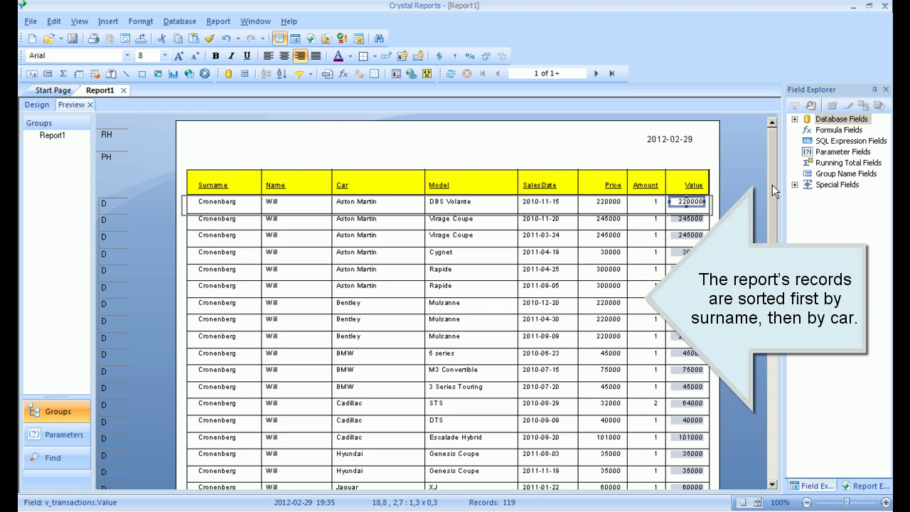
left_click_drag(772, 183, 777, 382)
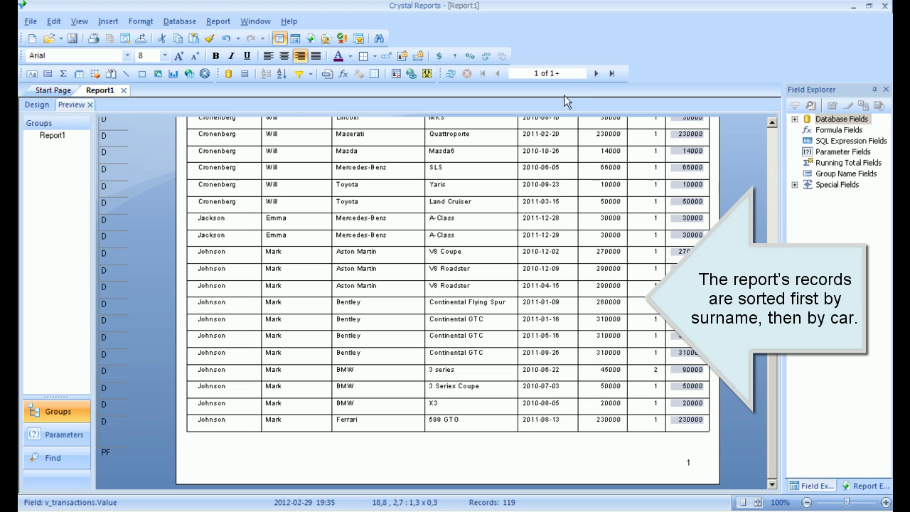
left_click(596, 73)
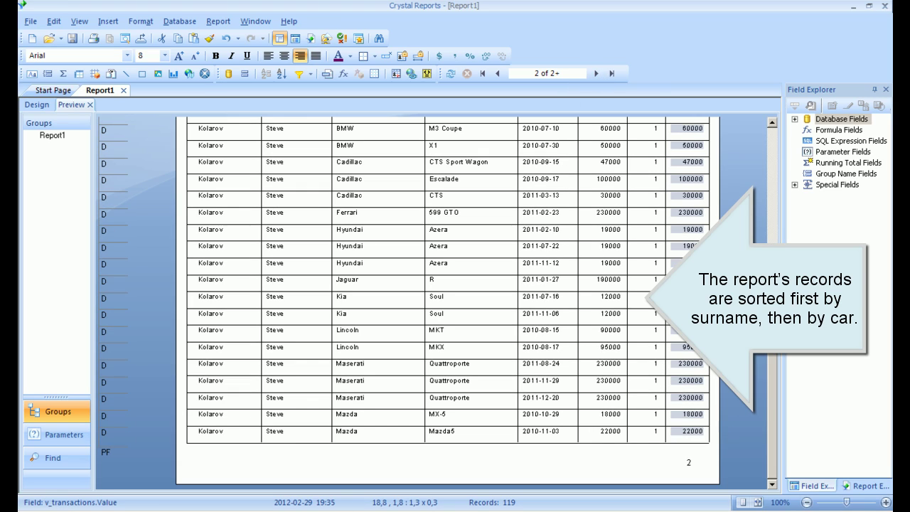
left_click_drag(771, 391, 784, 140)
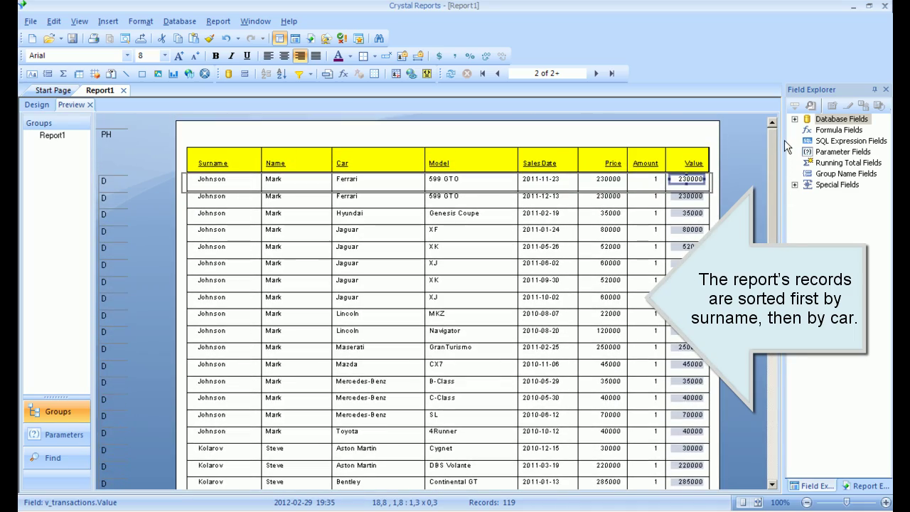
left_click(594, 74)
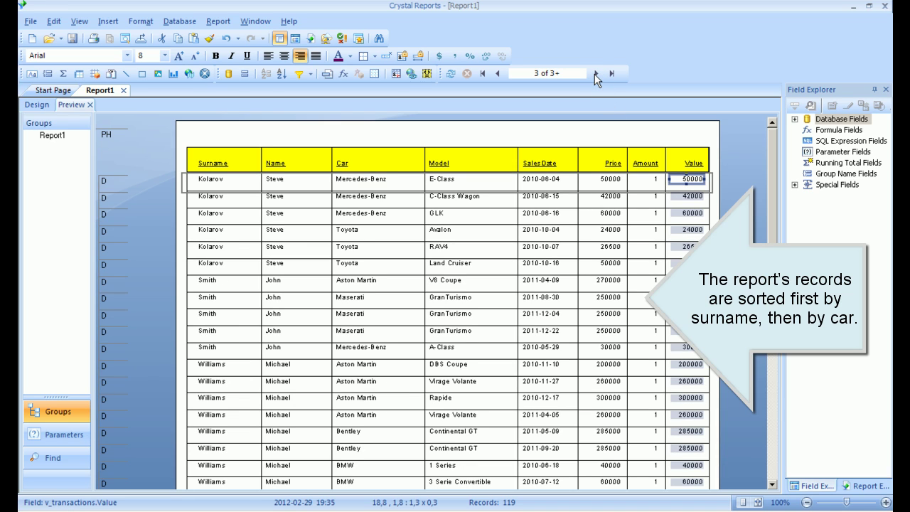
left_click(596, 73)
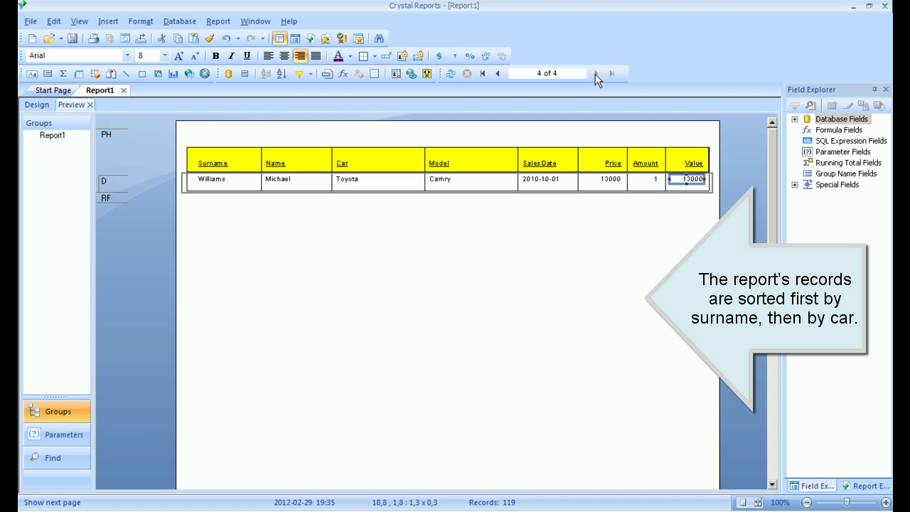
left_click(501, 73)
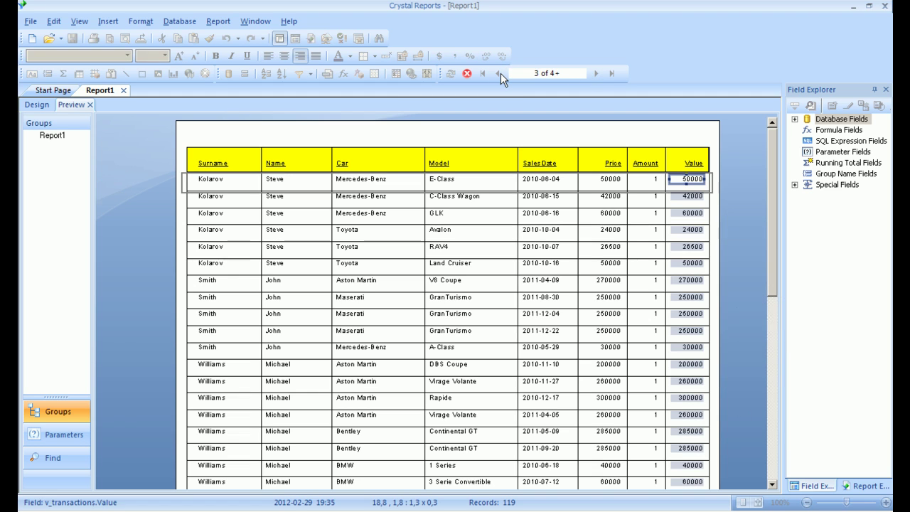
left_click(500, 73)
left_click(501, 72)
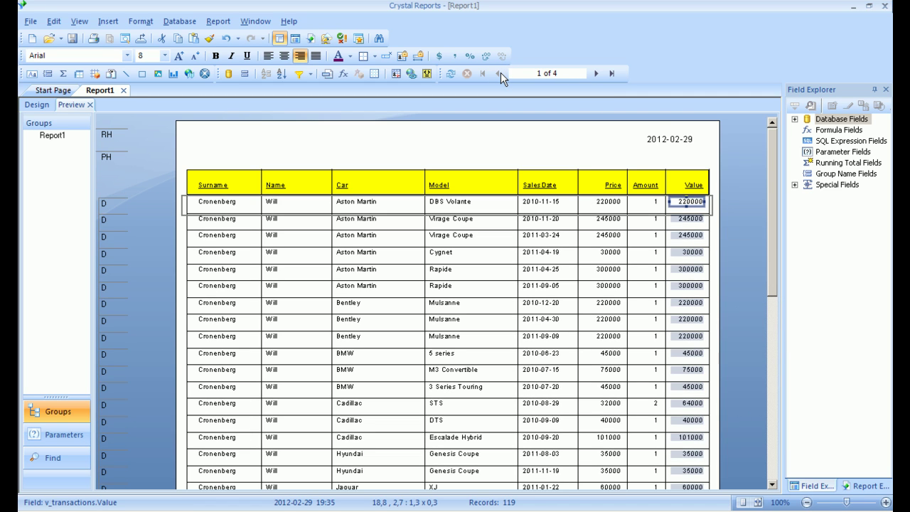
left_click(32, 105)
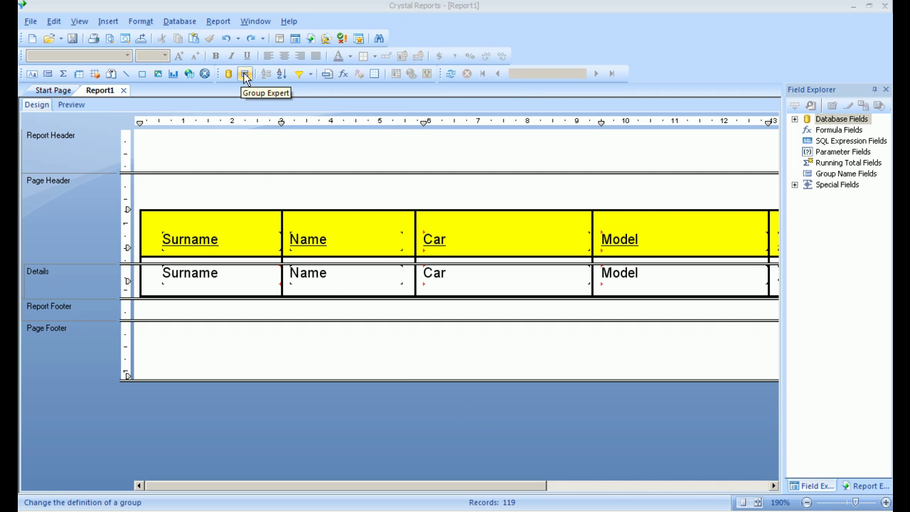
Step: Group the report by v_transactions.Surname and shift the group name field inside the table's first vertical line, to about 0.4
left_click(243, 75)
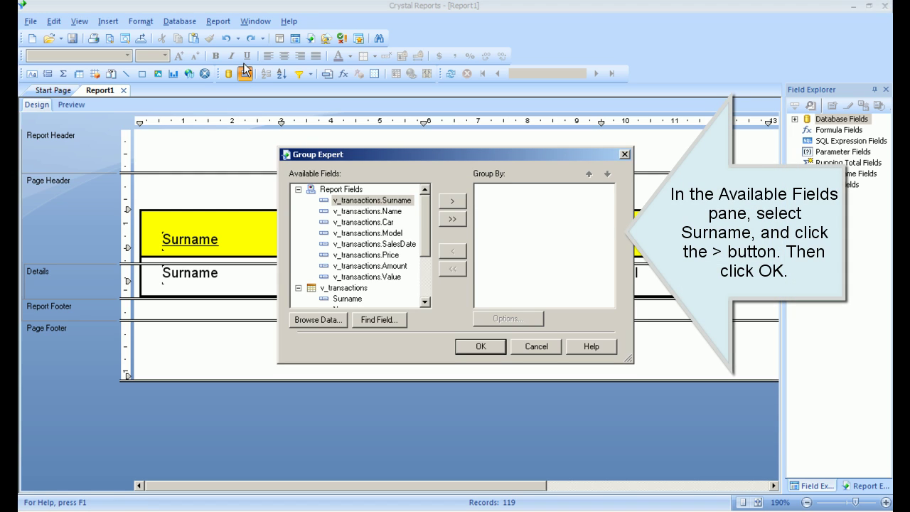
left_click(361, 203)
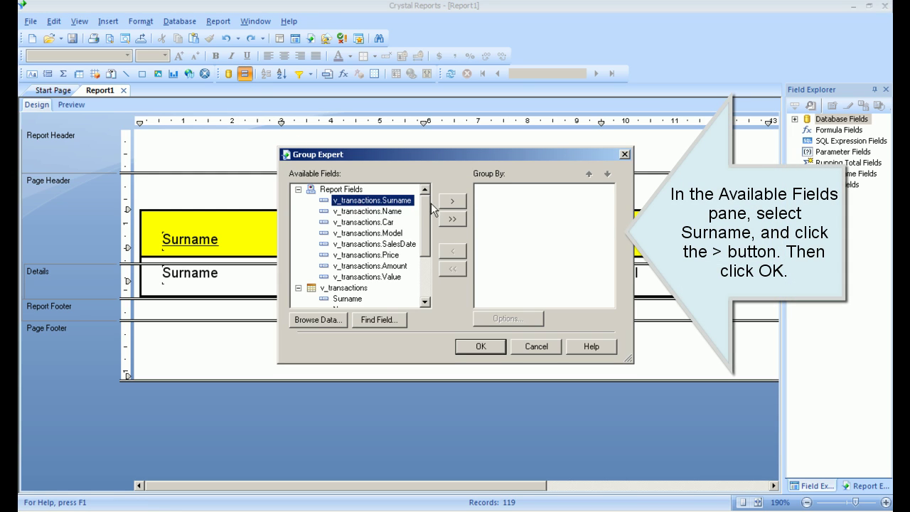
left_click(451, 204)
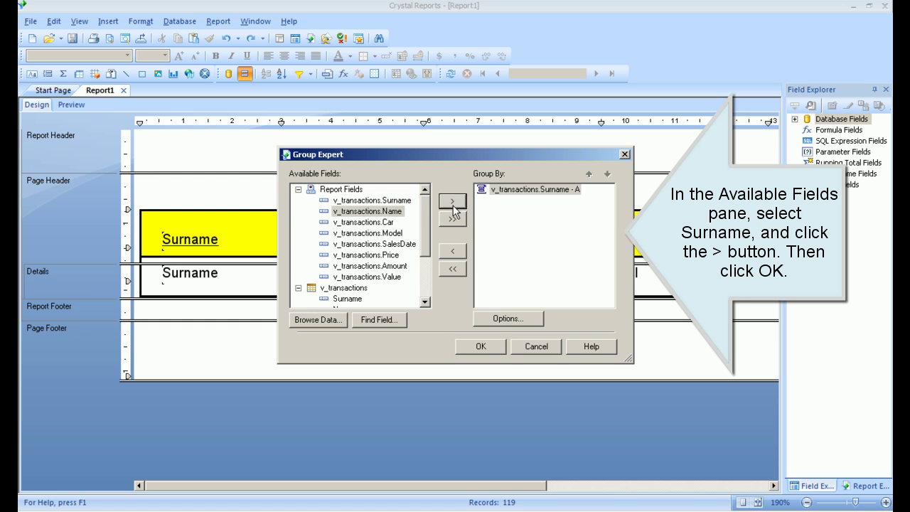
left_click(479, 346)
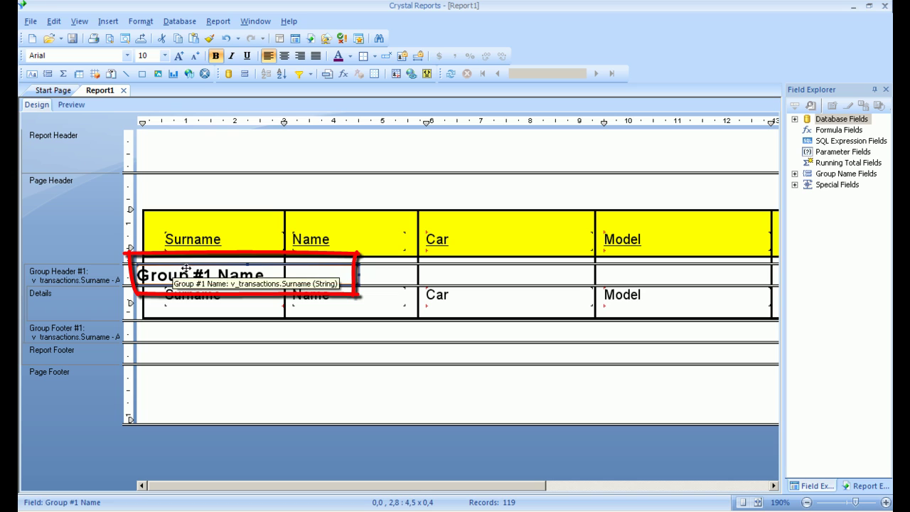
left_click_drag(185, 274, 214, 274)
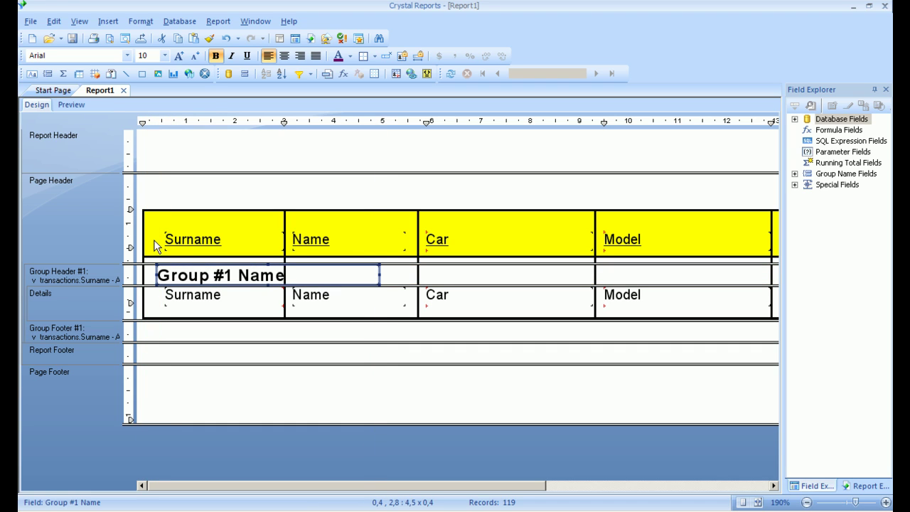
Step: Preview the grouped report to check the surname group headings, and return to the design view
left_click(73, 104)
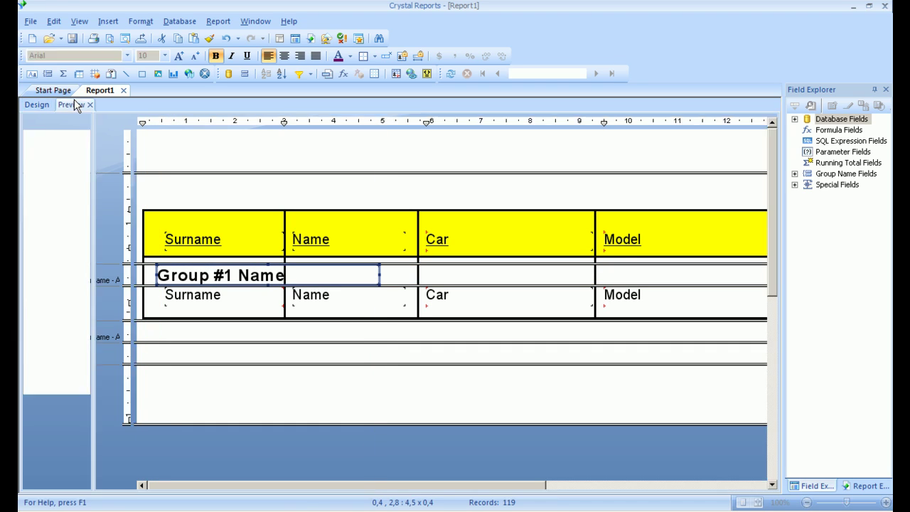
left_click(257, 140)
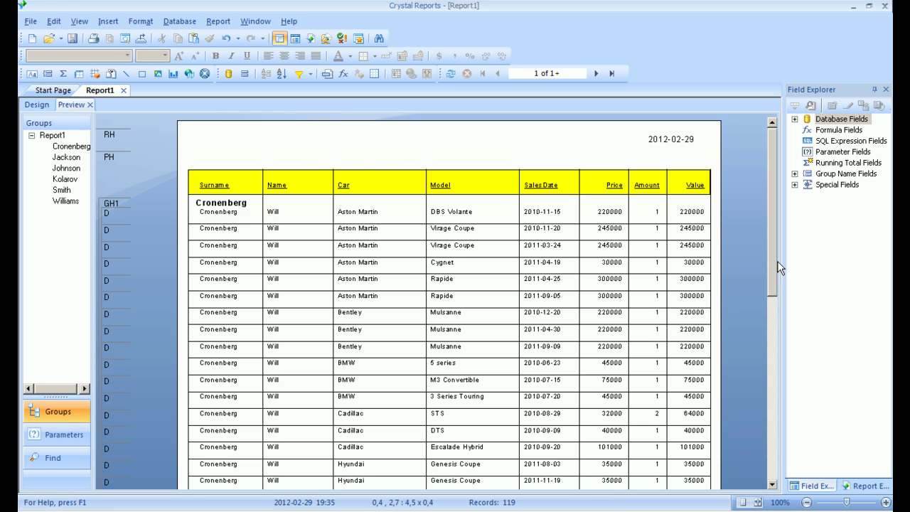
left_click_drag(777, 261, 791, 226)
left_click(37, 104)
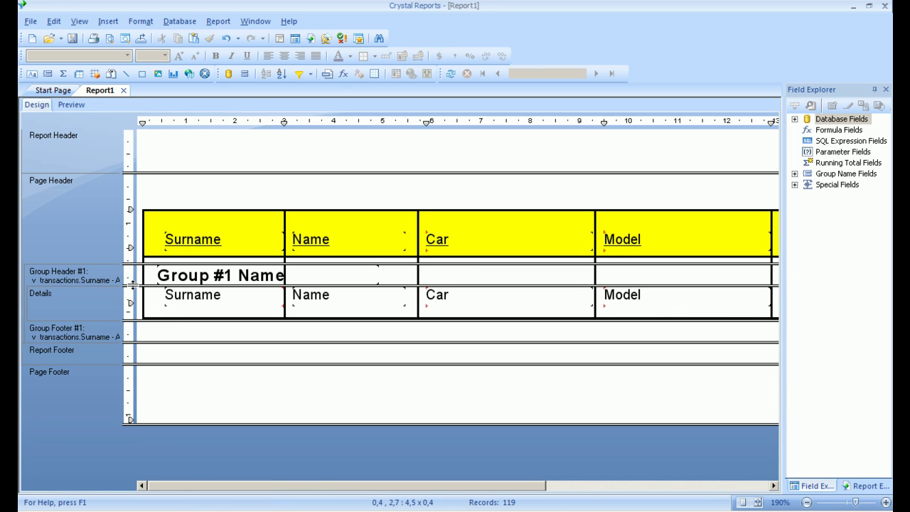
Step: Make Group Header #1 slightly taller and draw a box of about 20.2 x 0.4 in it, spanning all table columns
left_click_drag(132, 283, 133, 287)
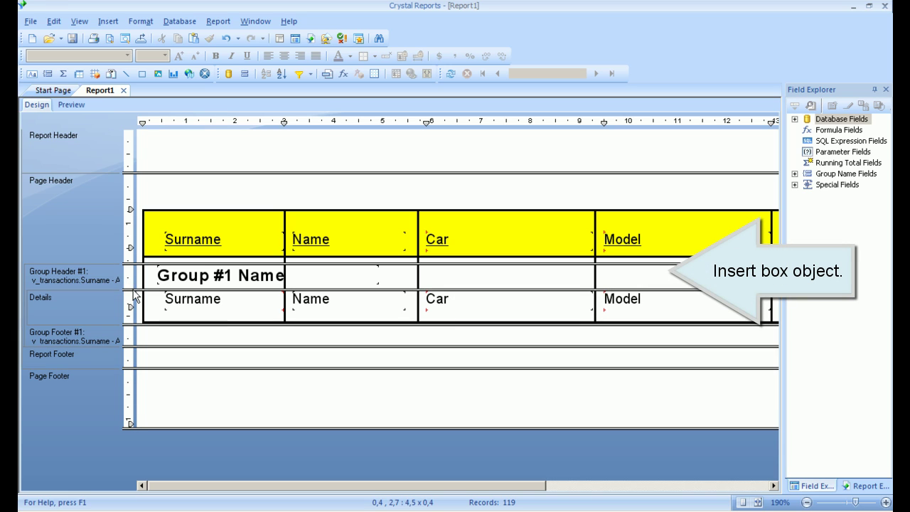
left_click(143, 76)
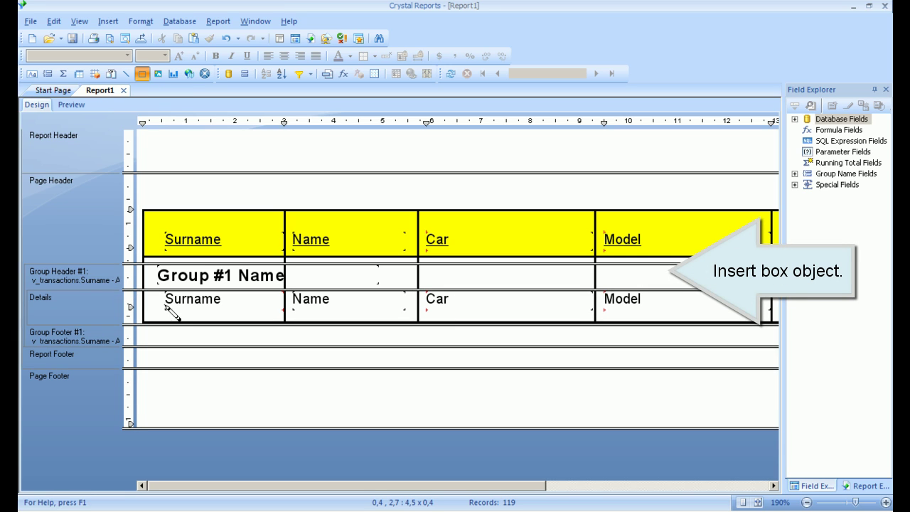
mouse_move(145, 267)
left_mouse_down()
mouse_move(350, 294)
mouse_move(434, 284)
mouse_move(646, 286)
mouse_move(751, 301)
mouse_move(782, 293)
left_mouse_up()
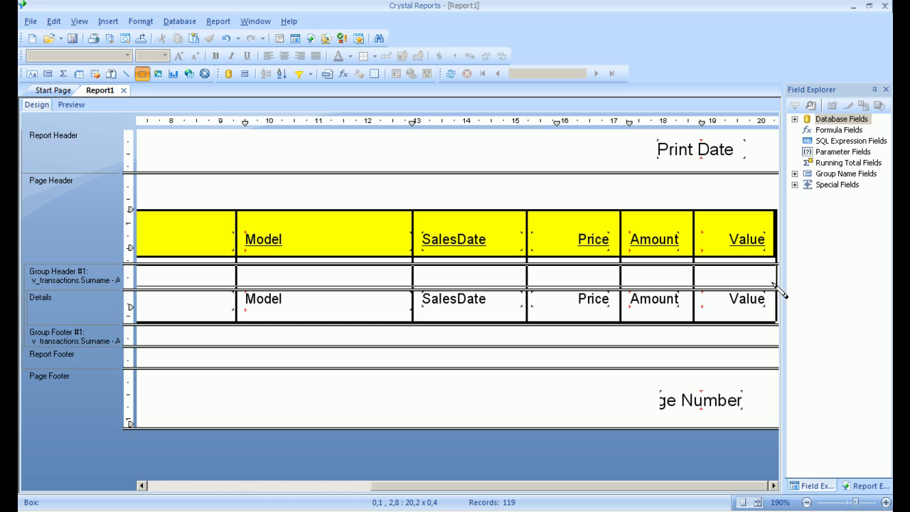
left_click_drag(779, 289, 781, 288)
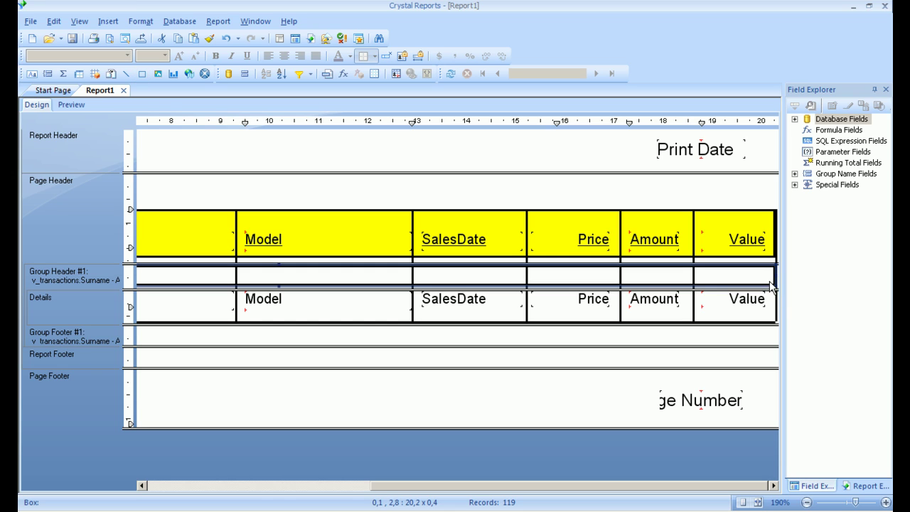
Step: Format the Group Header #1 box with a Silver border and a Silver fill
right_click(471, 286)
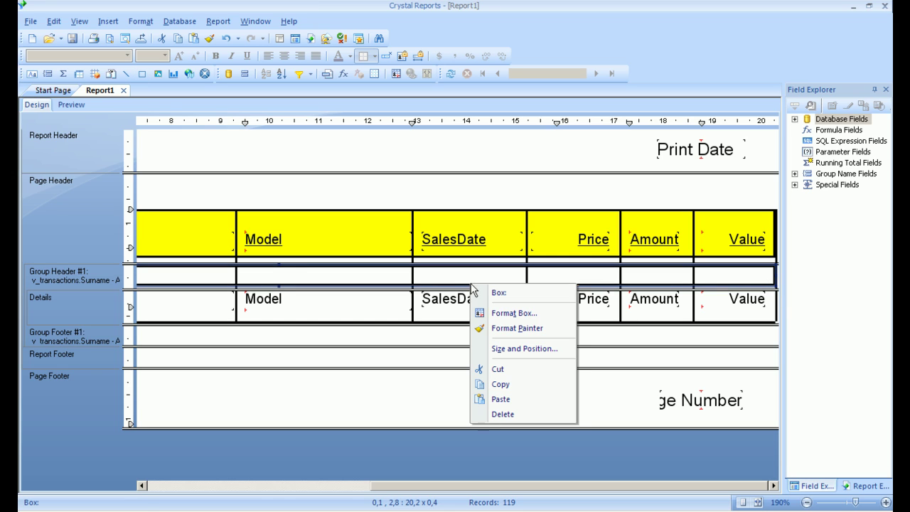
left_click(495, 313)
left_click(429, 218)
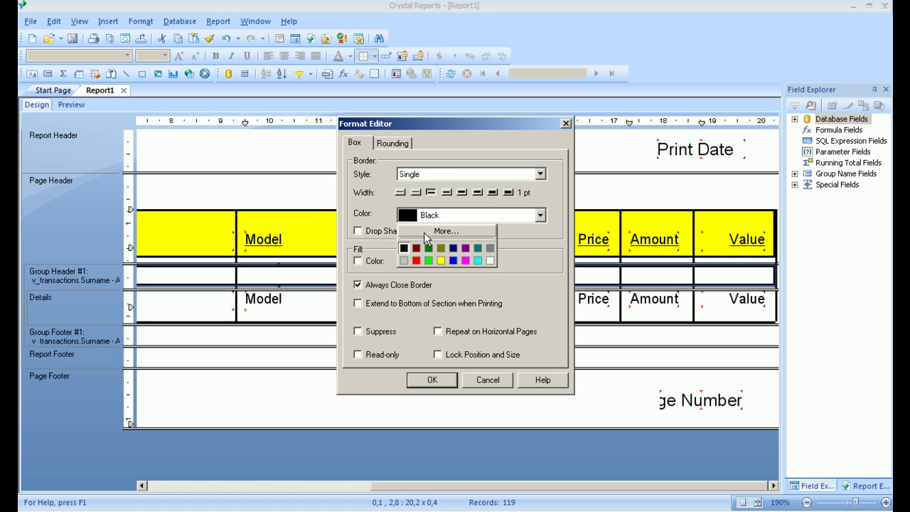
left_click(405, 260)
left_click(373, 261)
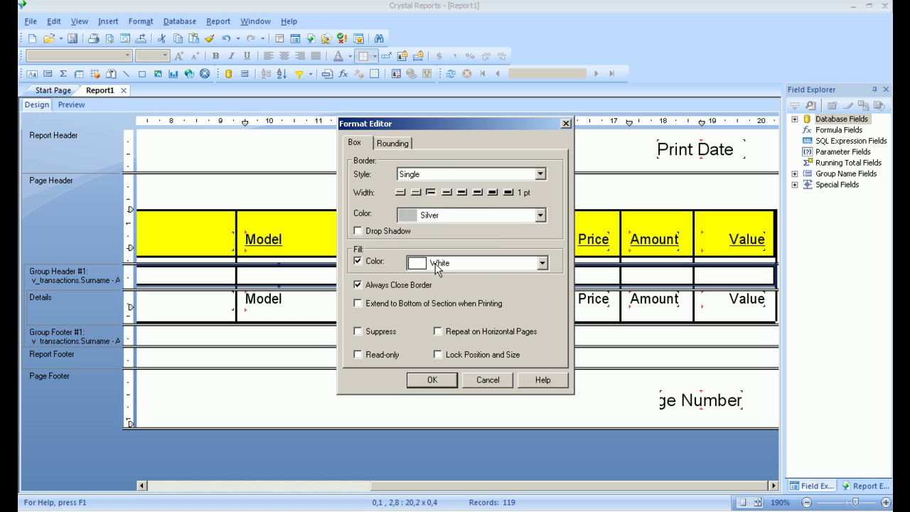
left_click(438, 264)
left_click(414, 310)
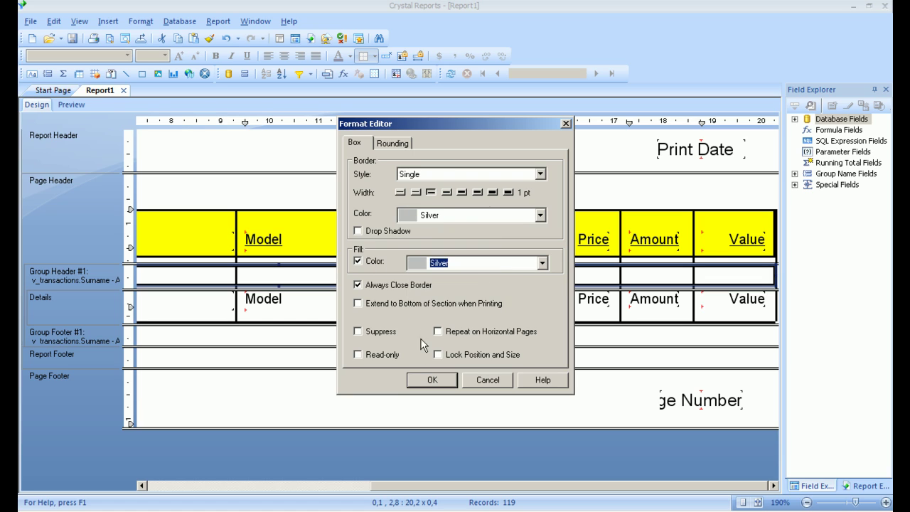
left_click(427, 380)
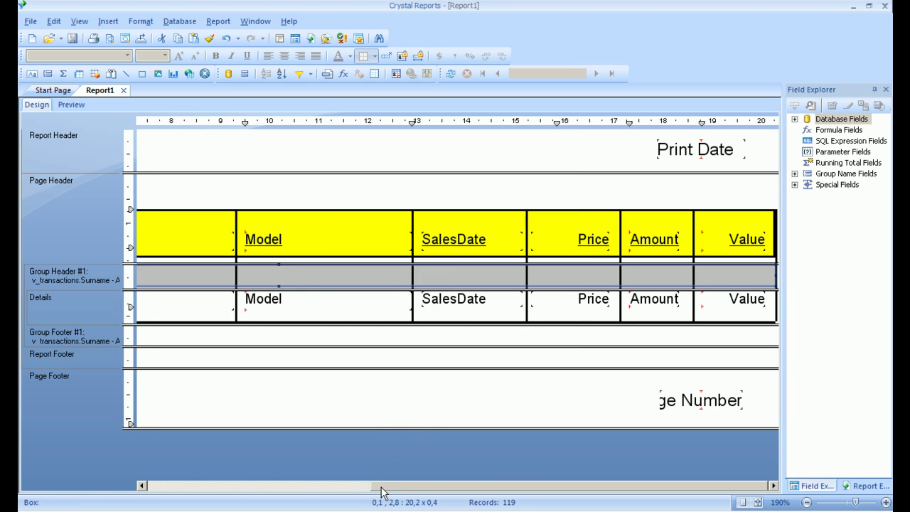
Step: Preview the report to check the shaded surname group heading, and return to the design view
left_click_drag(381, 487, 148, 484)
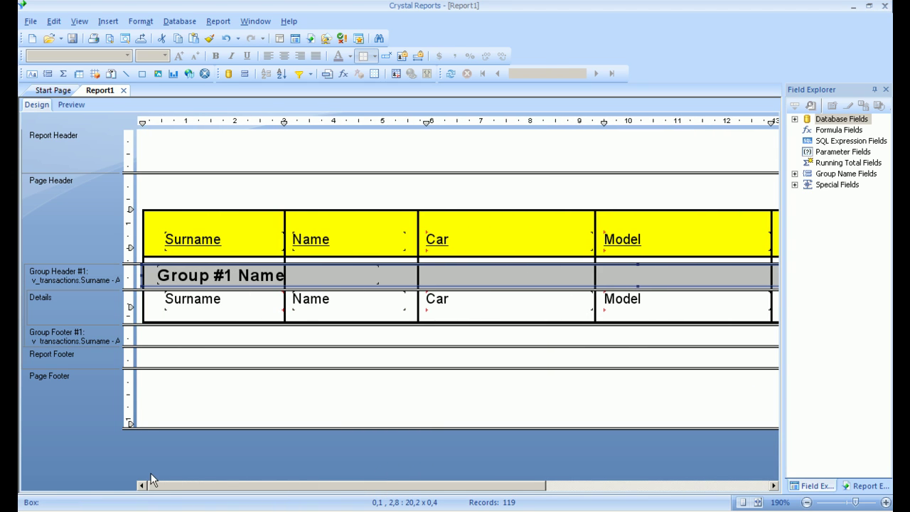
left_click(70, 105)
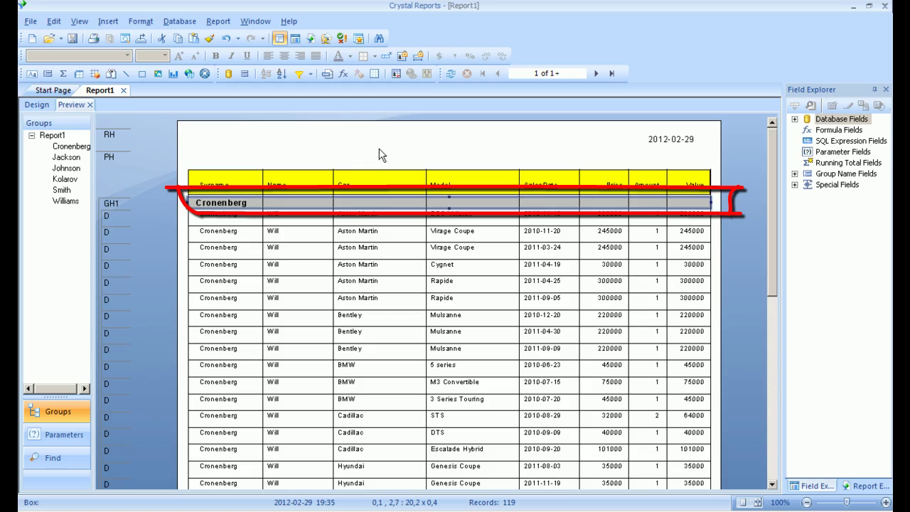
mouse_move(771, 220)
left_mouse_down()
mouse_move(772, 417)
mouse_move(770, 216)
left_mouse_up()
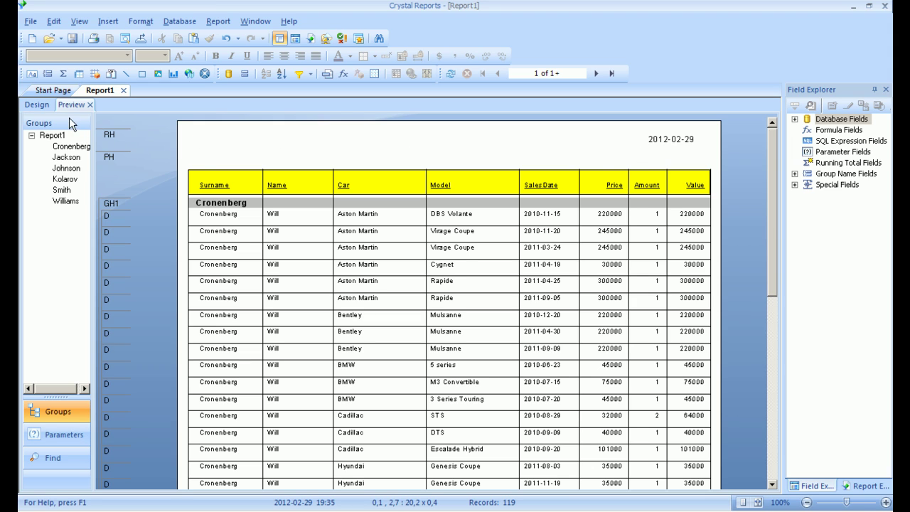
left_click(36, 105)
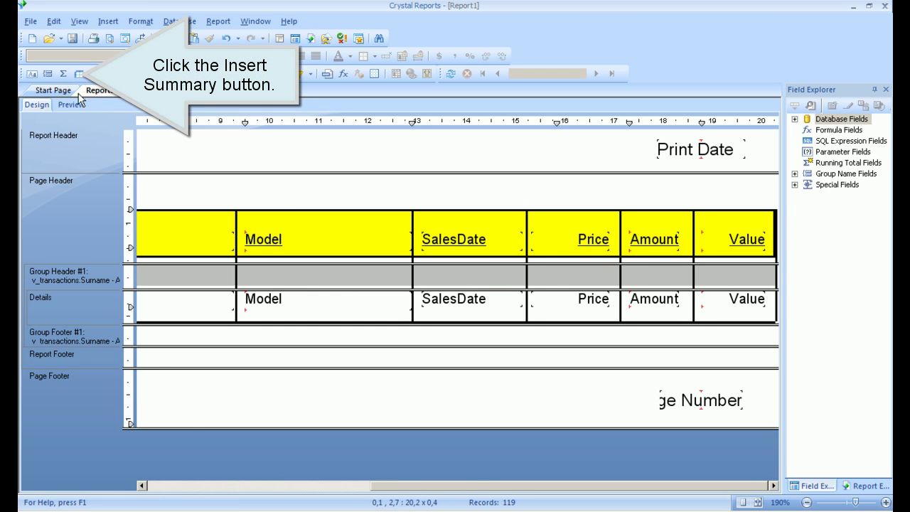
Step: Insert a Sum summary of v_transactions.Price located in Group #1: v_transactions.Surname
left_click(63, 74)
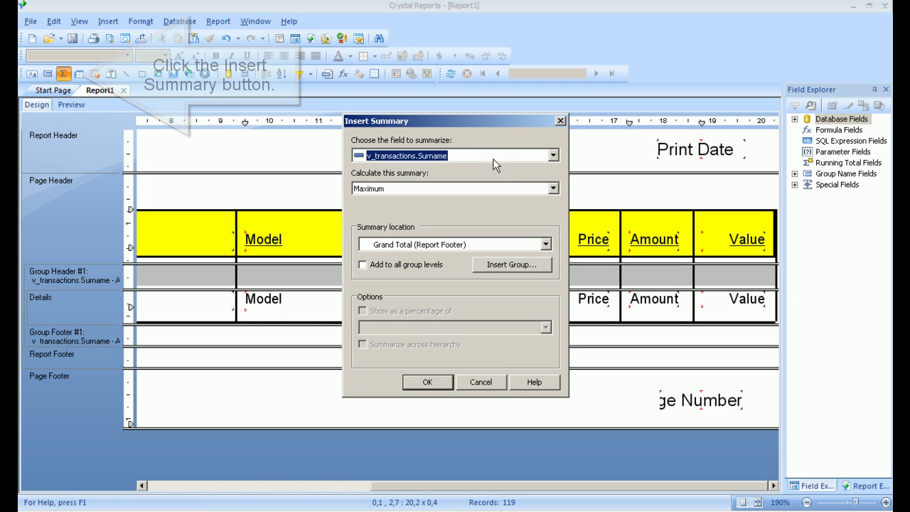
left_click(553, 155)
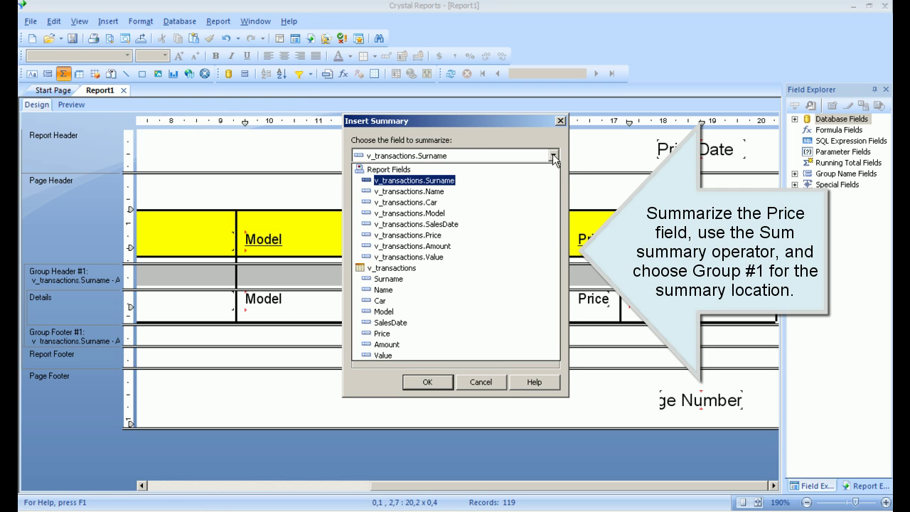
left_click(462, 235)
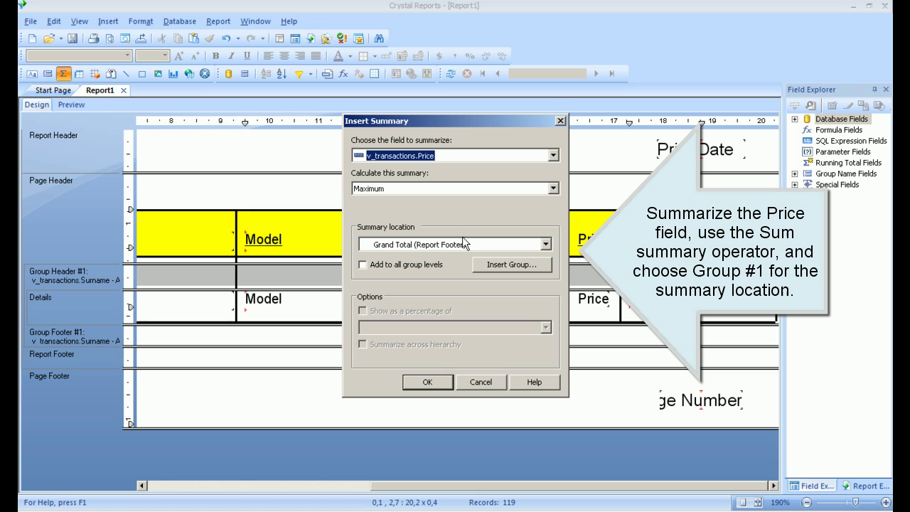
left_click(553, 187)
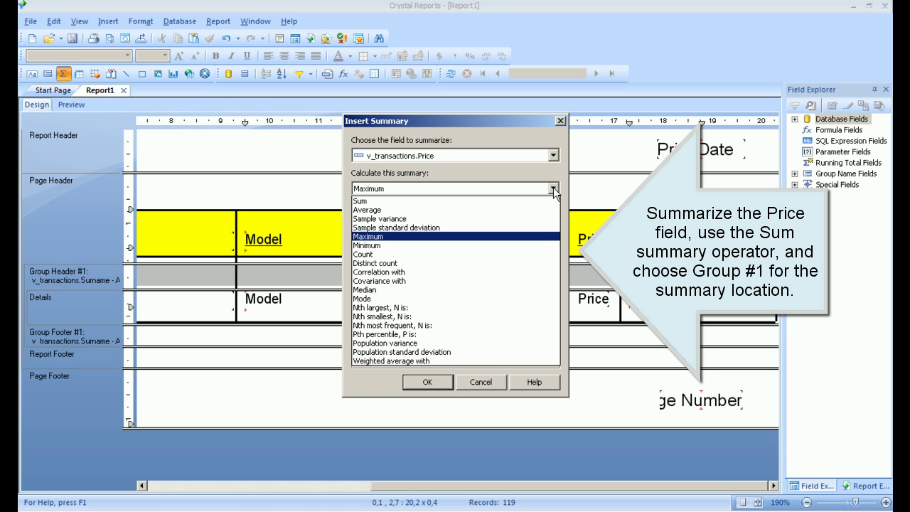
left_click(429, 202)
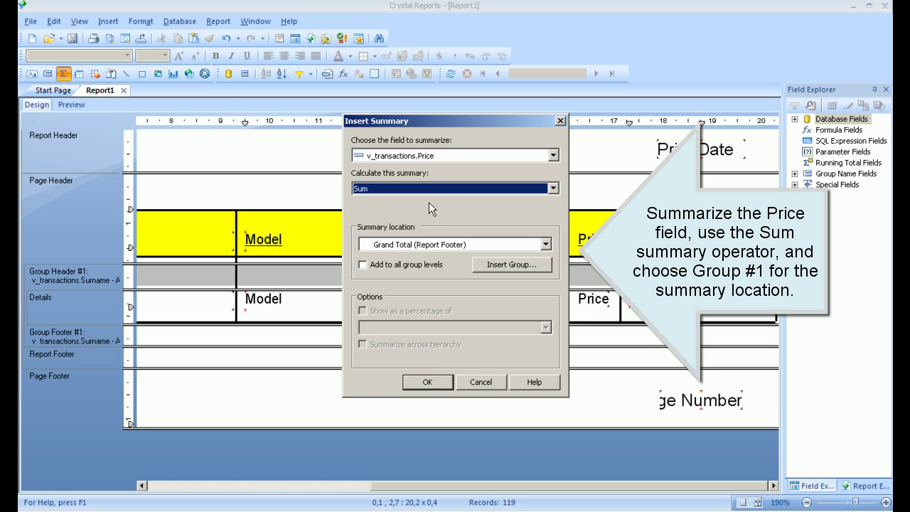
left_click(545, 245)
left_click(495, 270)
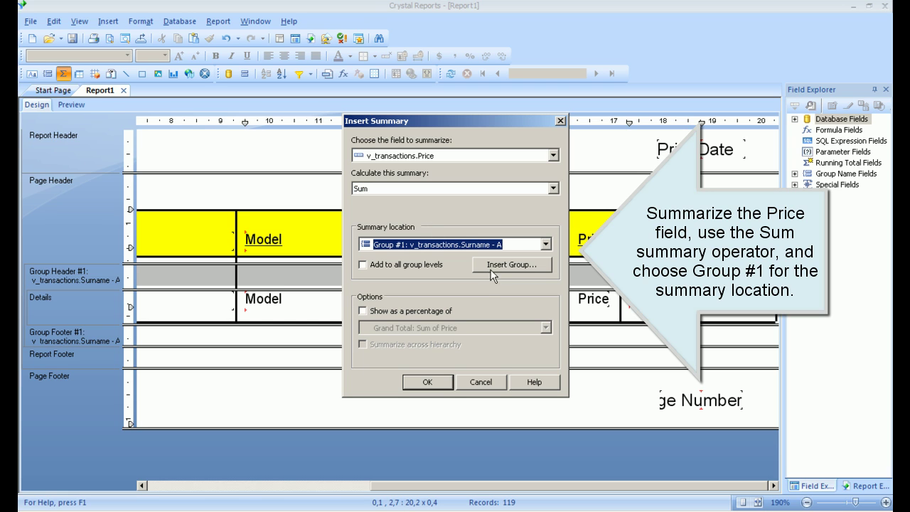
left_click(427, 382)
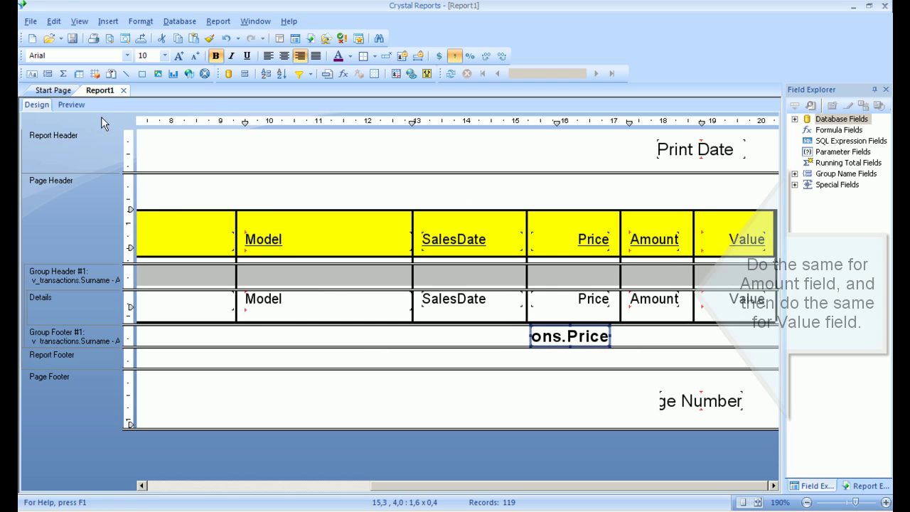
Step: Insert a Sum summary of v_transactions.Amount located in Group #1: v_transactions.Surname
left_click(63, 74)
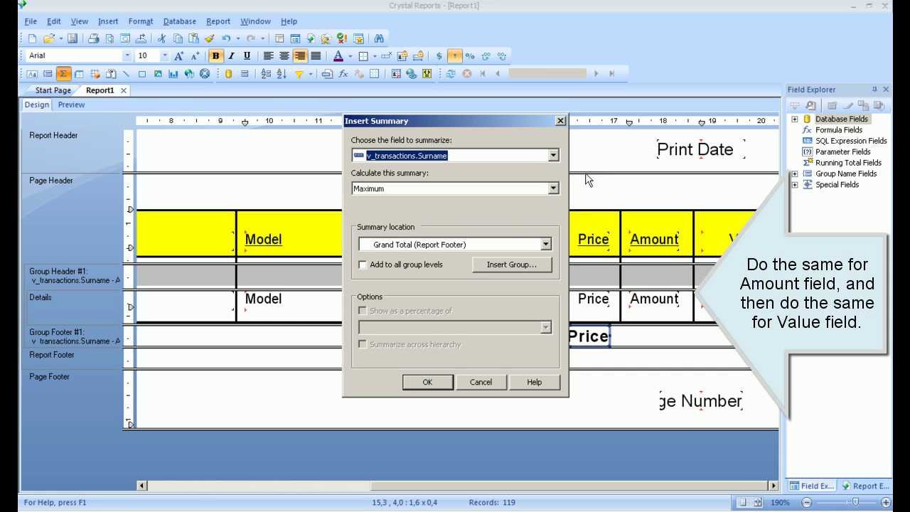
left_click(553, 156)
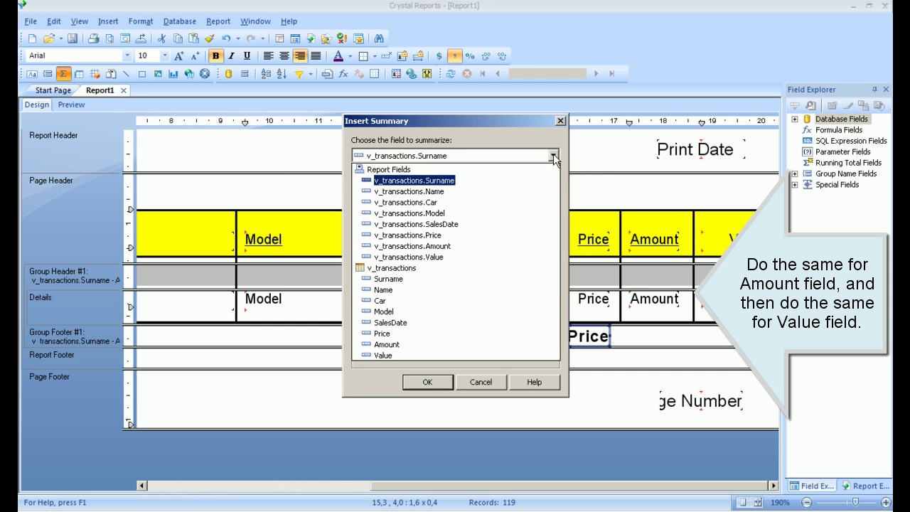
left_click(471, 248)
left_click(444, 189)
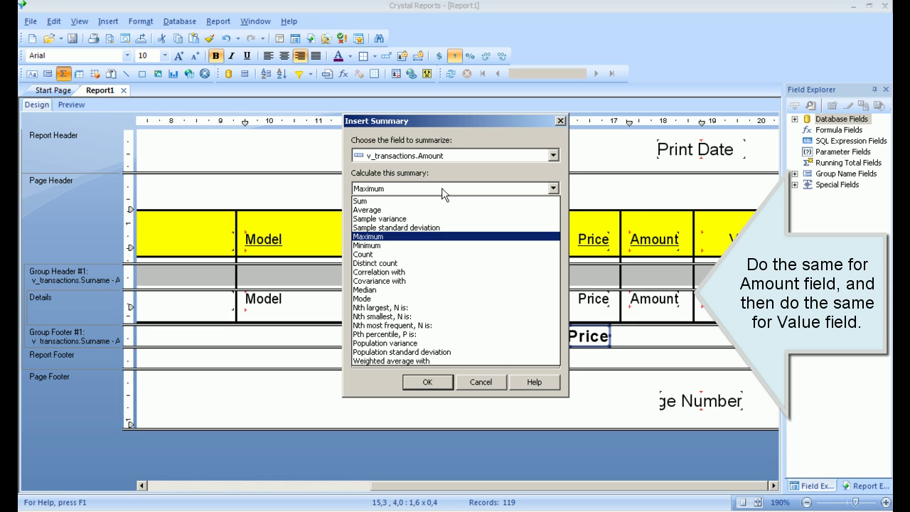
left_click(408, 204)
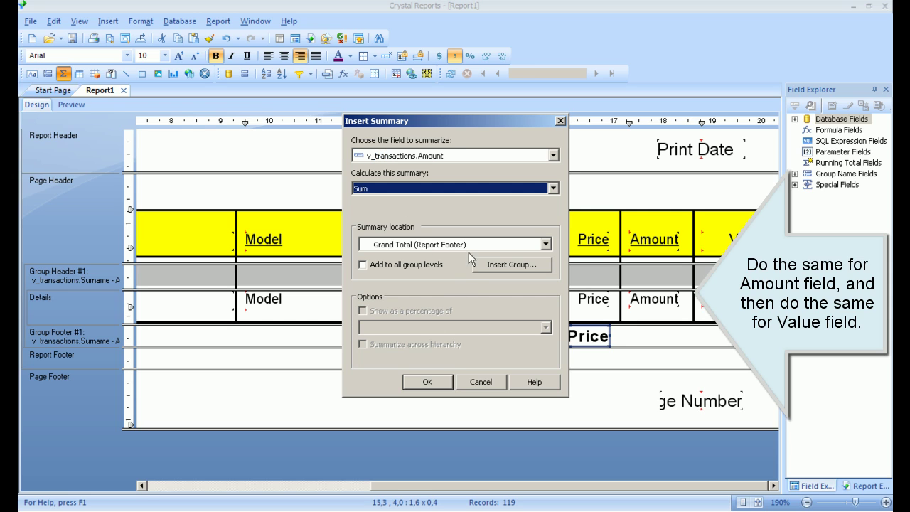
left_click(534, 248)
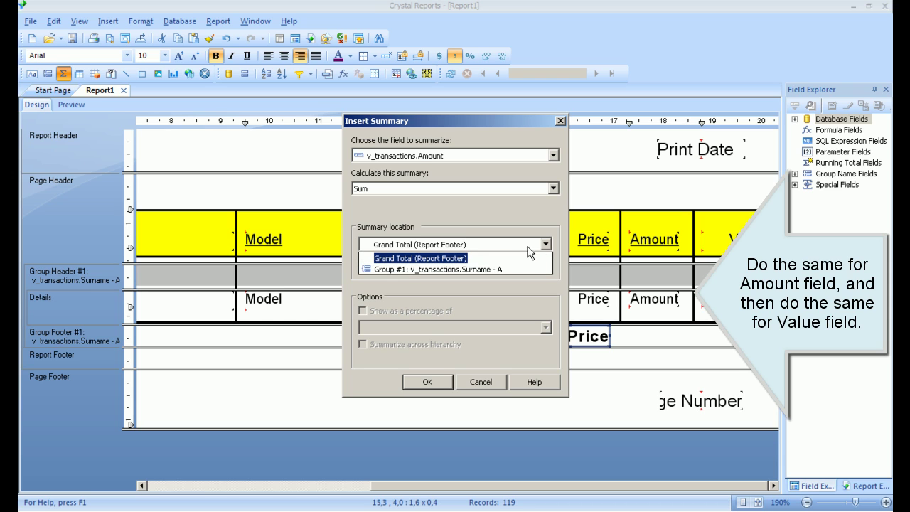
left_click(481, 268)
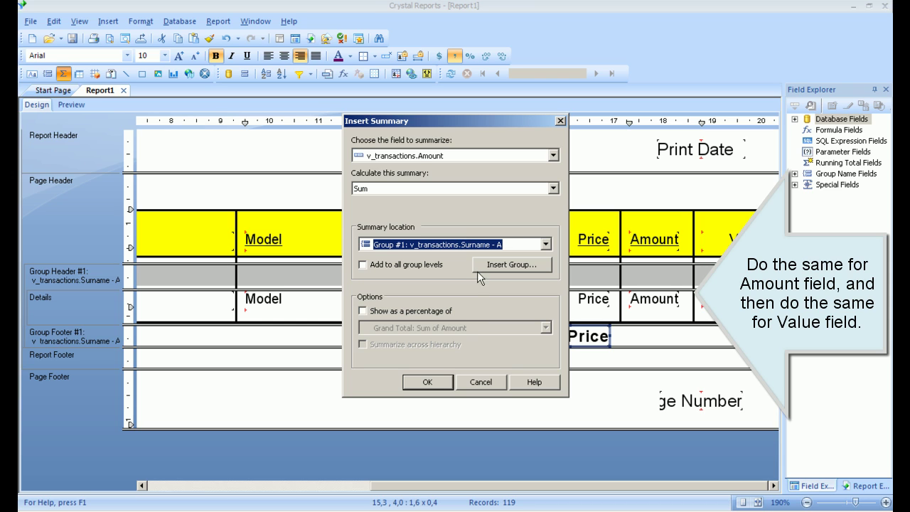
left_click(441, 384)
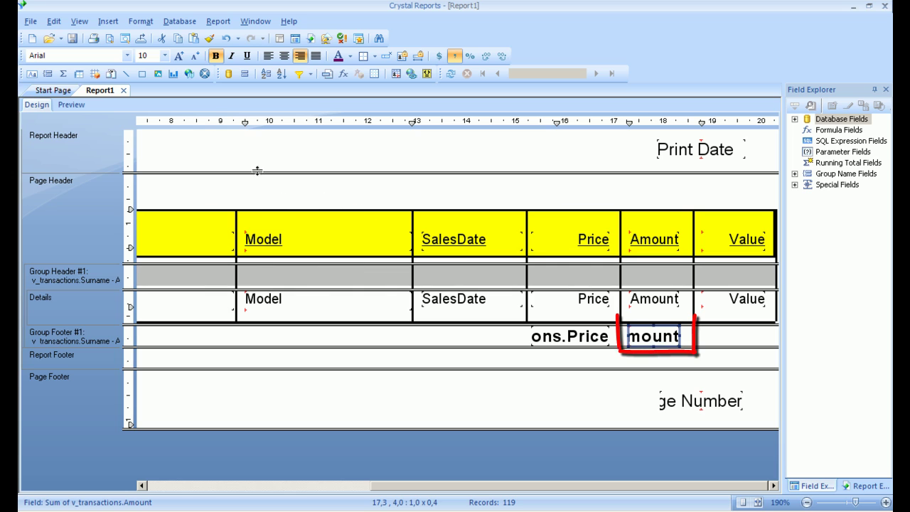
Step: Insert a Sum summary of v_transactions.Value located in Group #1: v_transactions.Surname
left_click(63, 73)
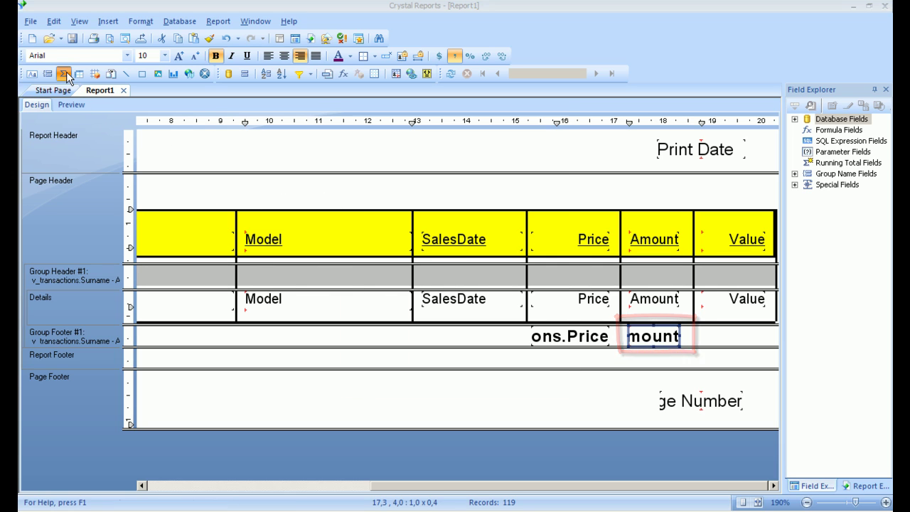
left_click(553, 155)
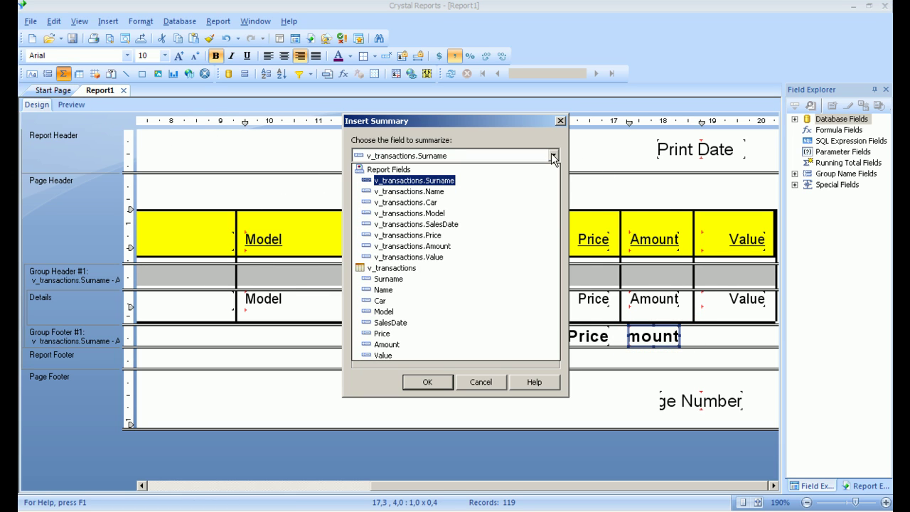
left_click(477, 256)
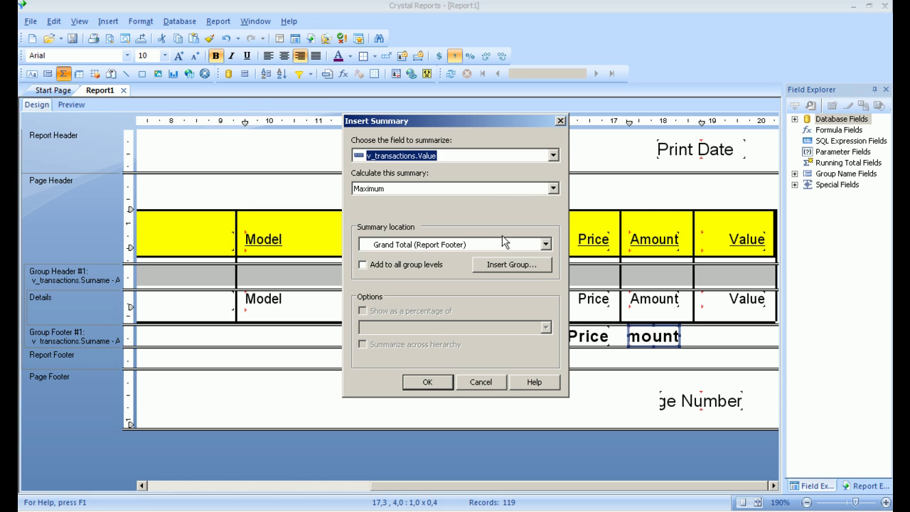
left_click(505, 191)
left_click(488, 201)
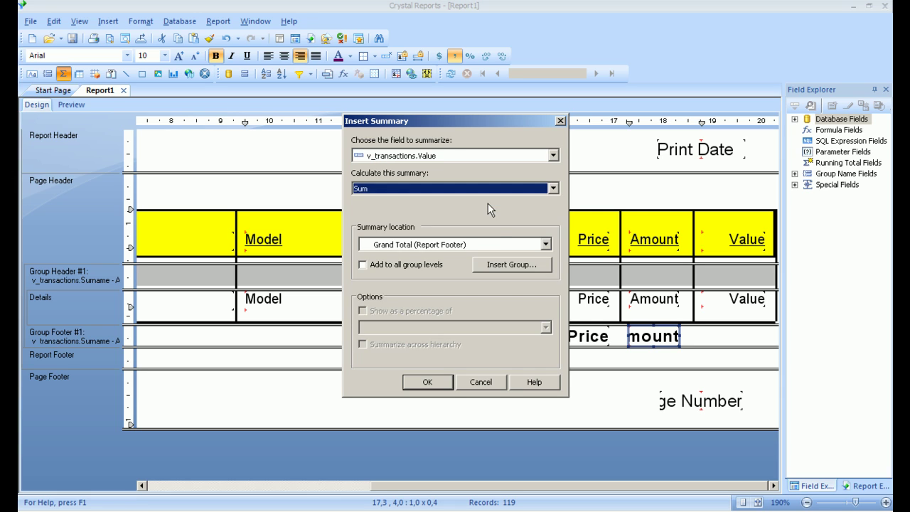
left_click(488, 247)
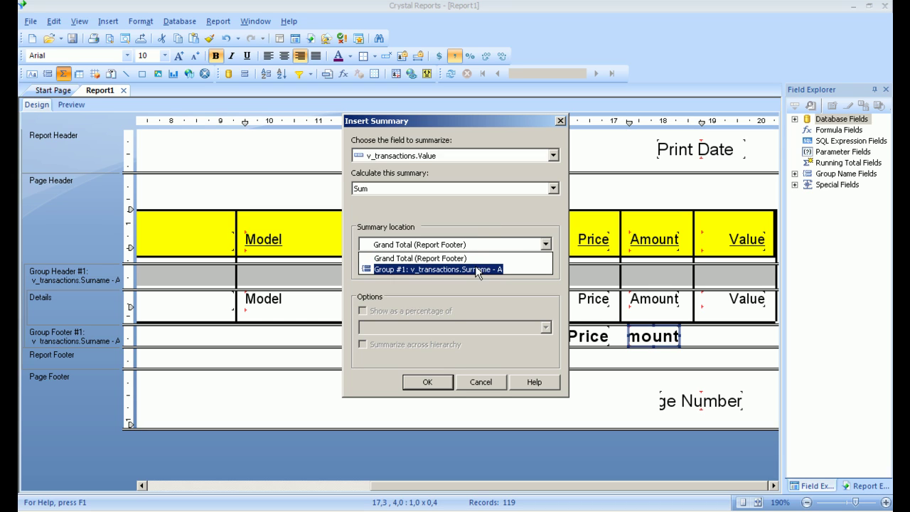
left_click(476, 269)
left_click(430, 382)
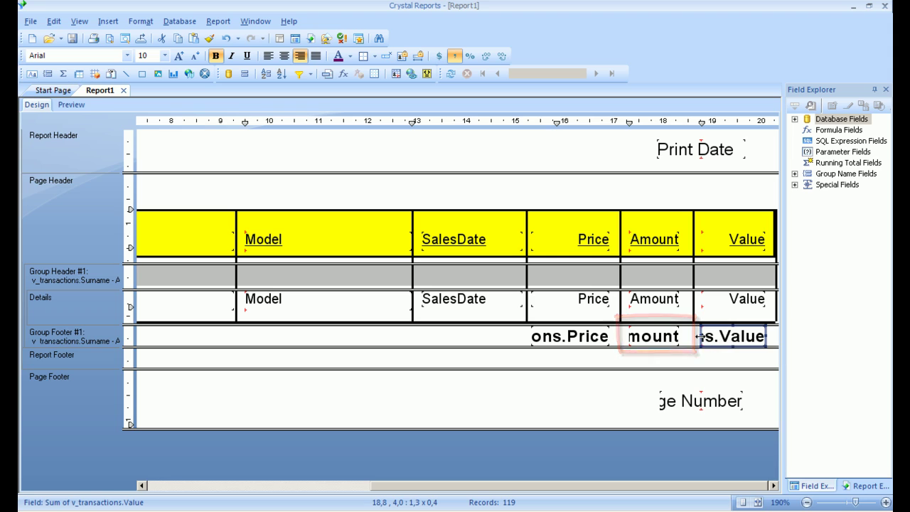
Step: Widen the group footer's Value sum to about 1.5 and its Price sum to about 1.7 by extending their left edges
left_click_drag(691, 335, 689, 341)
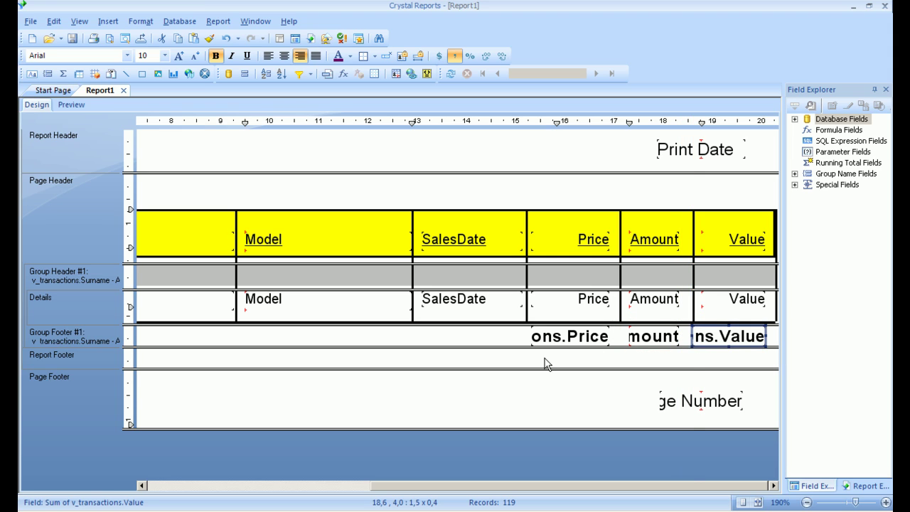
left_click(535, 336)
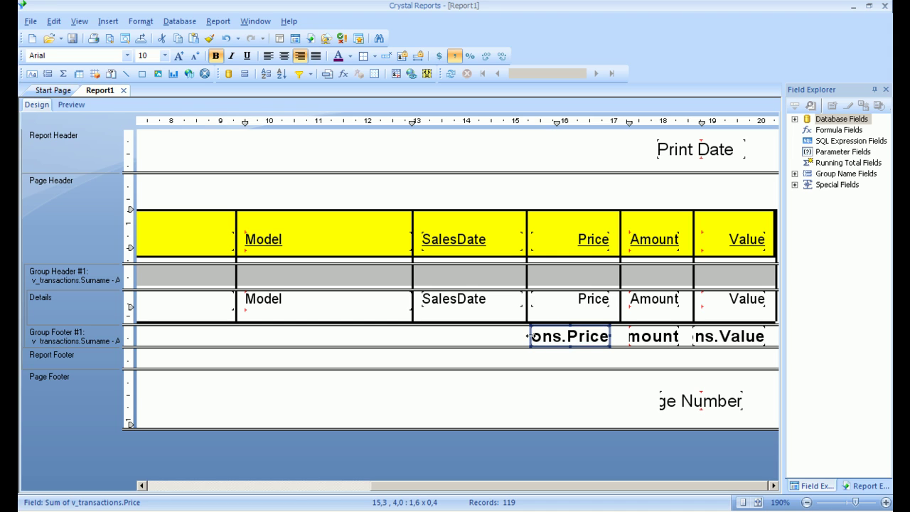
left_click_drag(529, 335, 527, 336)
Step: Preview the report to examine the Price, Amount and Value sums in the group footers, and return to the design view
left_click(71, 104)
left_click_drag(774, 182, 776, 297)
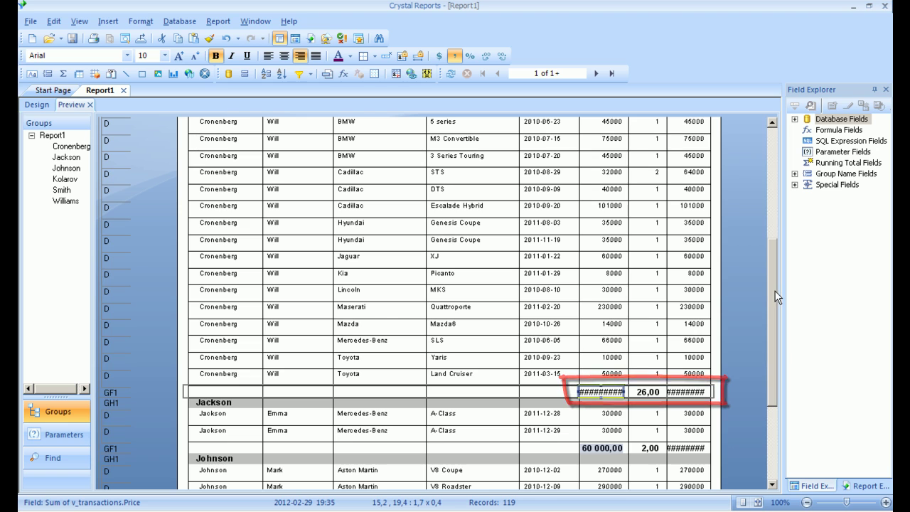
scroll(774, 248, "up", 10)
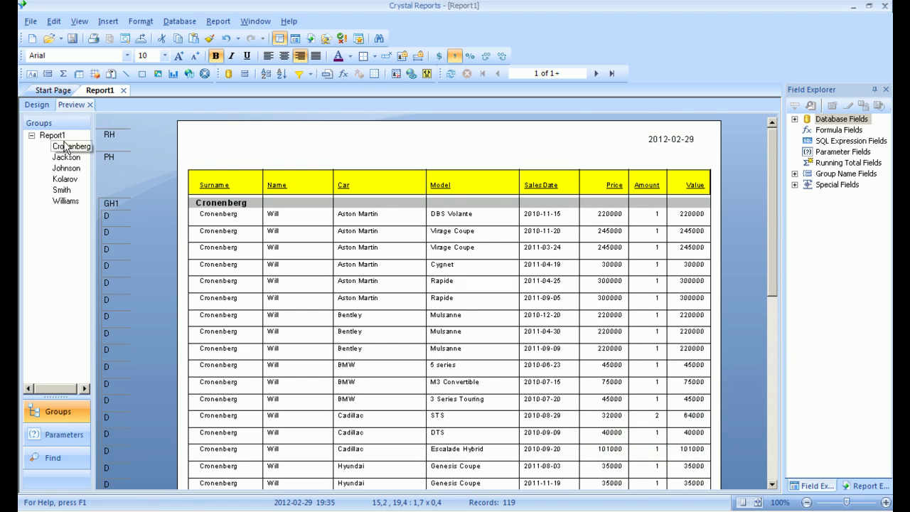
left_click(36, 104)
Step: Format the group footer's Price sum with the -1123 number style
right_click(579, 343)
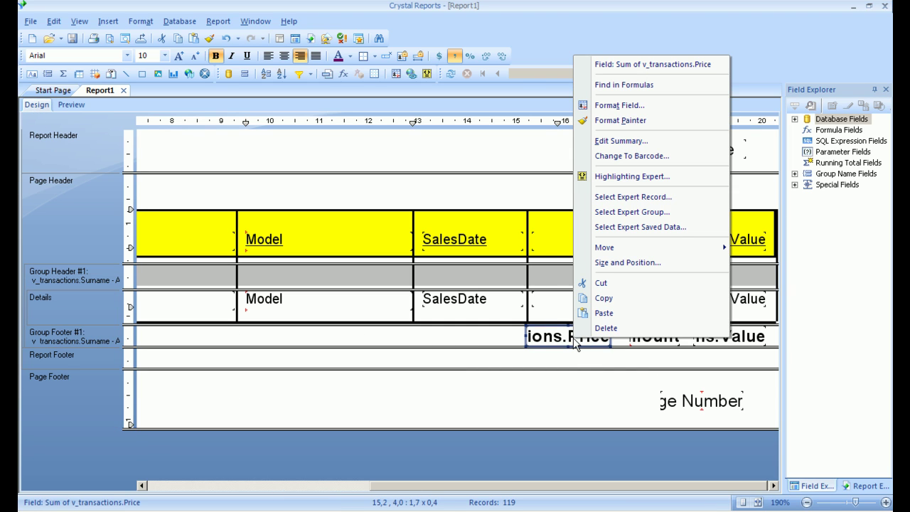
left_click(611, 106)
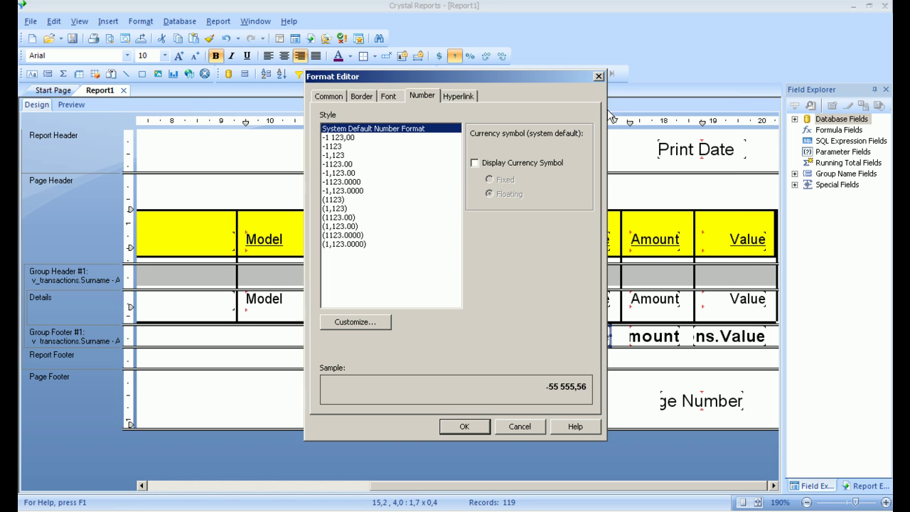
left_click(334, 146)
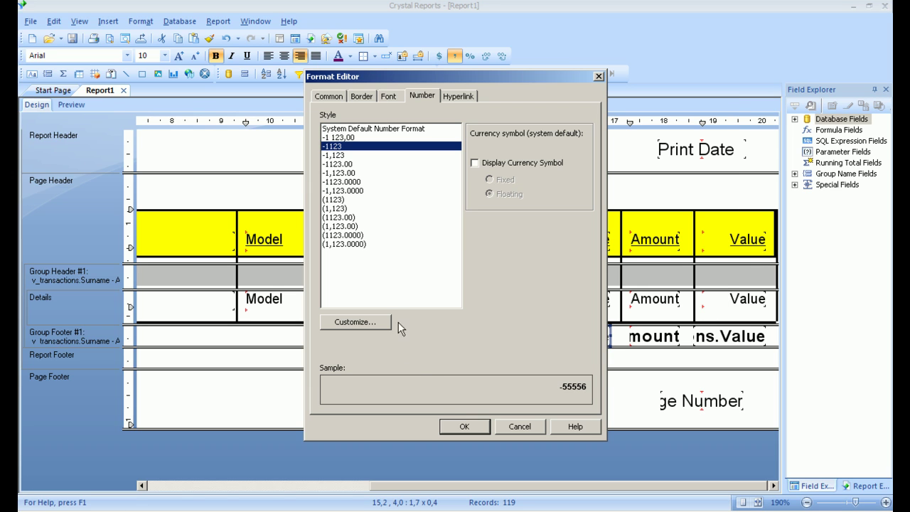
left_click(458, 427)
Step: Format the group footer's Amount sum with the -1123 number style
right_click(639, 337)
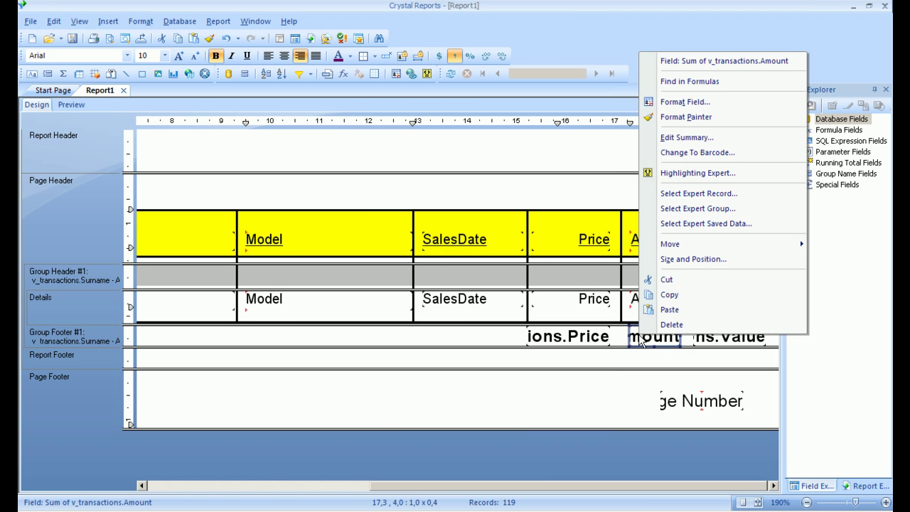
left_click(665, 103)
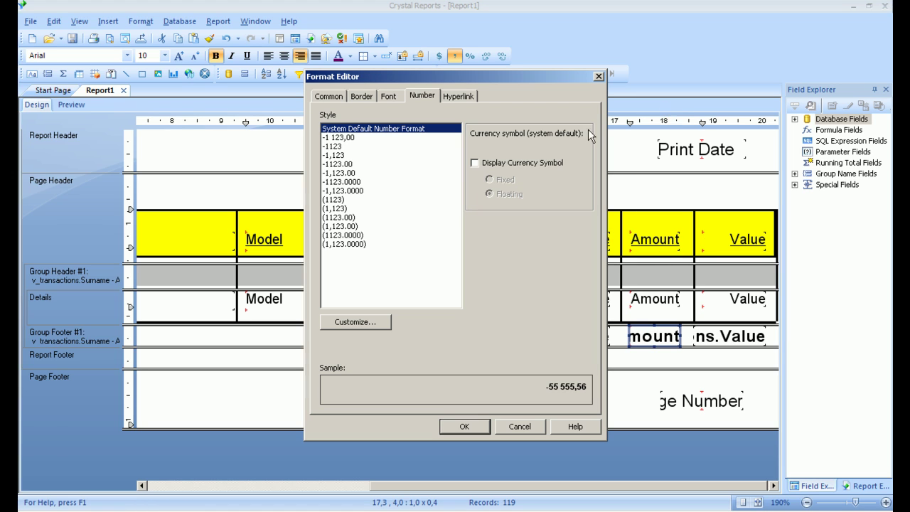
left_click(334, 146)
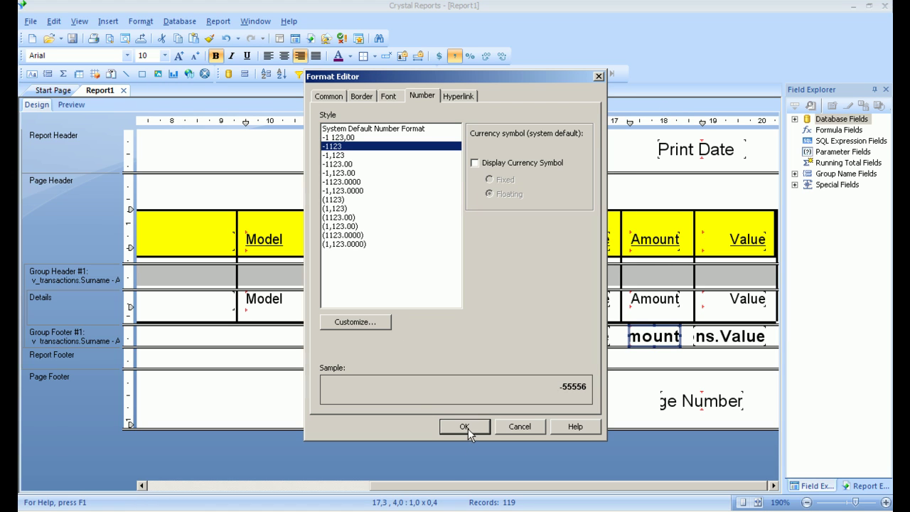
left_click(465, 426)
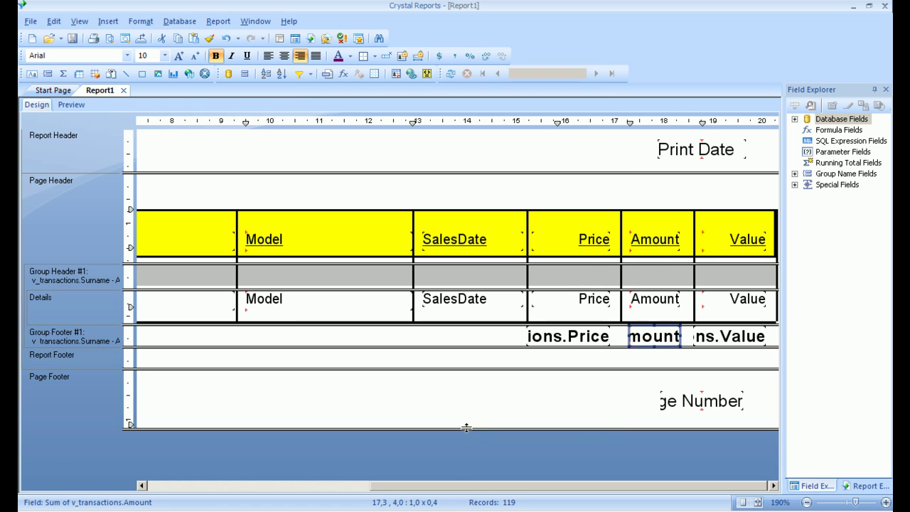
Step: Format the group footer's Value sum with the -1123 number style
right_click(729, 340)
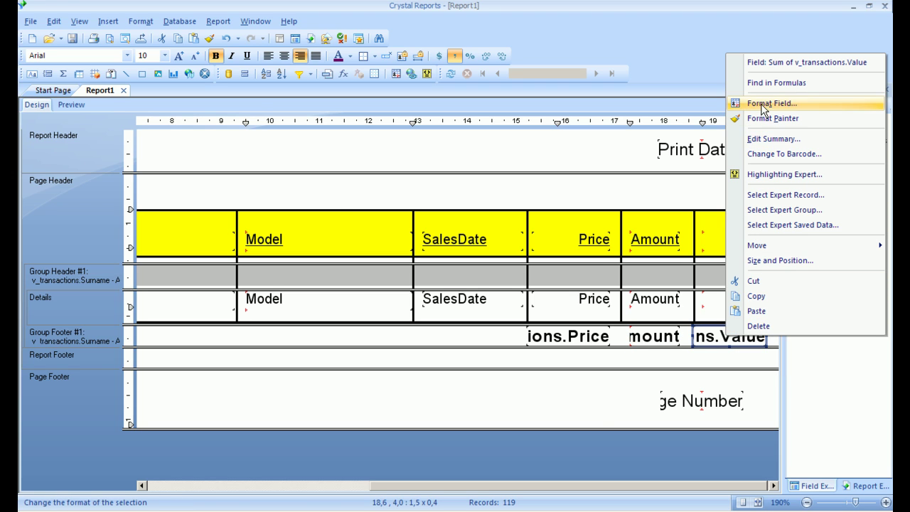
left_click(763, 104)
left_click(329, 147)
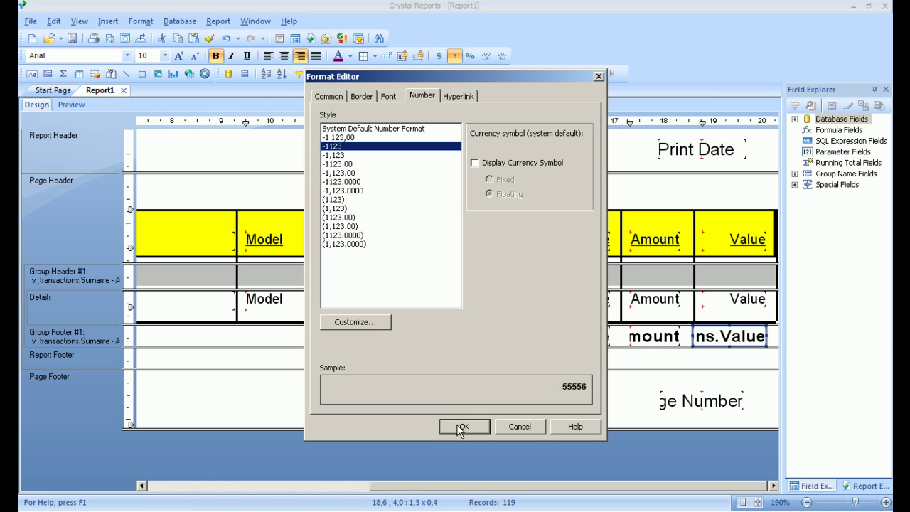
left_click(461, 426)
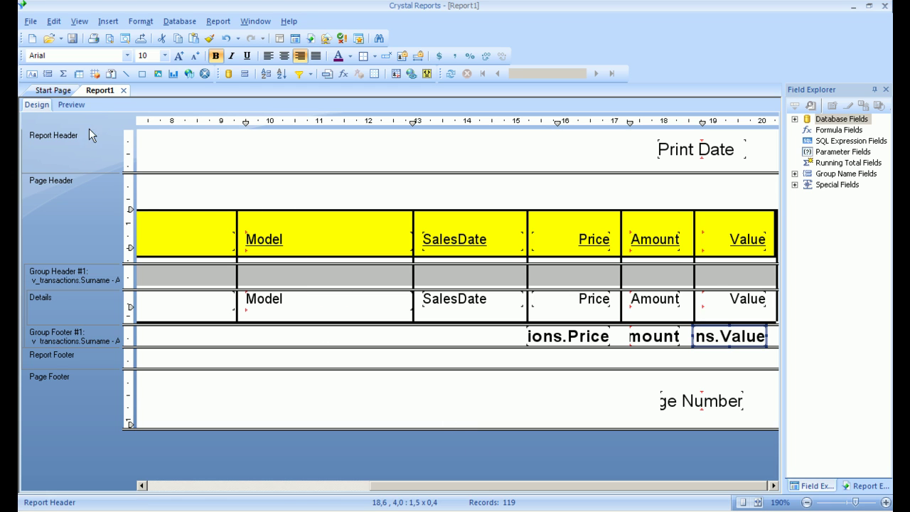
Step: Preview pages 1 and 2 of the report to examine the reformatted group sums, and return to the design view
left_click(71, 104)
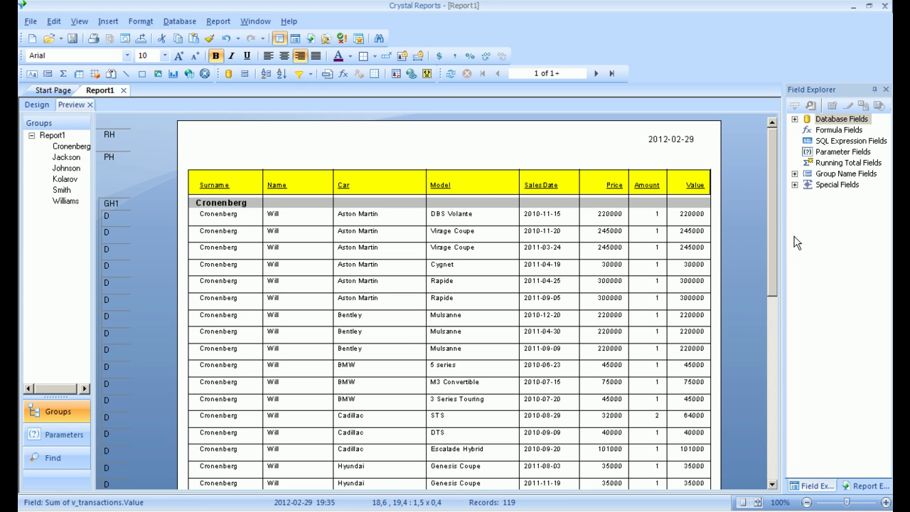
left_click_drag(774, 226, 775, 410)
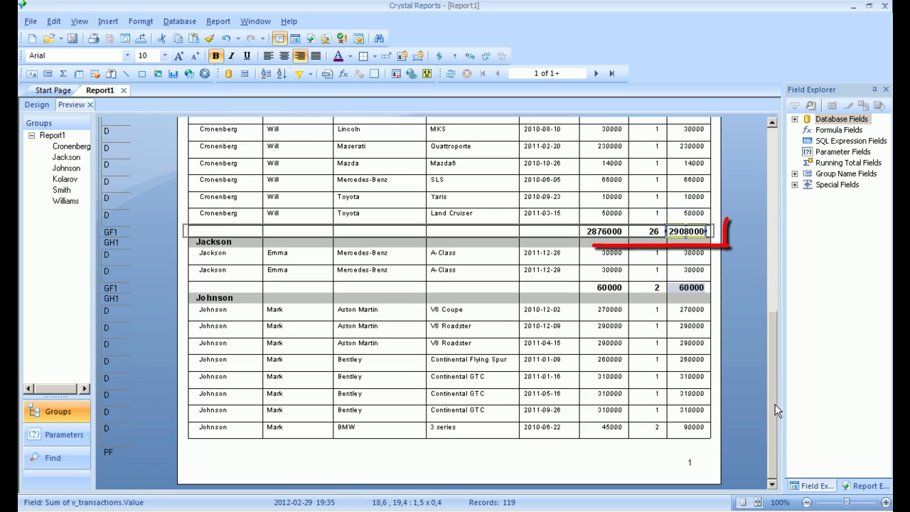
left_click(596, 75)
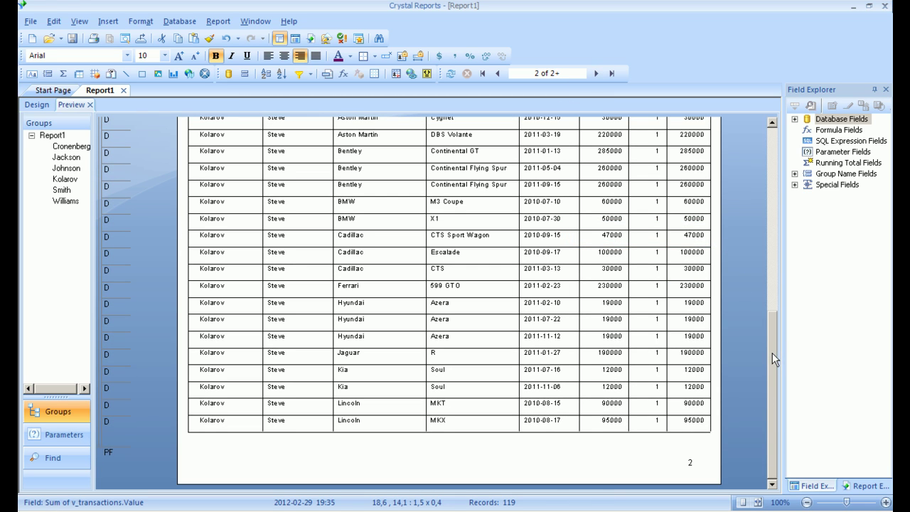
left_click_drag(772, 353, 752, 162)
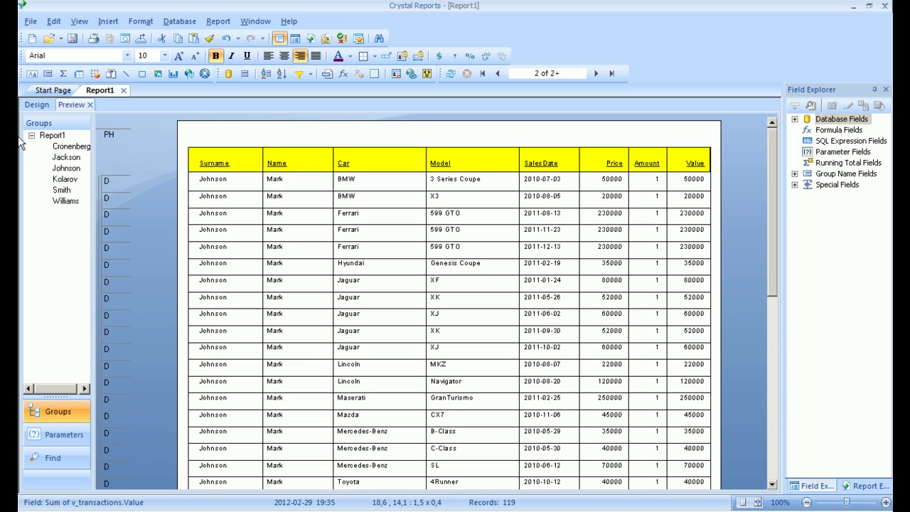
left_click(37, 105)
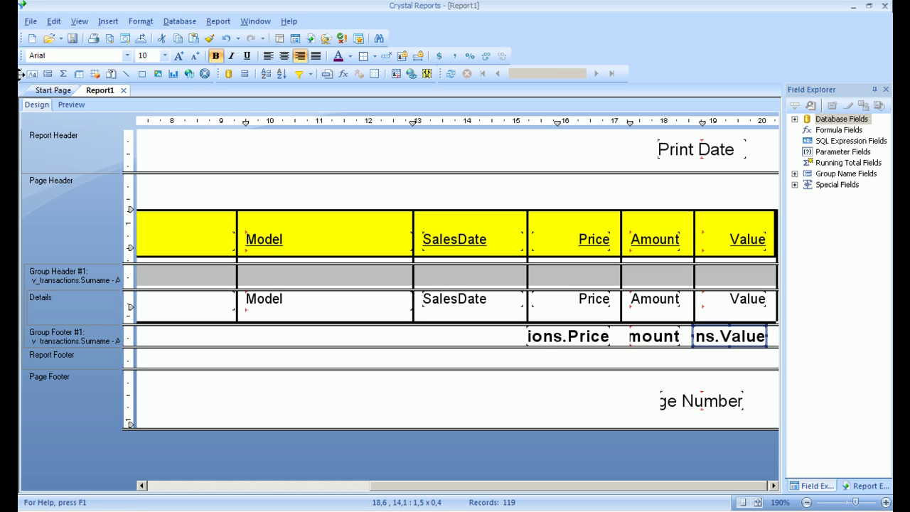
Step: Insert a Sum summary of v_transactions.Price located in Grand Total (Report Footer) and extend its left edge to a width of about 1.9
left_click(64, 75)
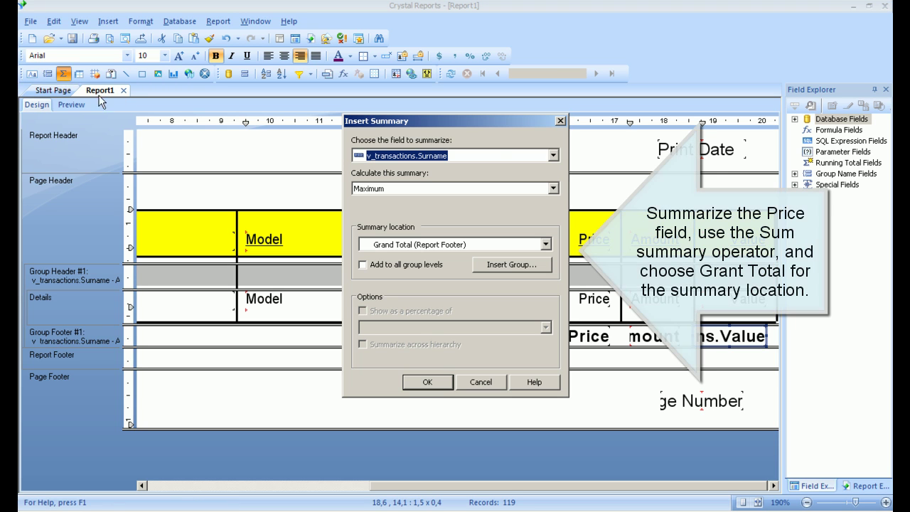
left_click(552, 156)
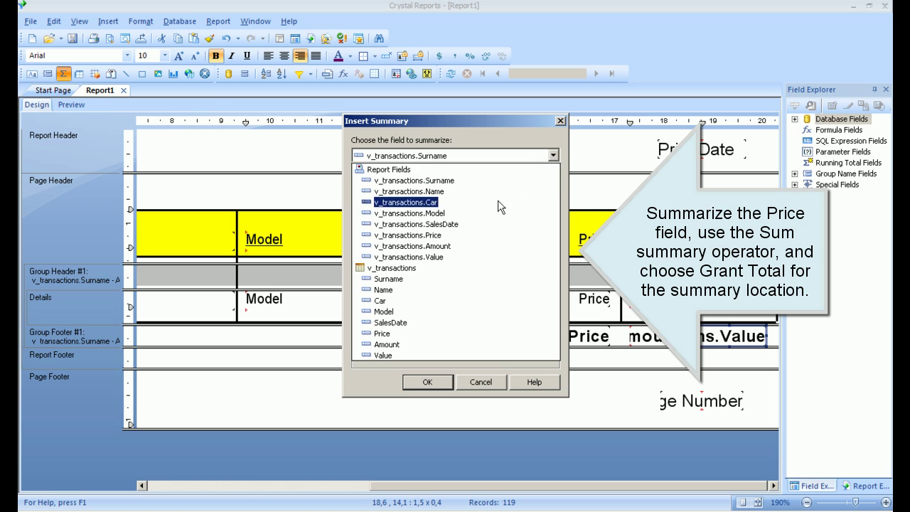
left_click(419, 235)
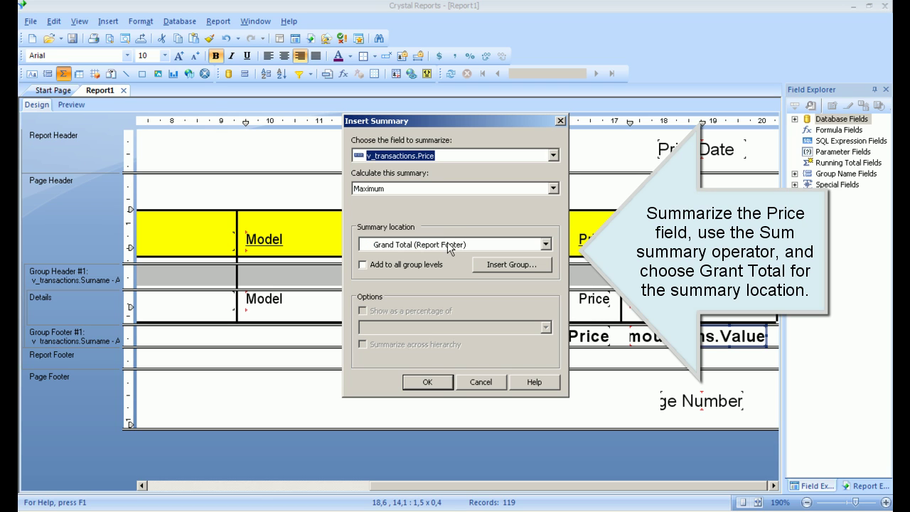
left_click(445, 187)
left_click(414, 199)
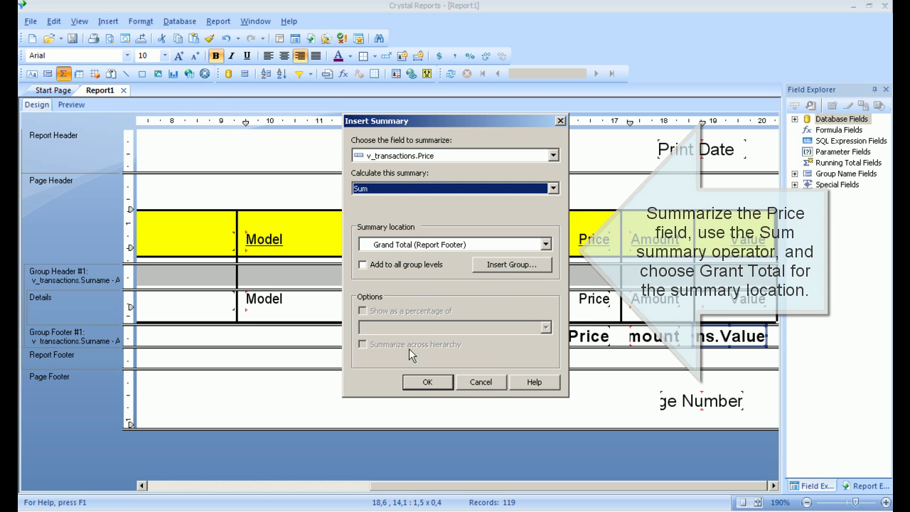
left_click(427, 382)
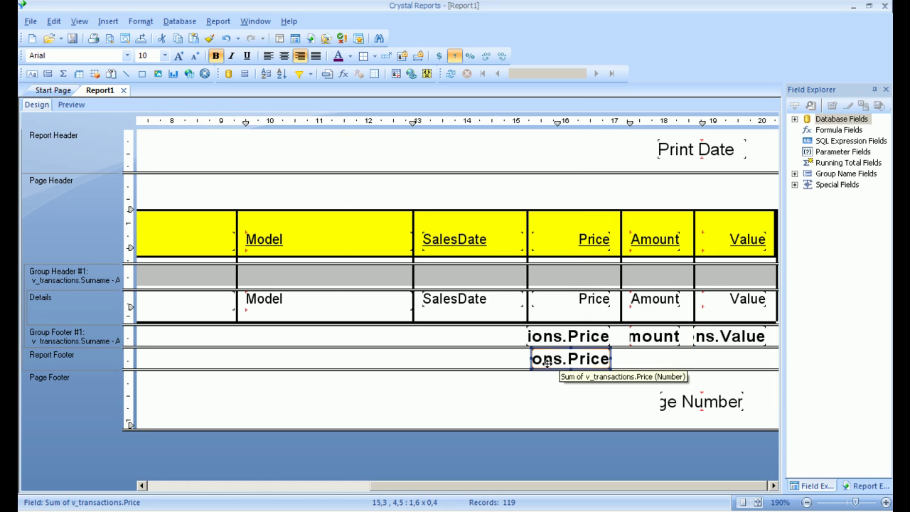
left_click_drag(531, 359, 513, 359)
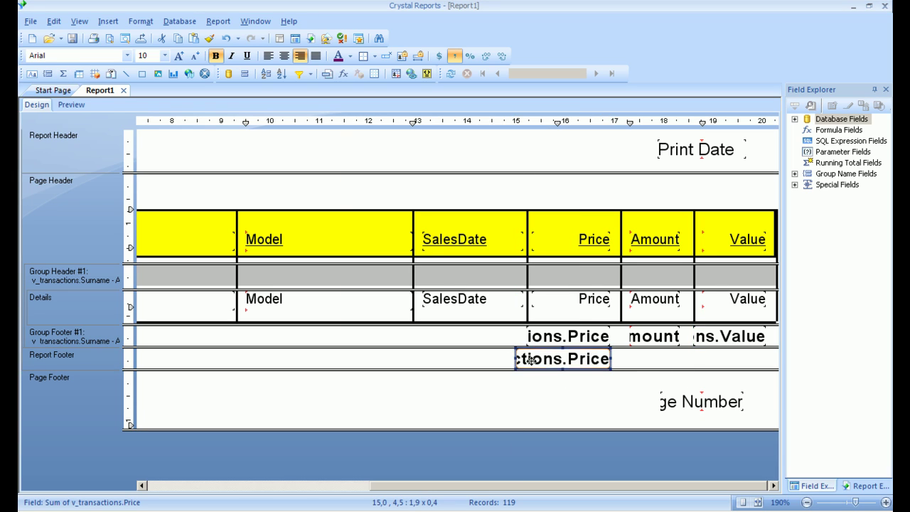
Step: Insert a Sum summary of v_transactions.Amount located in Grand Total (Report Footer)
left_click(63, 73)
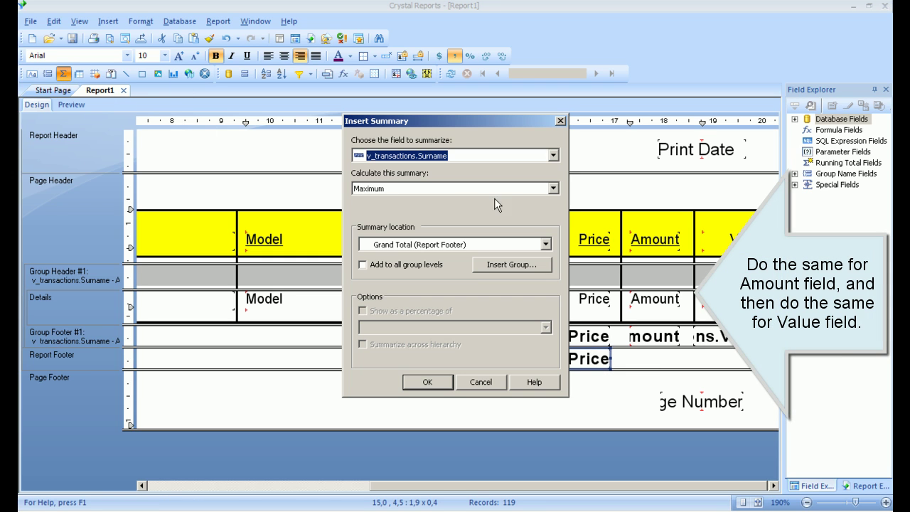
left_click(553, 155)
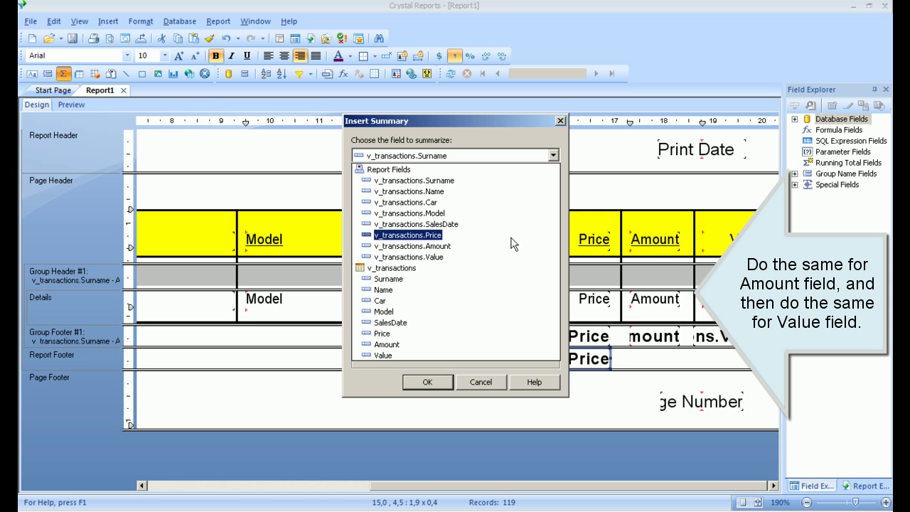
left_click(502, 246)
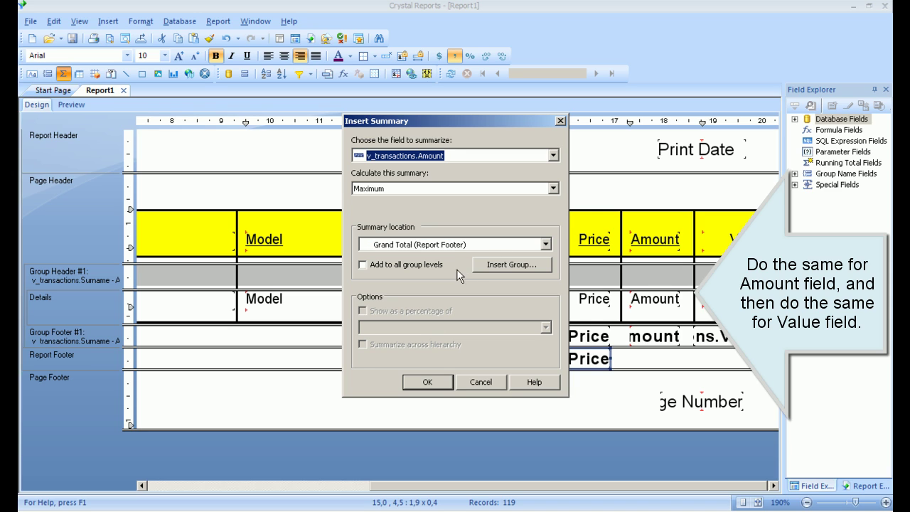
left_click(438, 189)
left_click(419, 201)
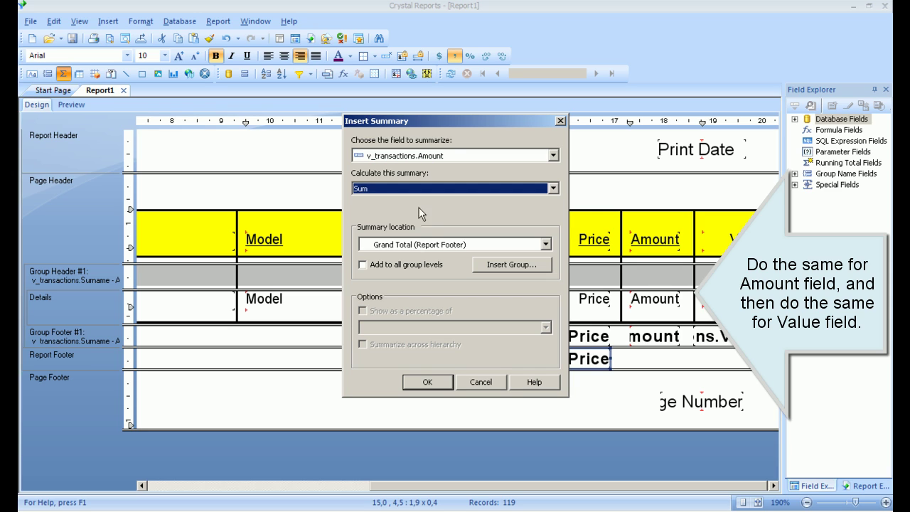
left_click(428, 382)
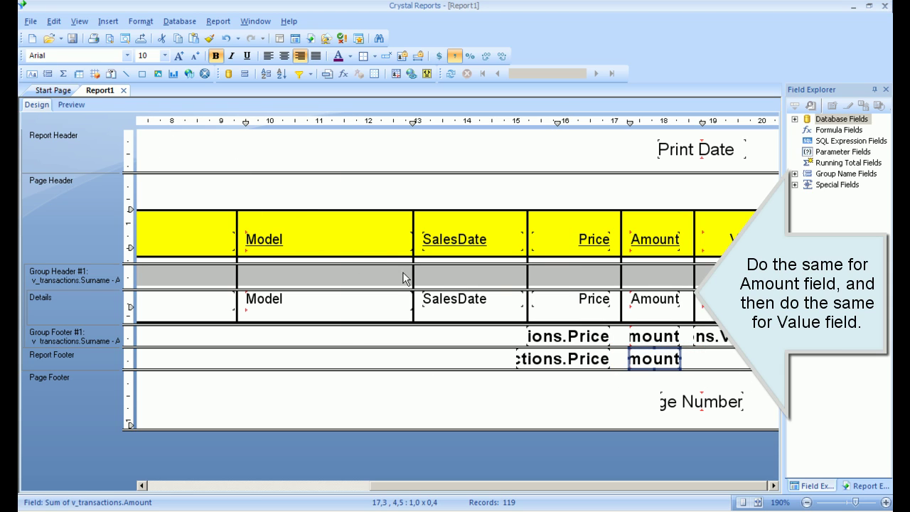
Step: Insert a Sum summary of v_transactions.Value located in Grand Total (Report Footer) and widen it on both sides to about 1.7
left_click(62, 75)
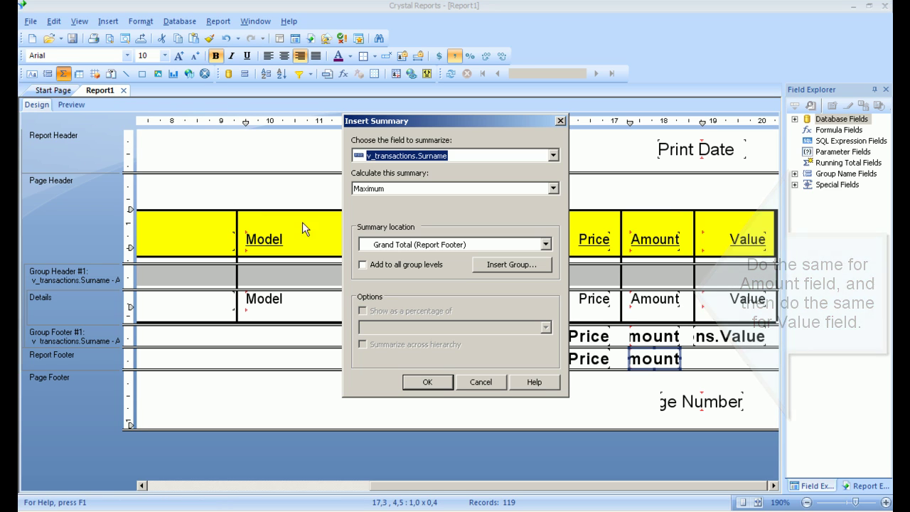
left_click(552, 155)
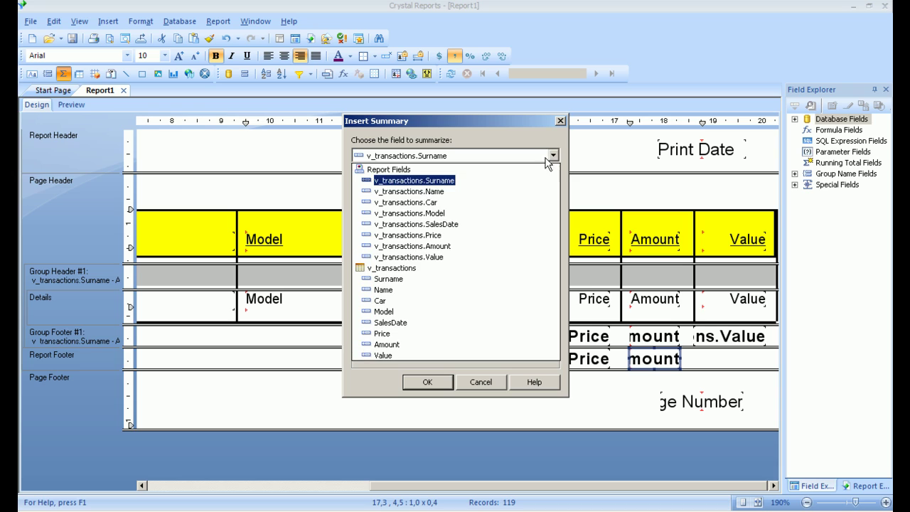
left_click(404, 257)
left_click(398, 194)
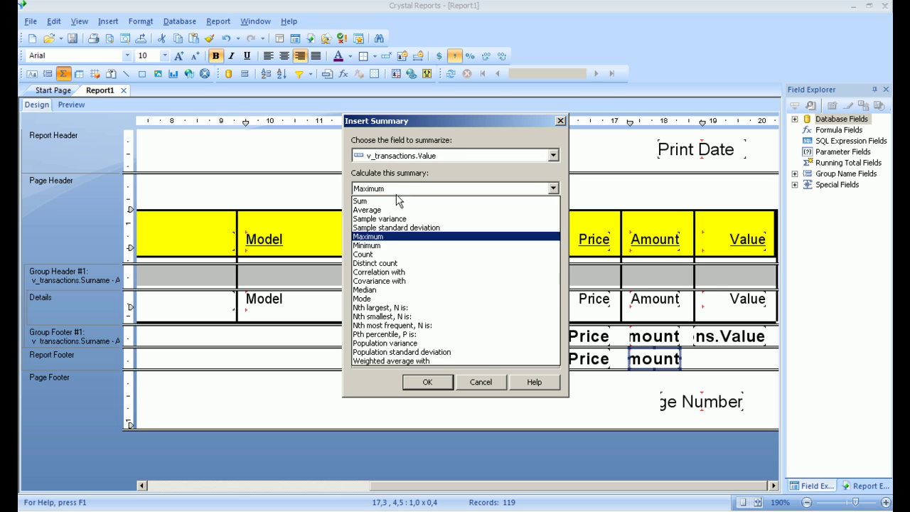
left_click(396, 201)
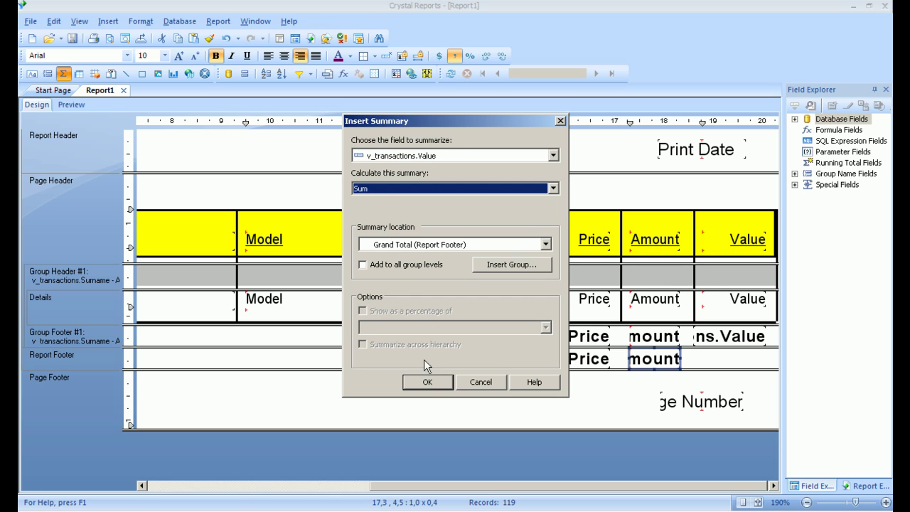
left_click(429, 383)
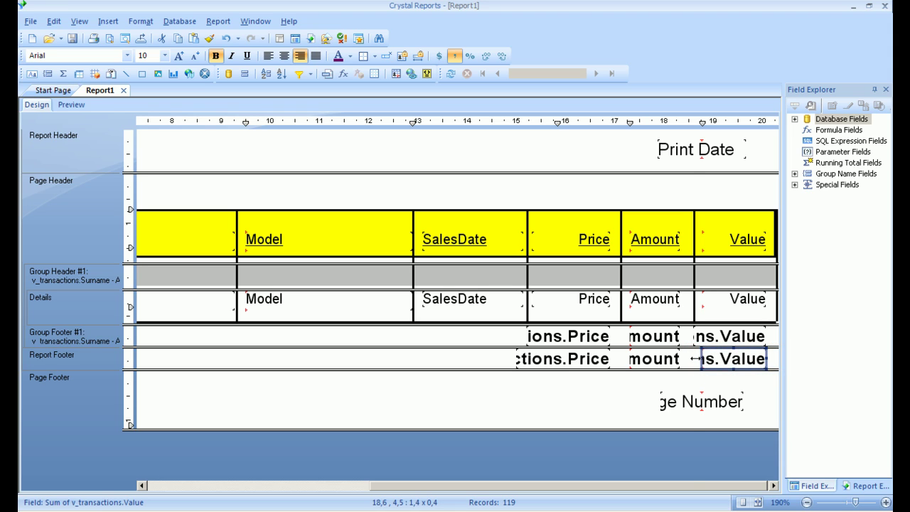
left_click_drag(695, 358, 692, 358)
left_click_drag(769, 359, 777, 359)
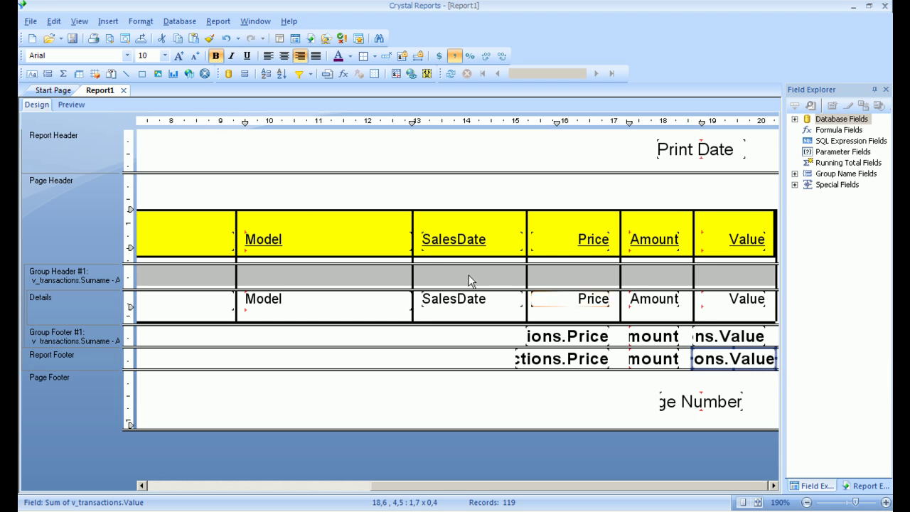
Step: Preview the report's last page to examine the grand totals in the report footer, and return to the design view
left_click(71, 105)
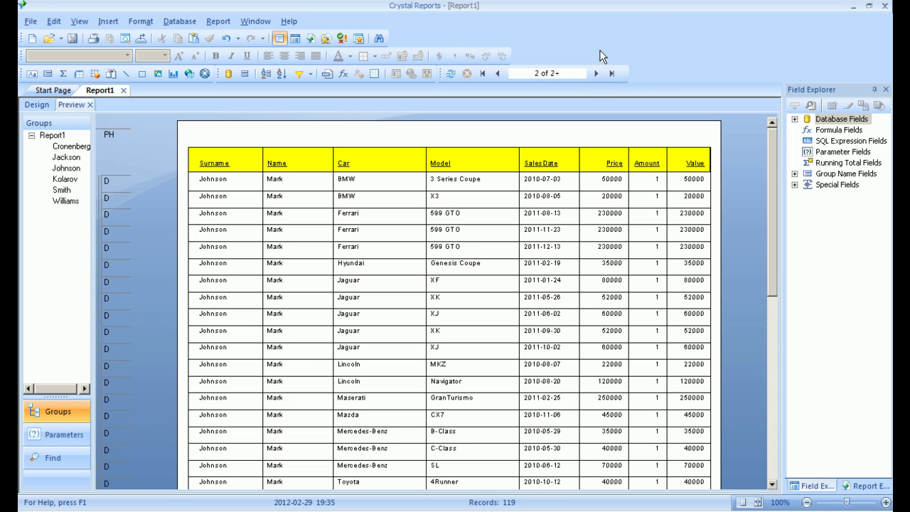
left_click(596, 73)
left_click(596, 74)
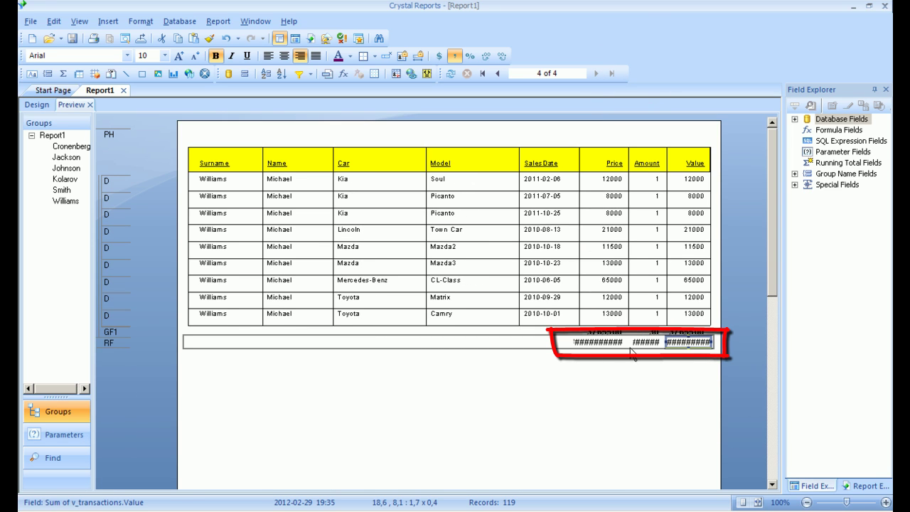
left_click(37, 105)
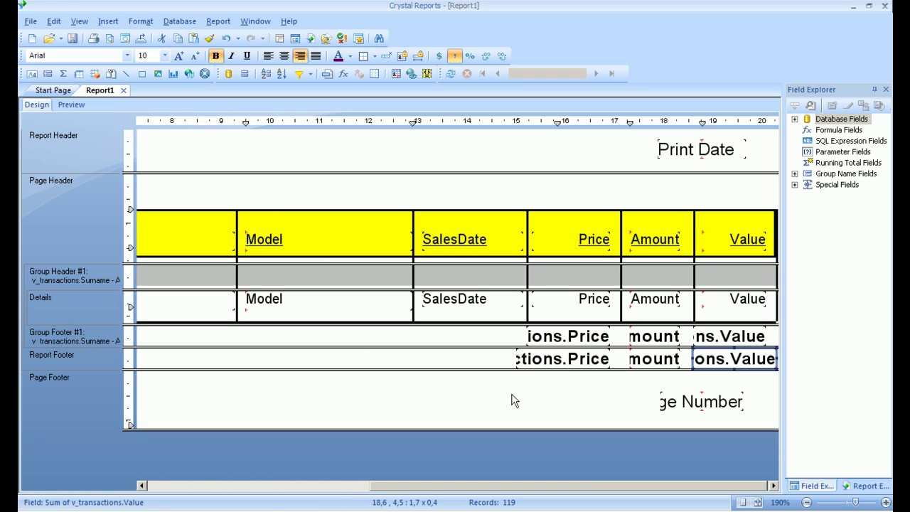
Step: Format the Sum of v_transactions.Price field in the Report Footer with the -1123 number style
right_click(545, 359)
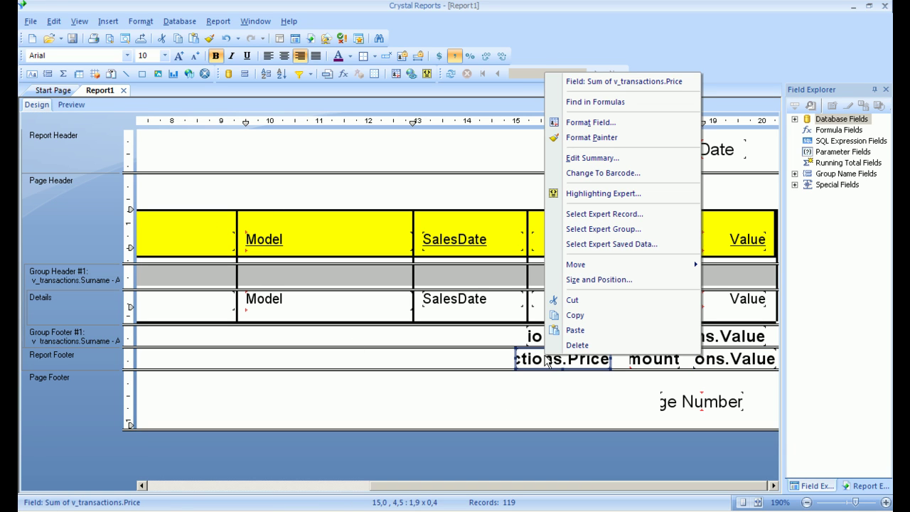
left_click(573, 123)
left_click(331, 147)
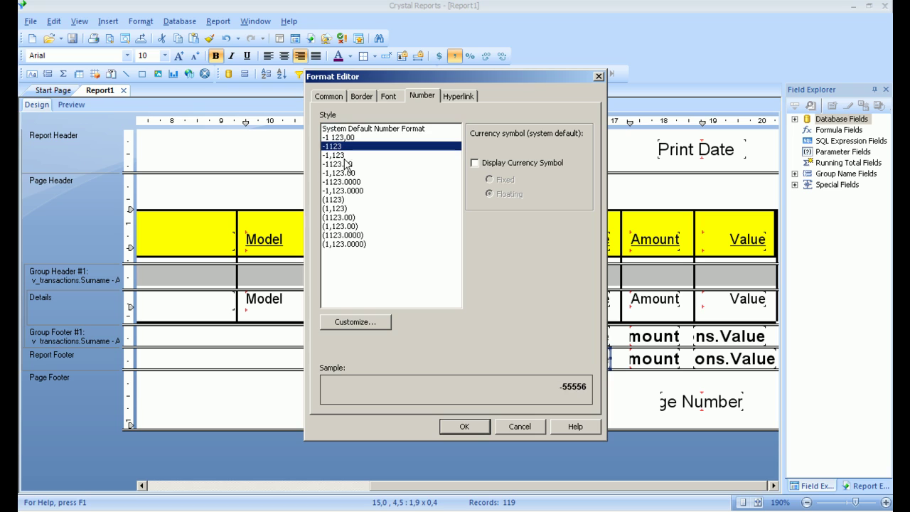
left_click(464, 427)
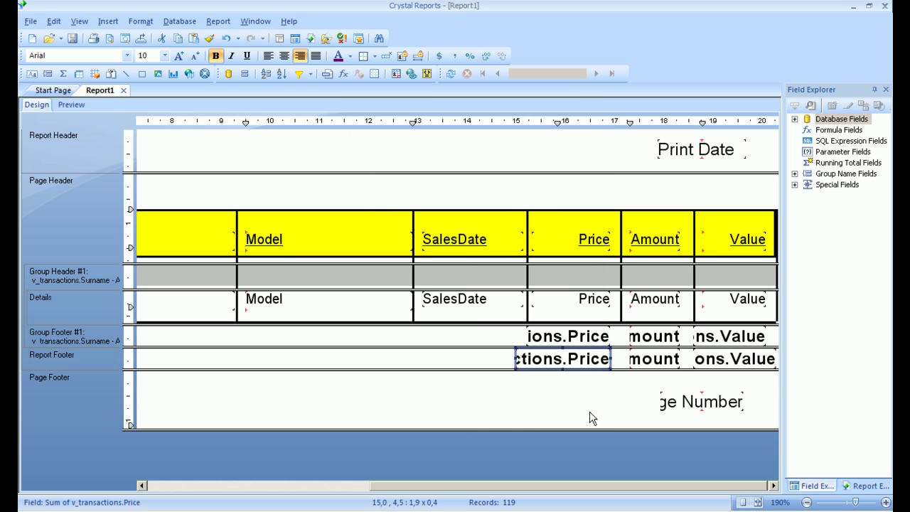
Step: Format the Sum of v_transactions.Amount field in the Report Footer with the -1123 number style
right_click(652, 355)
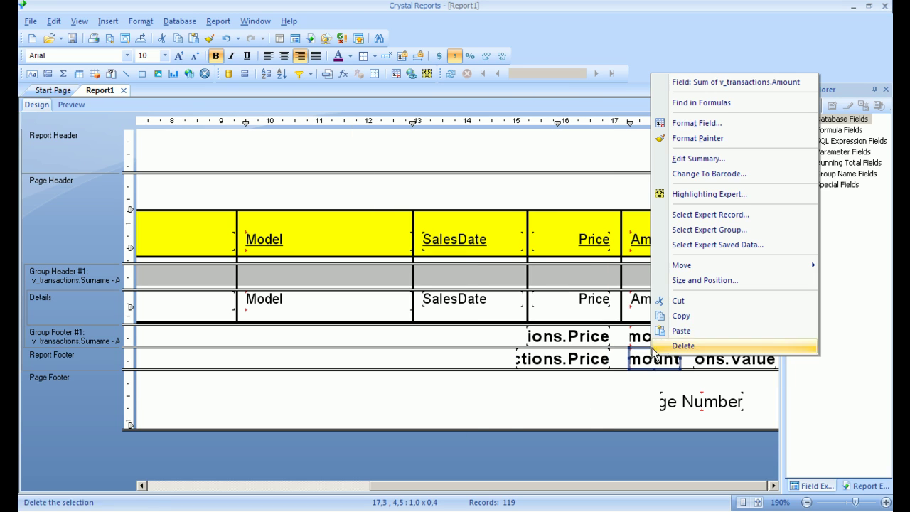
left_click(702, 124)
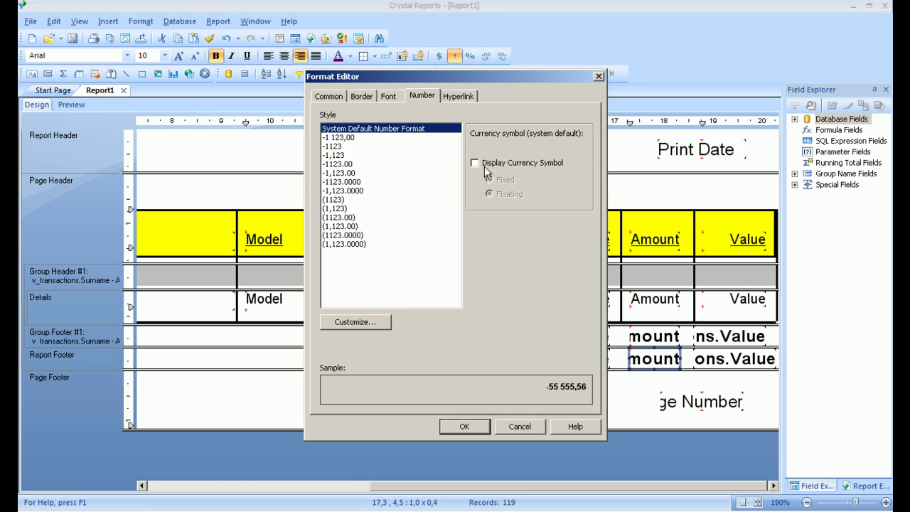
left_click(337, 147)
left_click(472, 426)
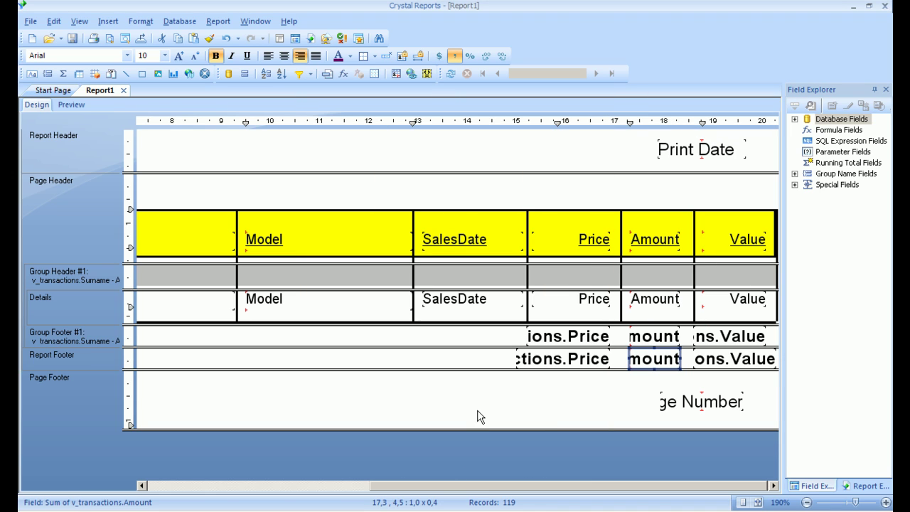
Step: Format the Sum of v_transactions.Value field in the Report Footer with the -1123 number style
right_click(712, 359)
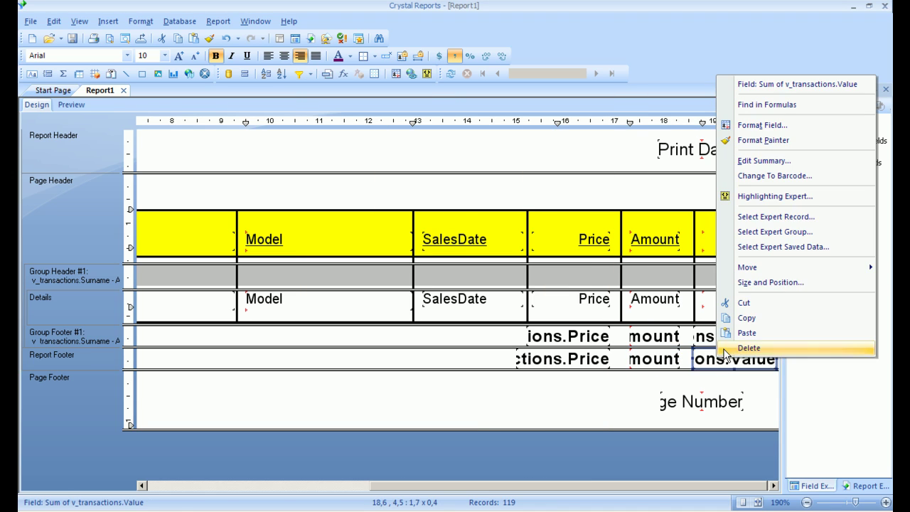
left_click(761, 126)
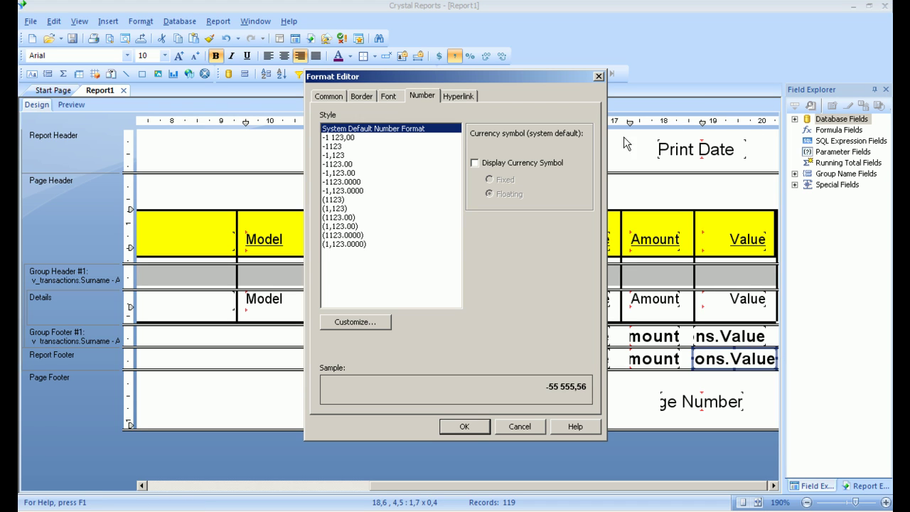
left_click(339, 146)
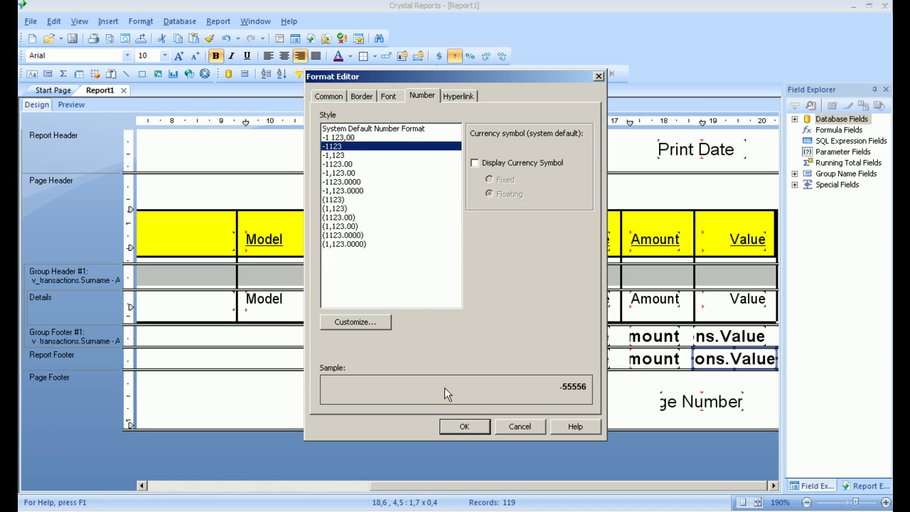
left_click(462, 426)
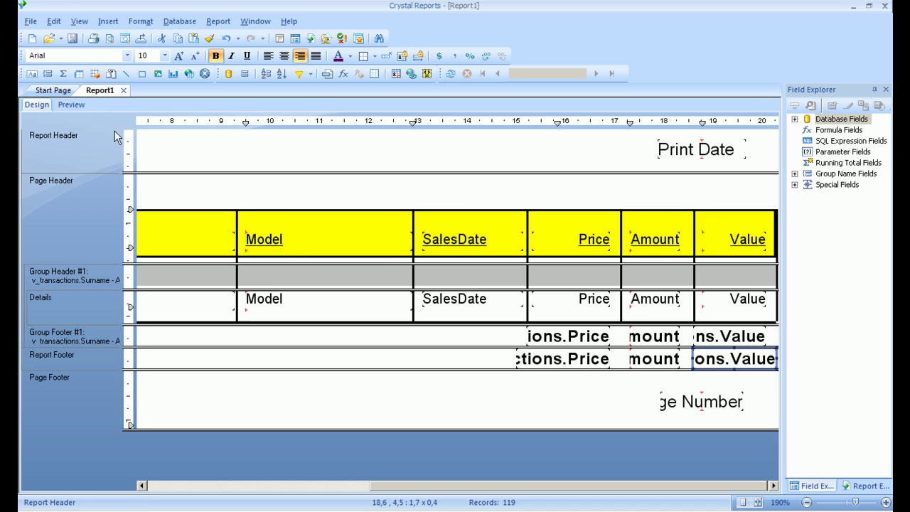
Step: Preview the report to check the number format of the grand totals, and return to the design view
left_click(70, 104)
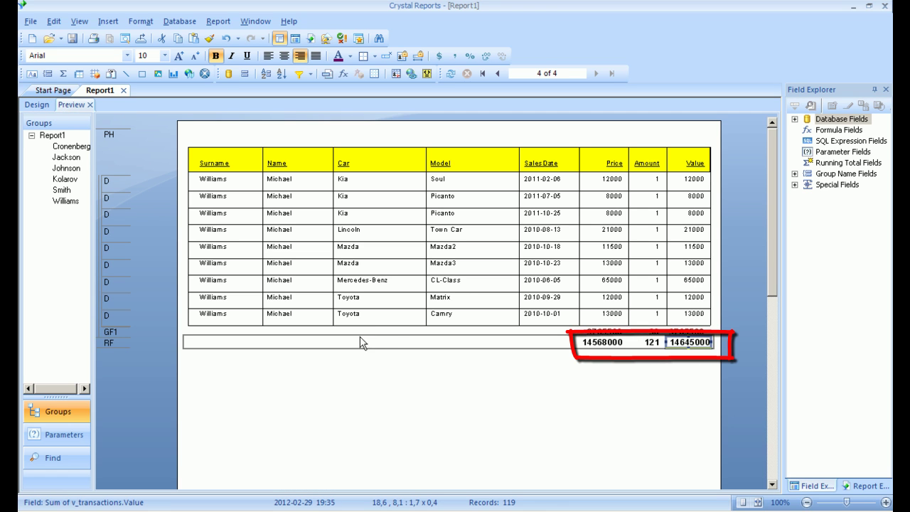
left_click(512, 404)
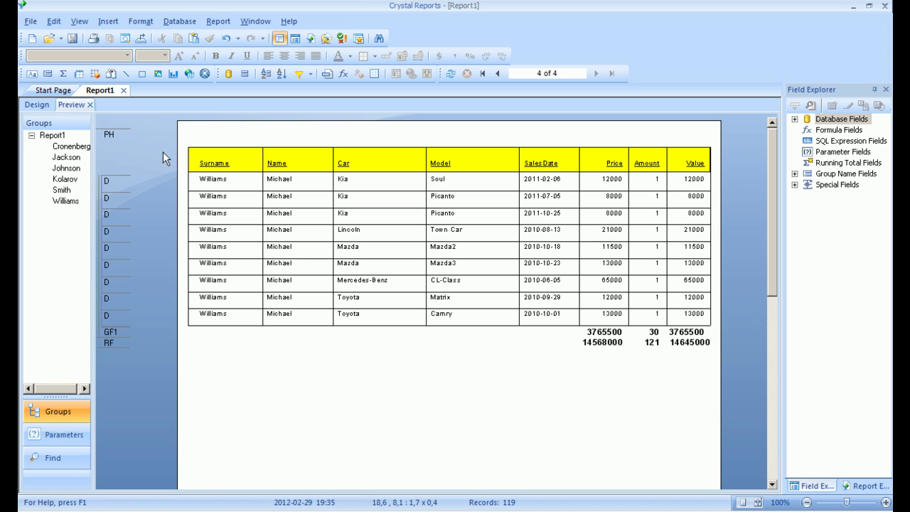
left_click(44, 104)
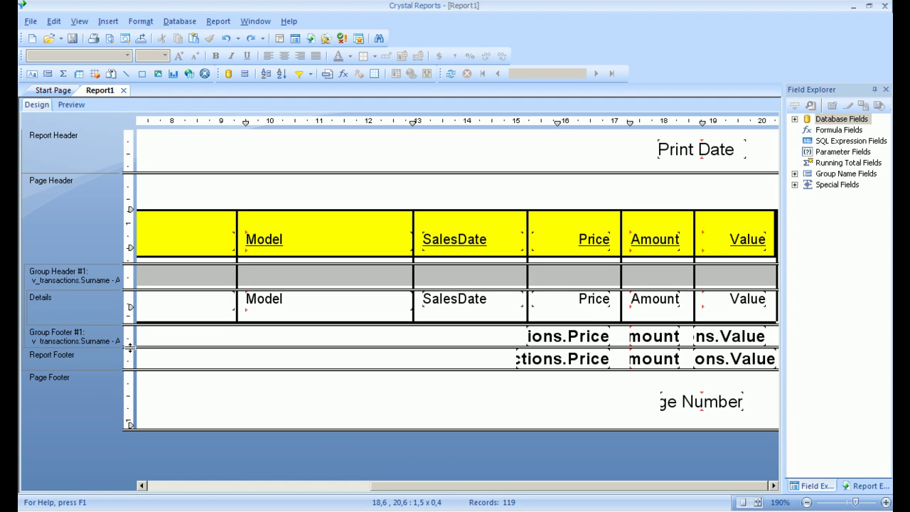
Step: Enlarge the Group Footer #1 section and insert a Maximum summary of v_transactions.Value located in Group #1: v_transactions.Surname - A
left_click_drag(130, 348, 134, 414)
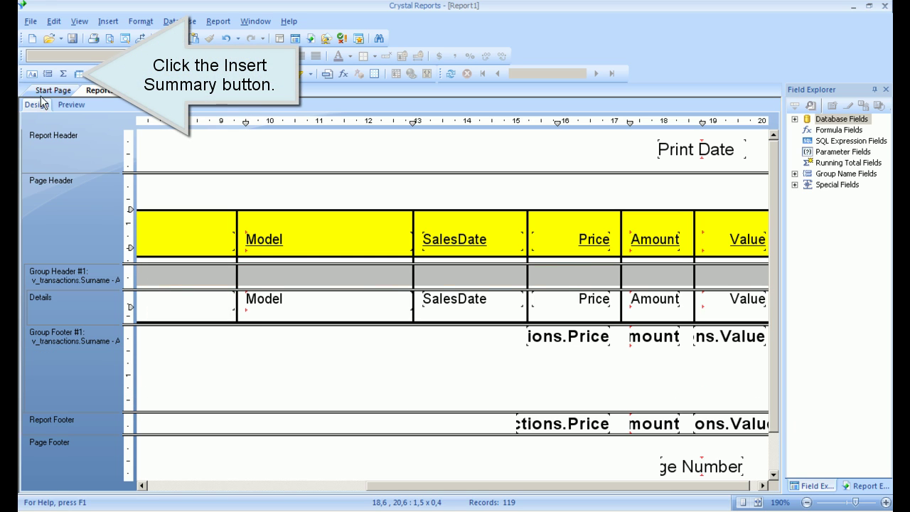
left_click(64, 74)
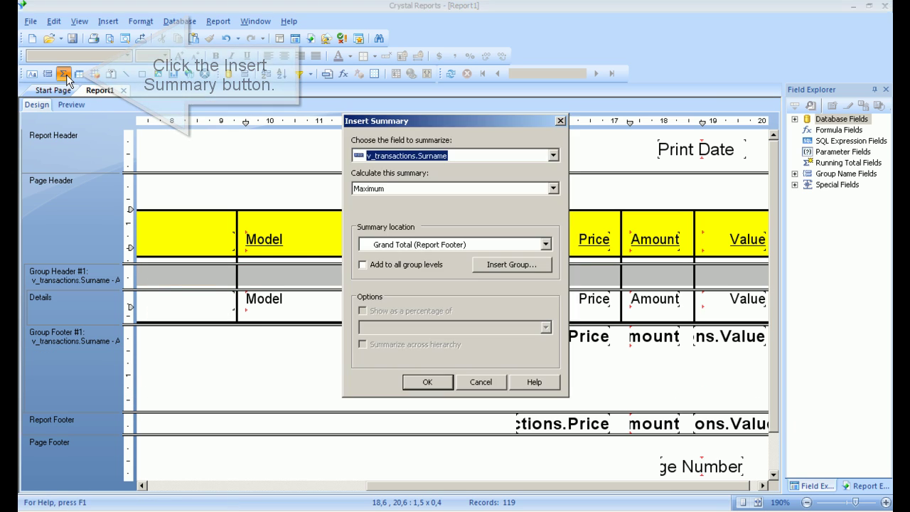
left_click(553, 156)
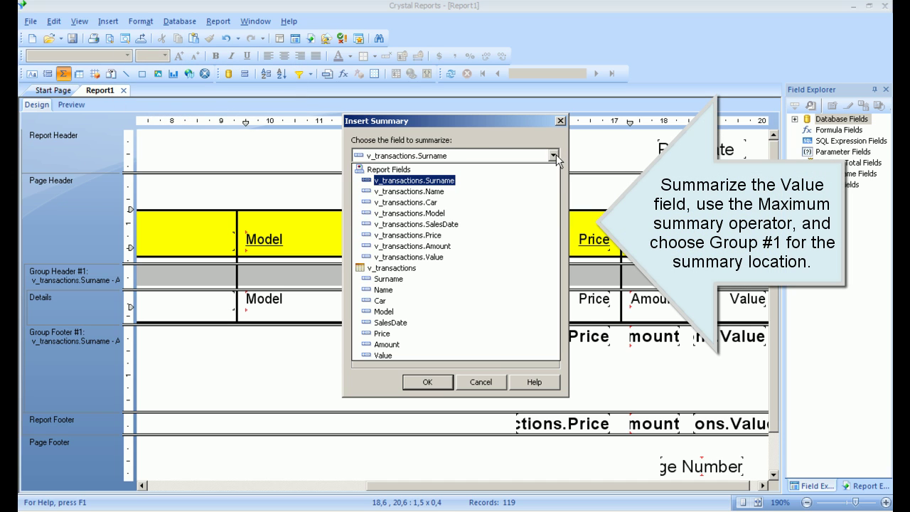
left_click(497, 257)
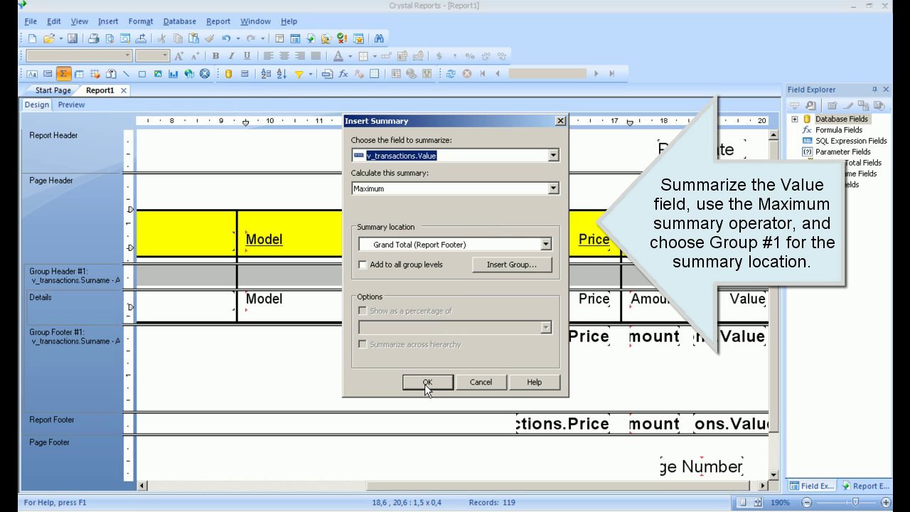
left_click(465, 243)
left_click(446, 265)
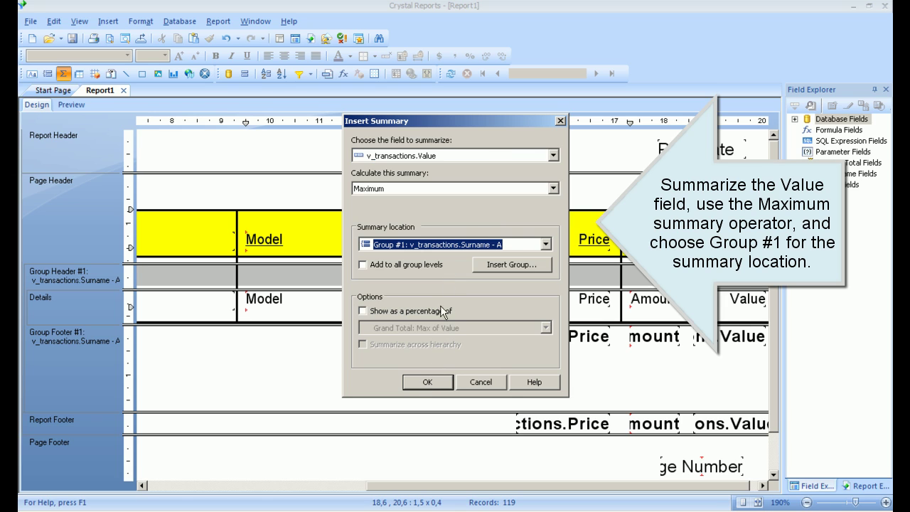
left_click(427, 380)
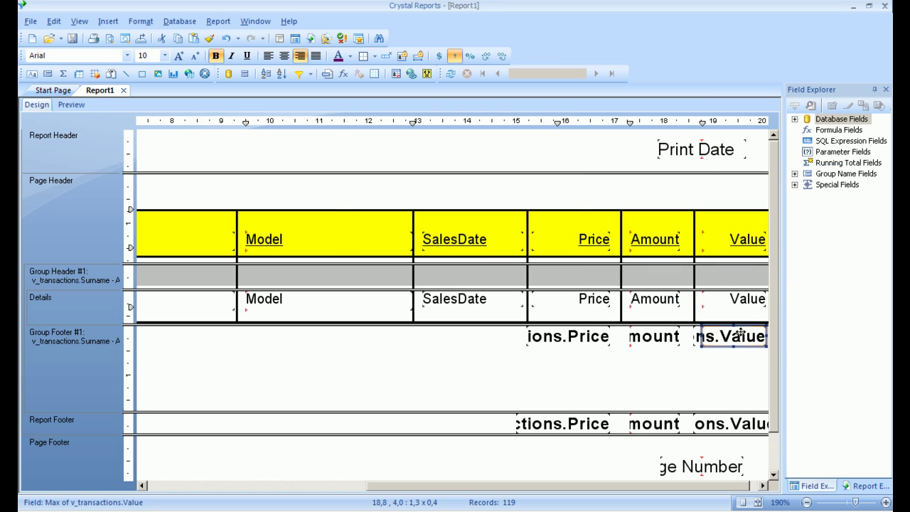
Step: Place the Max of v_transactions.Value field below the Value sum at a width of about 1.5, with the -1123 number style
left_click_drag(740, 333, 690, 357)
right_click(709, 357)
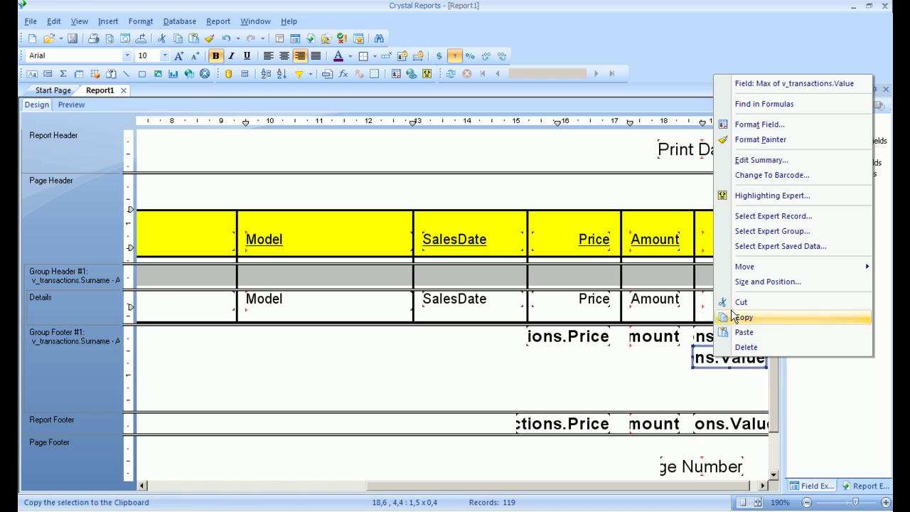
left_click(739, 122)
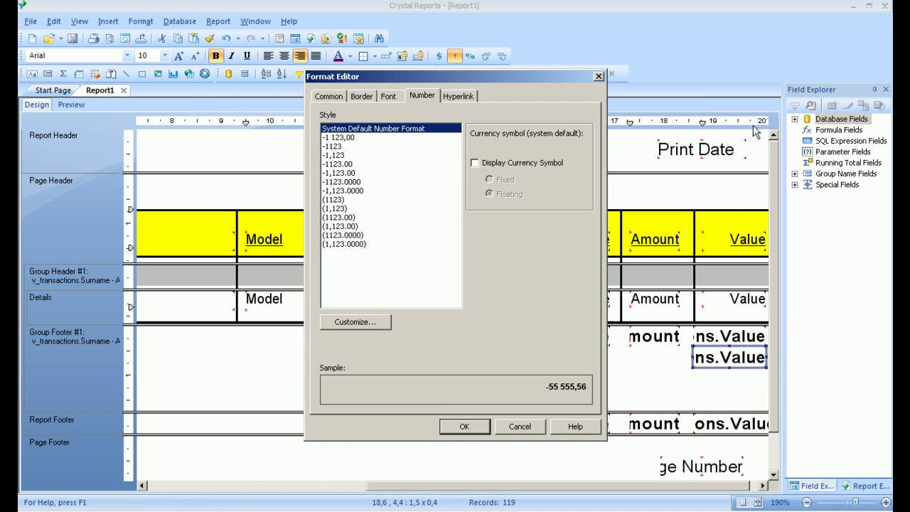
left_click(344, 148)
left_click(462, 426)
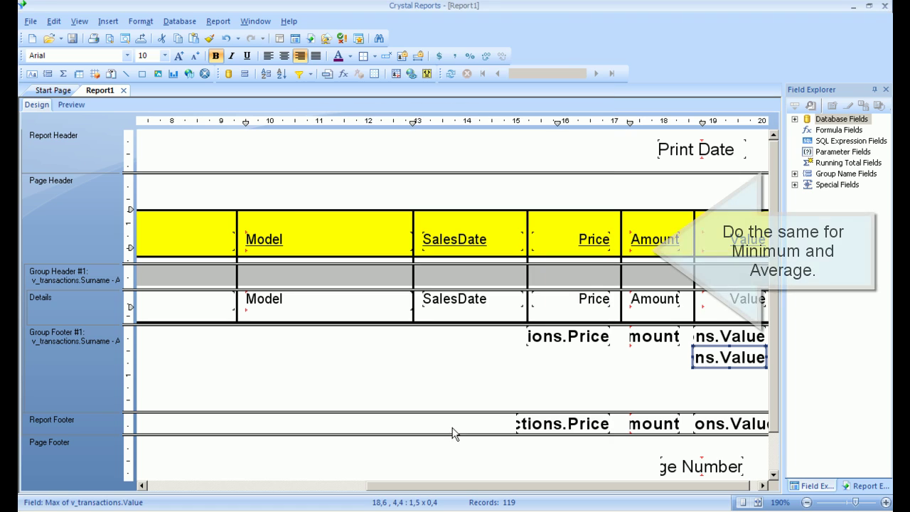
Step: Insert a Minimum summary of v_transactions.Value located in Group #1: v_transactions.Surname - A
left_click(62, 74)
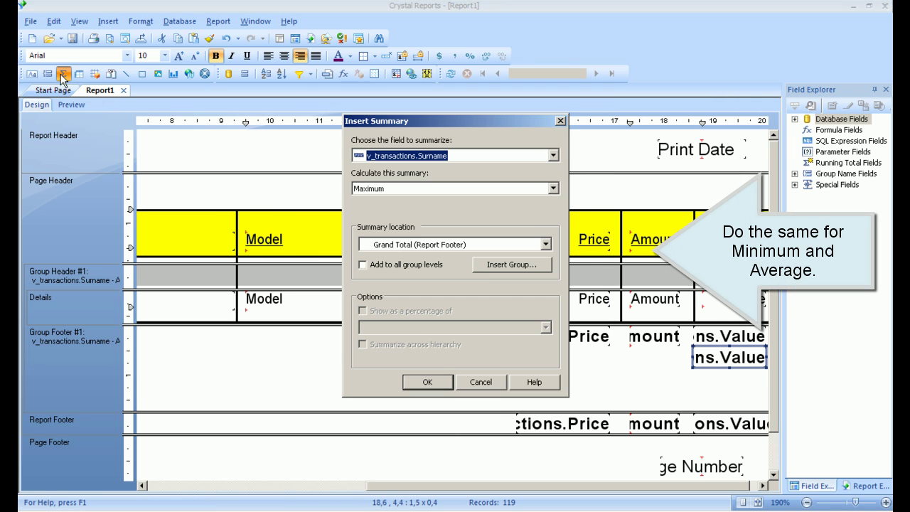
left_click(553, 156)
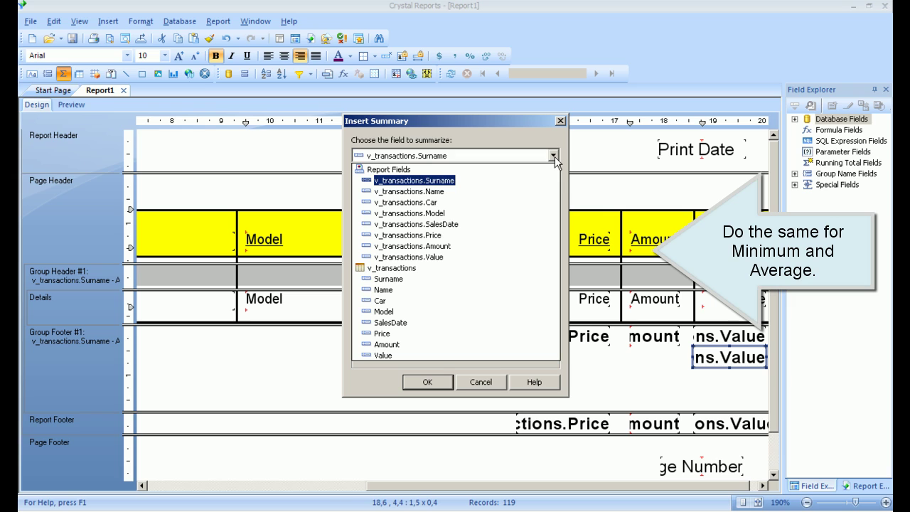
left_click(460, 257)
left_click(413, 188)
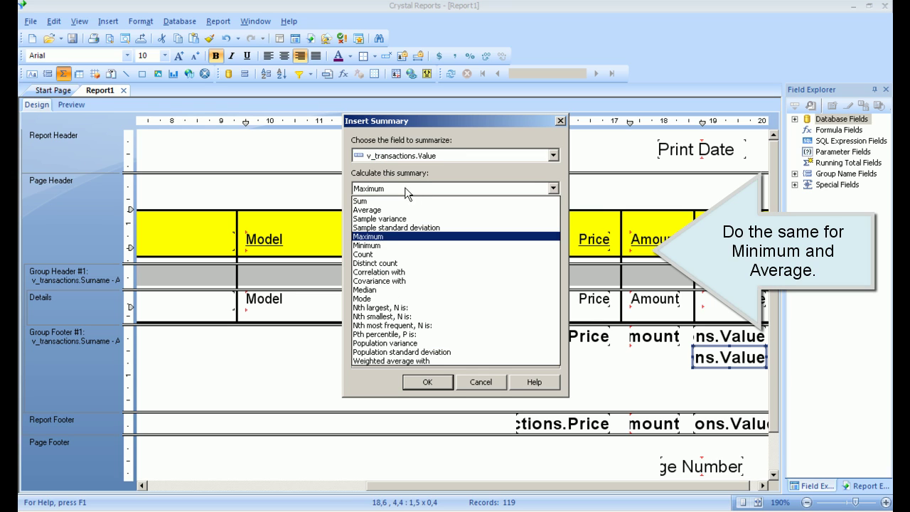
left_click(389, 246)
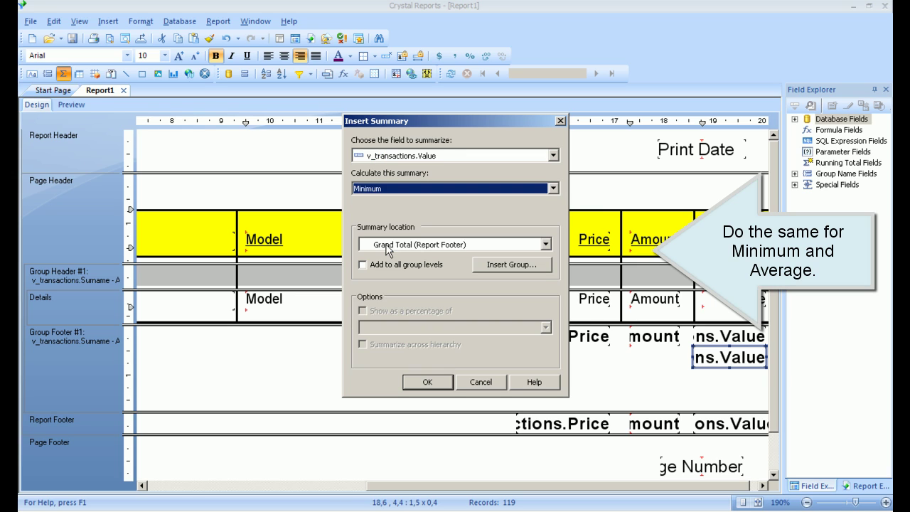
left_click(445, 244)
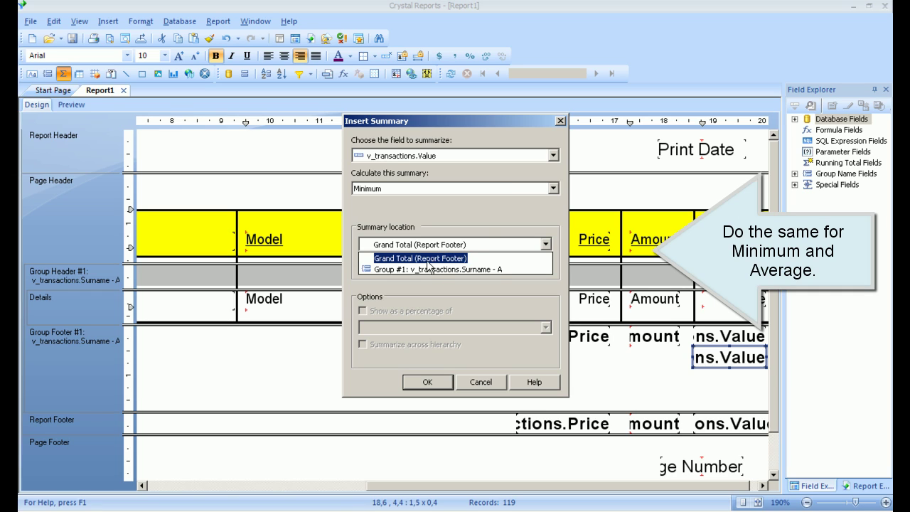
left_click(428, 271)
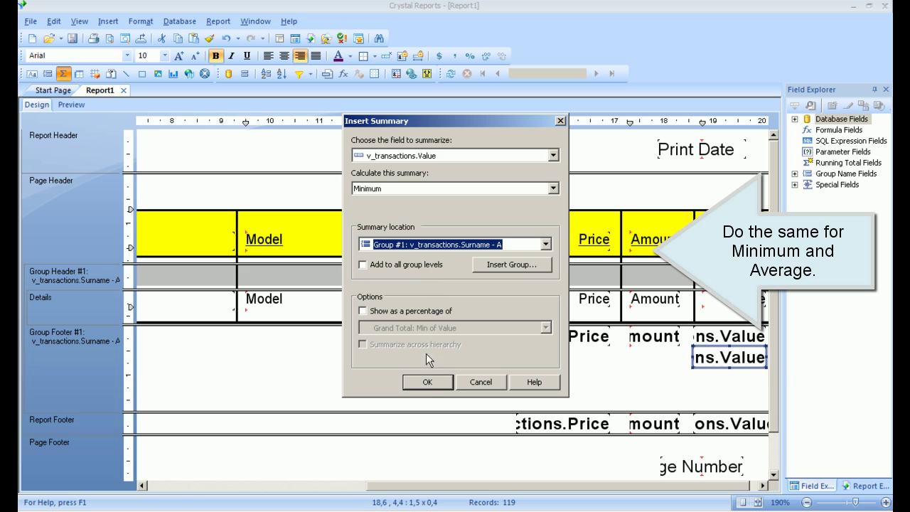
left_click(427, 382)
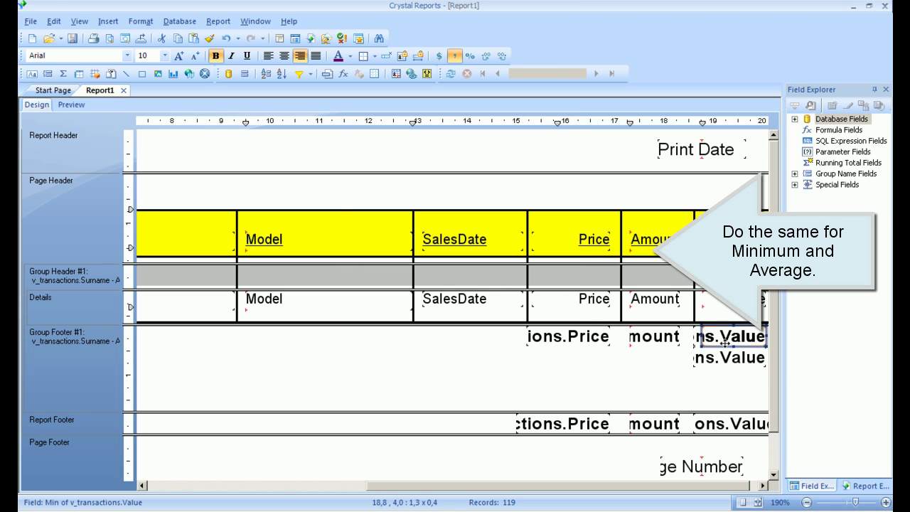
Step: Place the Min of v_transactions.Value field below the maximum at a width of about 1.5, with the -1123 number style
mouse_move(723, 364)
left_mouse_down()
mouse_move(732, 371)
mouse_move(716, 379)
left_mouse_up()
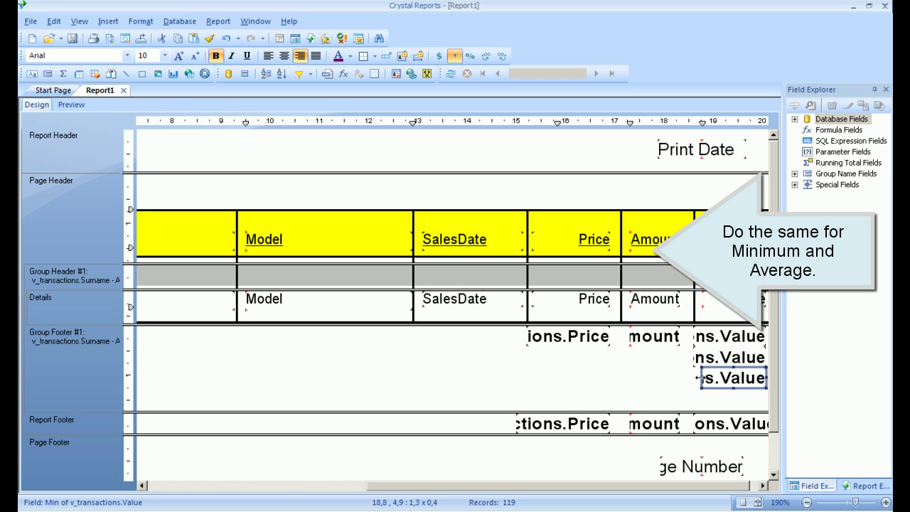
left_click_drag(690, 378, 683, 377)
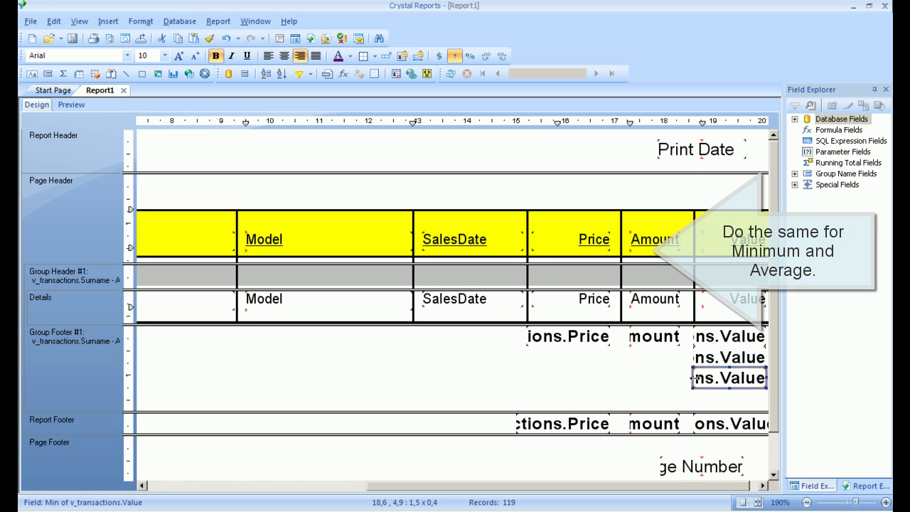
right_click(715, 378)
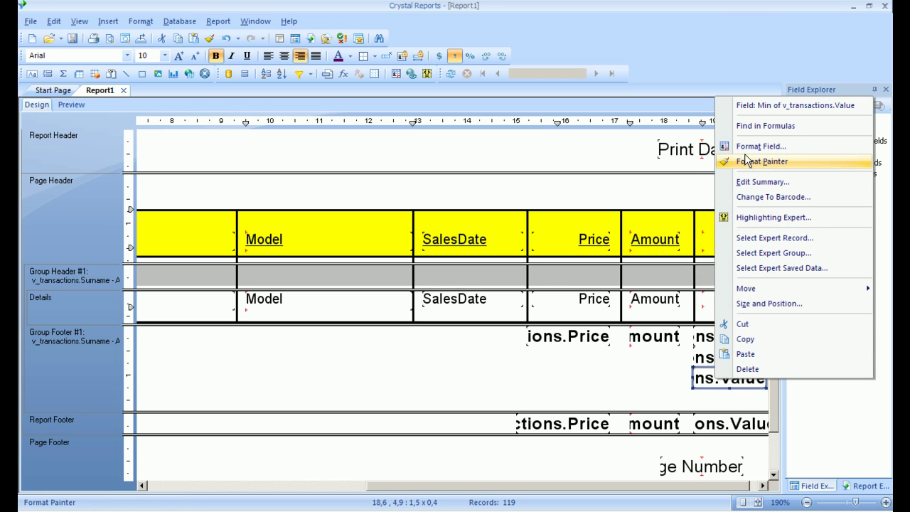
left_click(753, 146)
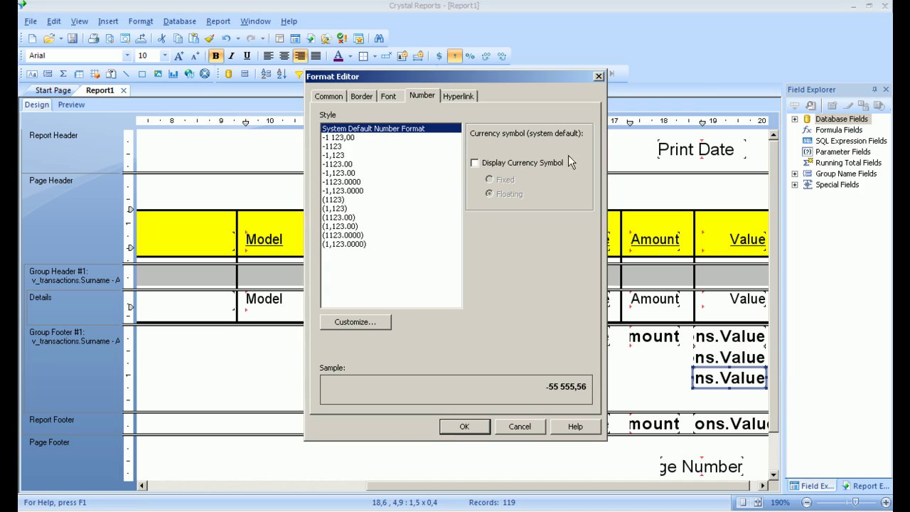
left_click(332, 146)
left_click(459, 425)
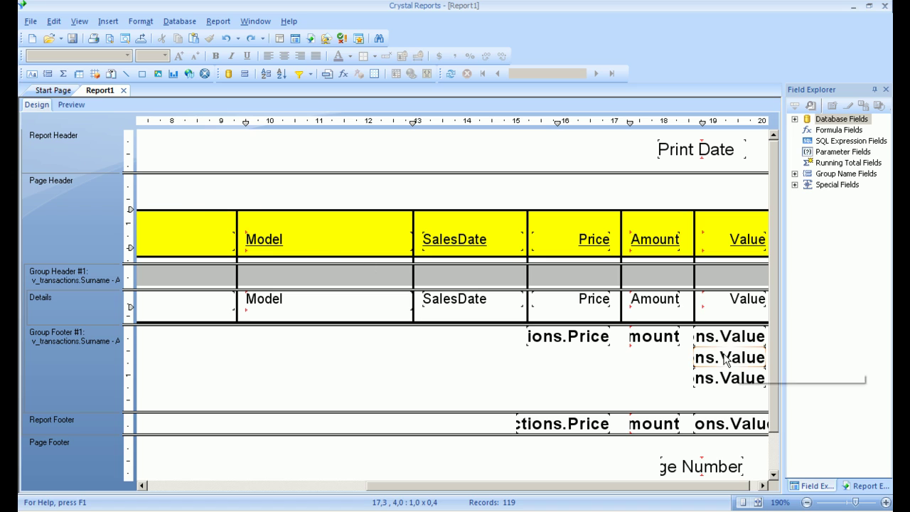
Step: Insert an Average summary of v_transactions.Value located in Group #1: v_transactions.Surname - A
left_click(63, 73)
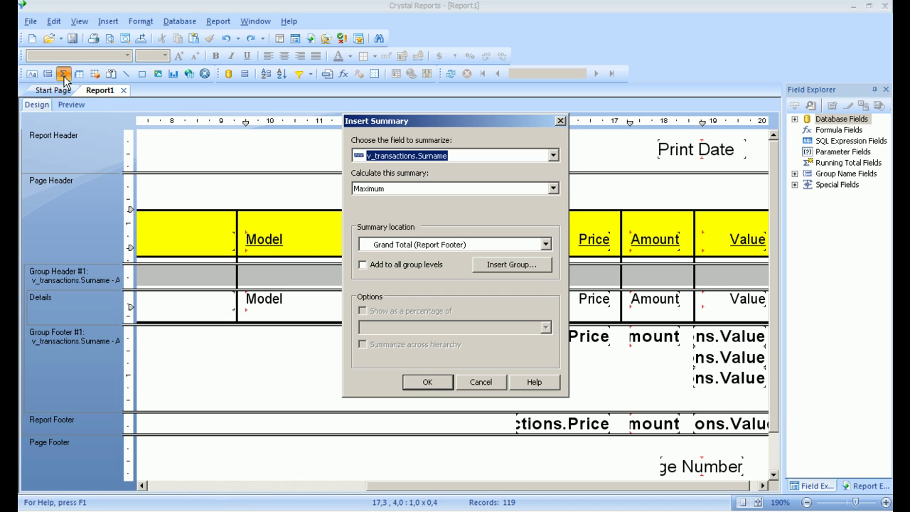
left_click(553, 156)
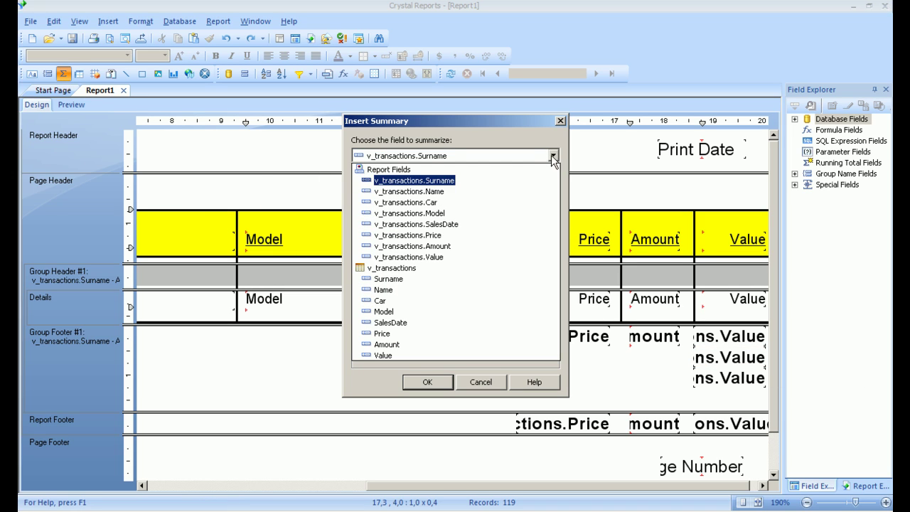
left_click(449, 259)
left_click(445, 189)
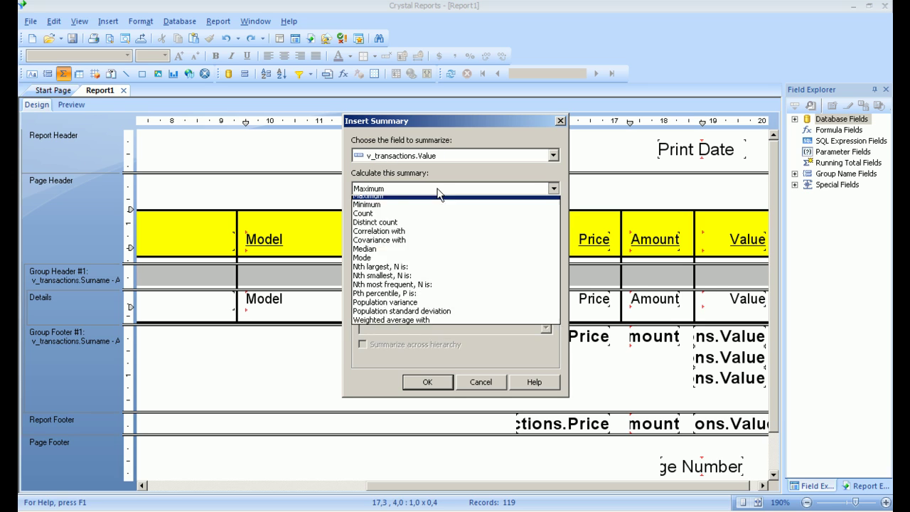
scroll(445, 203, "up", 2)
left_click(402, 207)
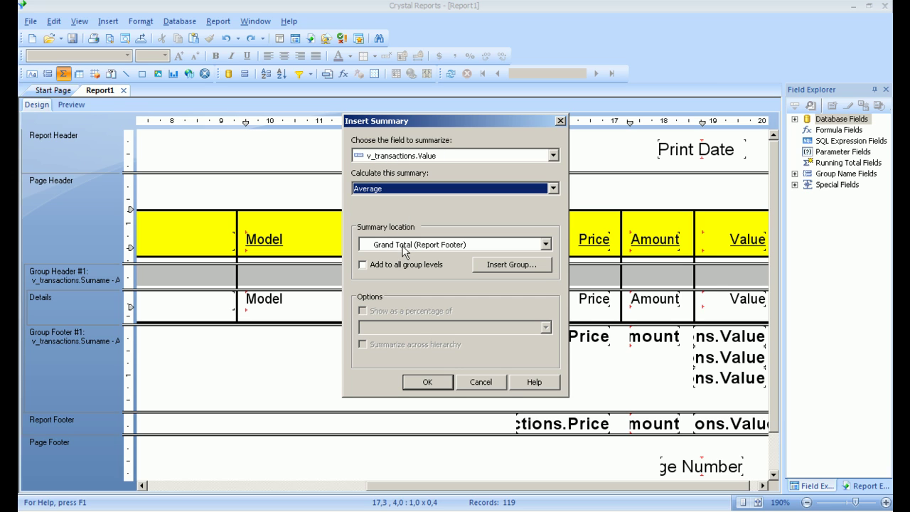
left_click(404, 248)
left_click(403, 270)
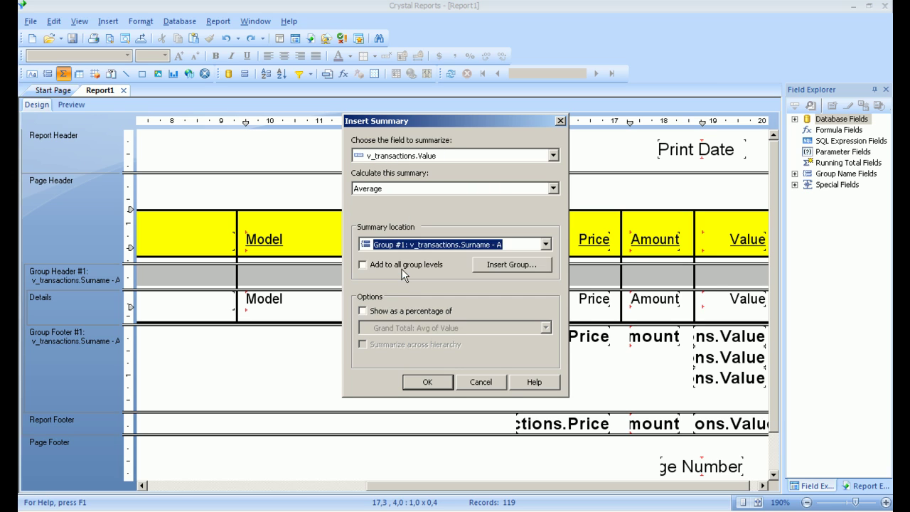
left_click(427, 383)
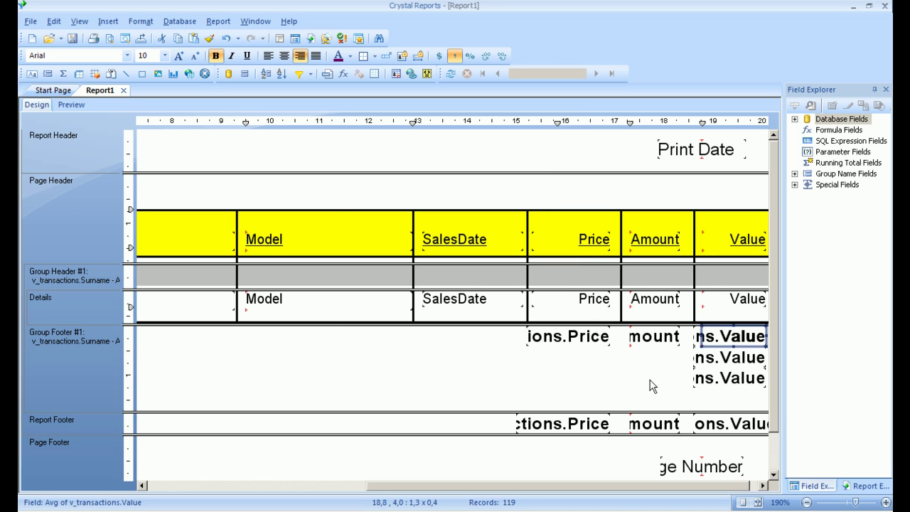
Step: Place the Avg of v_transactions.Value field below the minimum at a width of about 1.5, with the -1123 number style
left_click_drag(742, 336, 730, 396)
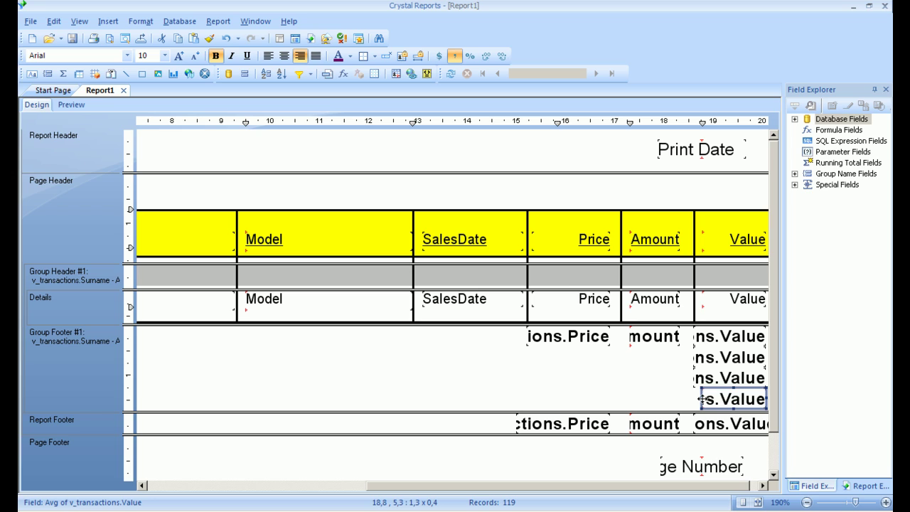
left_click_drag(694, 399, 686, 399)
right_click(711, 399)
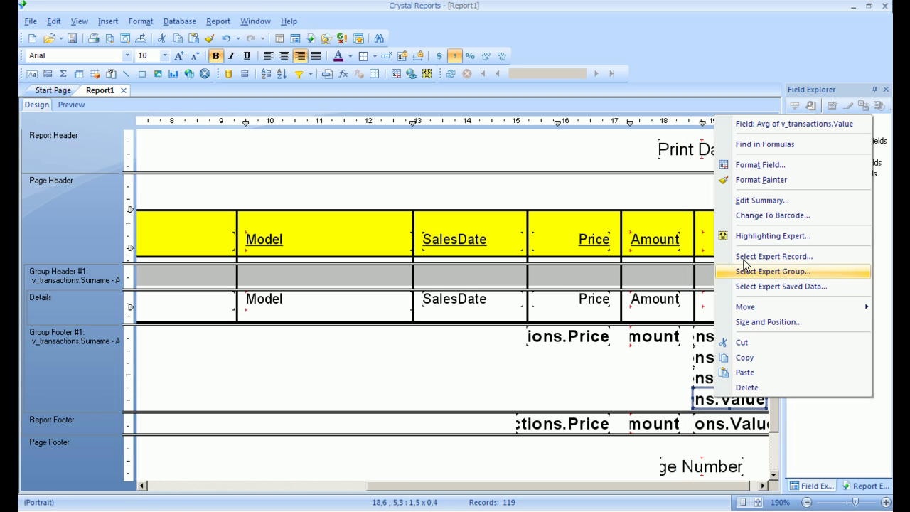
left_click(747, 171)
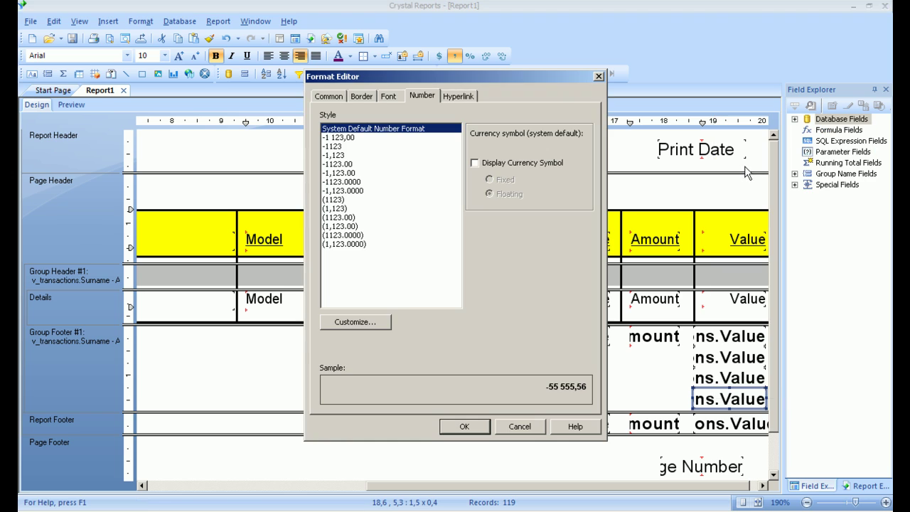
left_click(338, 146)
left_click(463, 426)
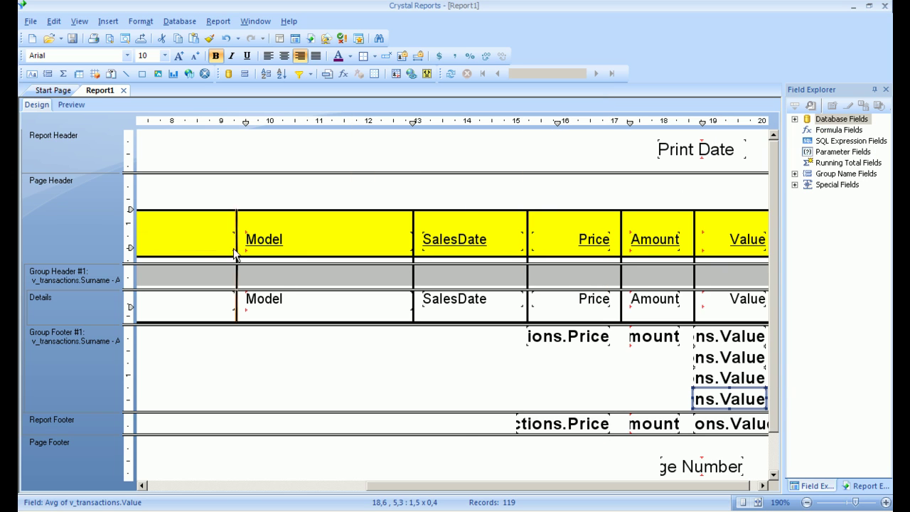
Step: Preview the report and examine the sum, maximum, minimum and average of Value in the surname group footers
left_click(69, 105)
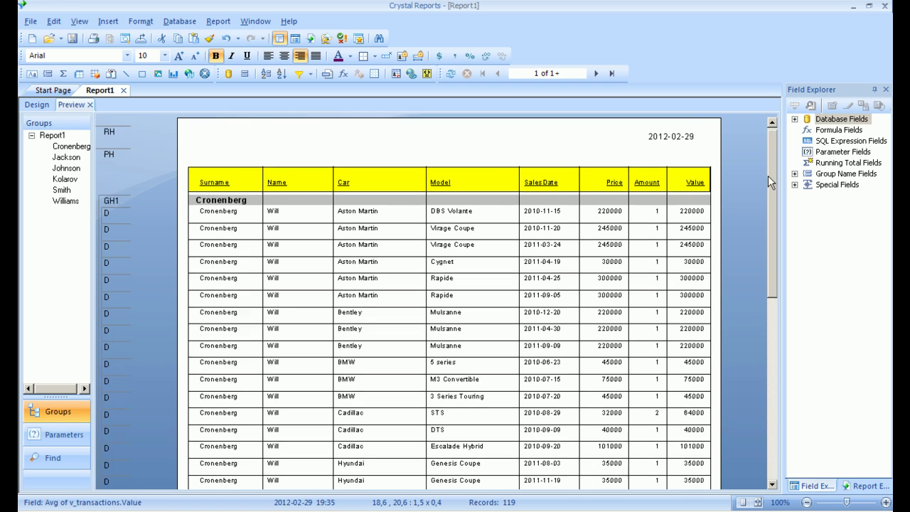
left_click_drag(768, 176, 781, 291)
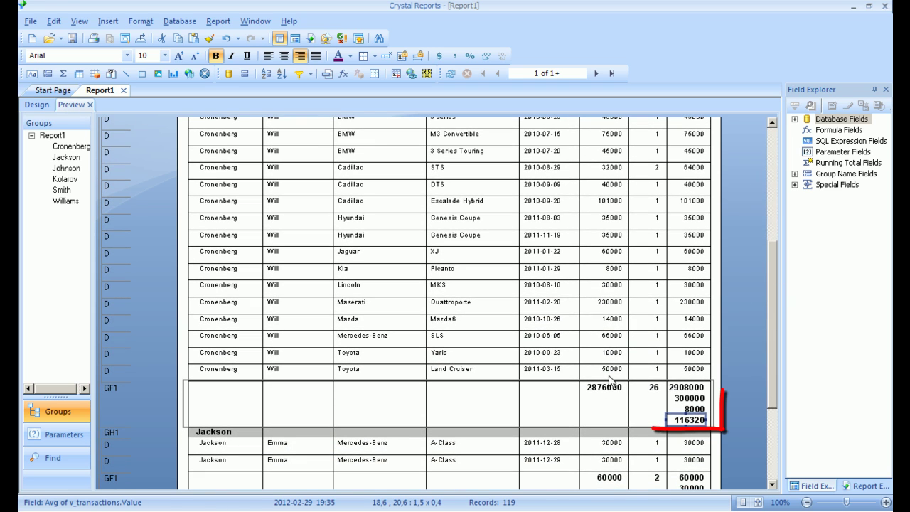
left_click(535, 406)
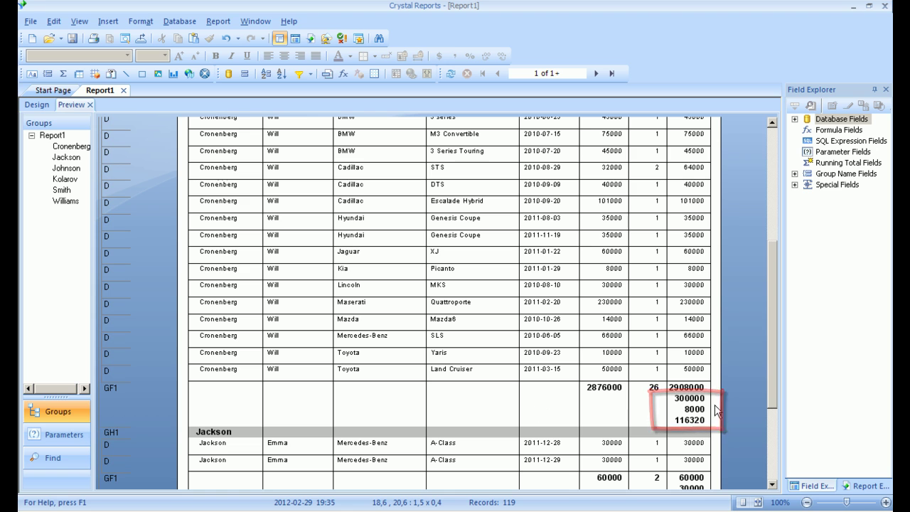
left_click_drag(771, 370, 771, 440)
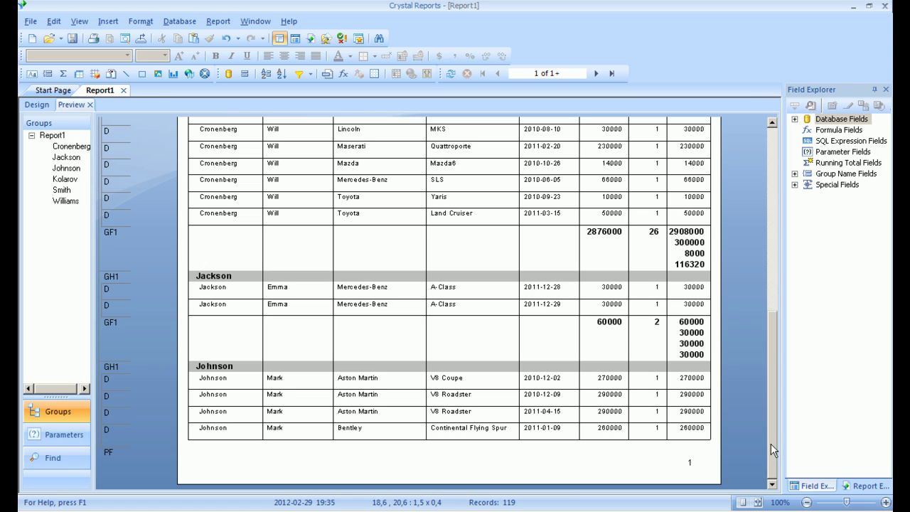
left_click_drag(770, 443, 763, 244)
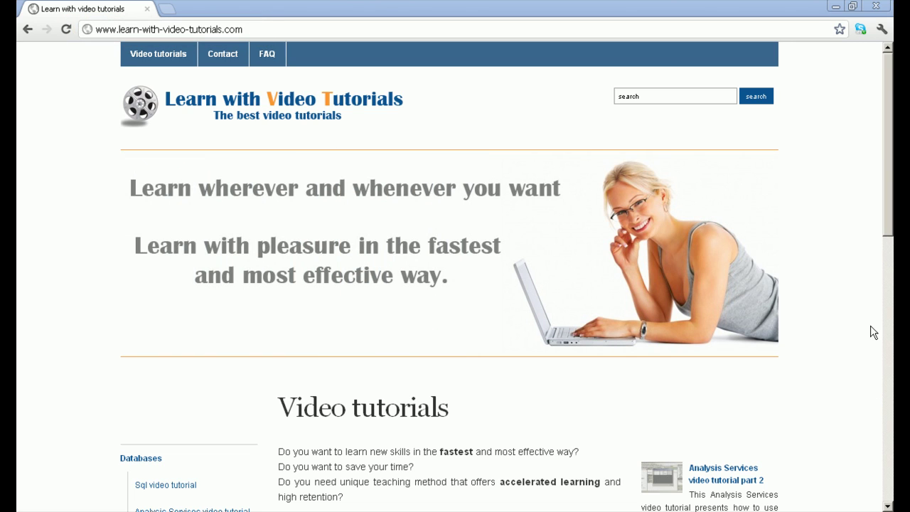
Step: Switch to the browser and look through the Learn with Video Tutorials home page and its SQL video tutorial page
left_click_drag(890, 221, 888, 328)
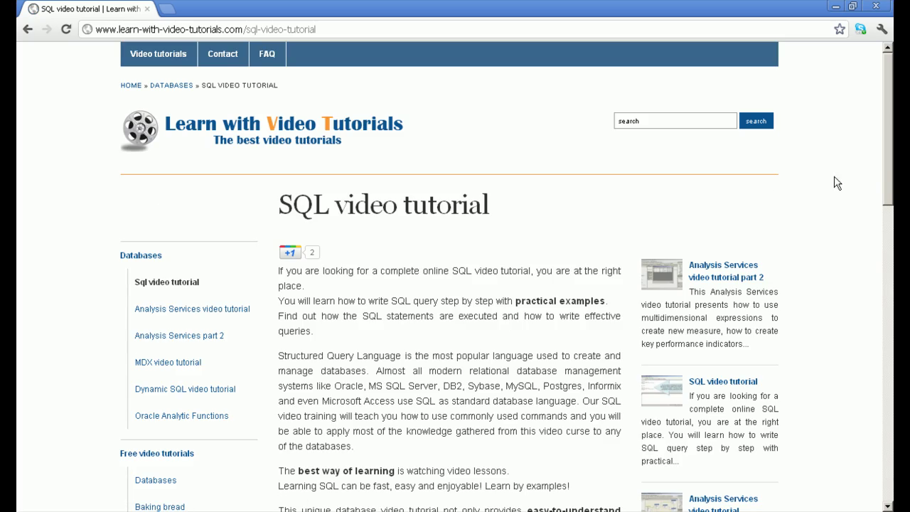
left_click_drag(887, 169, 888, 395)
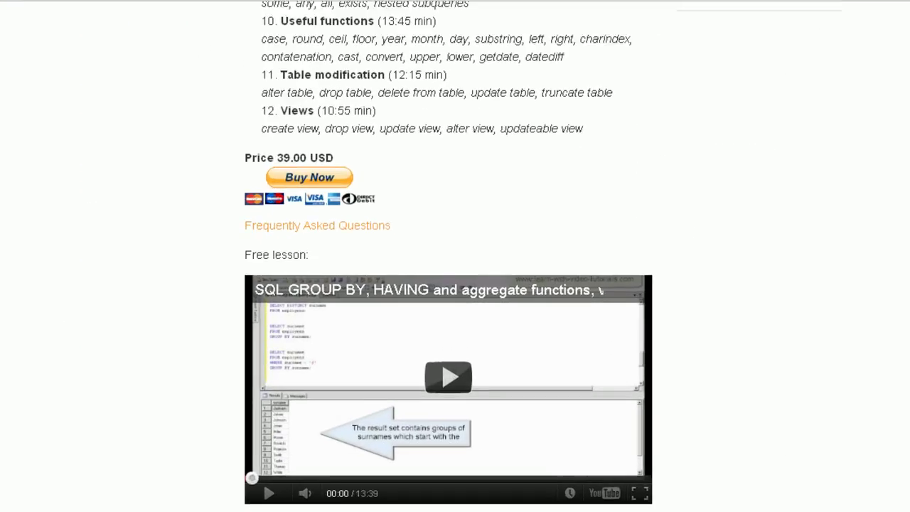